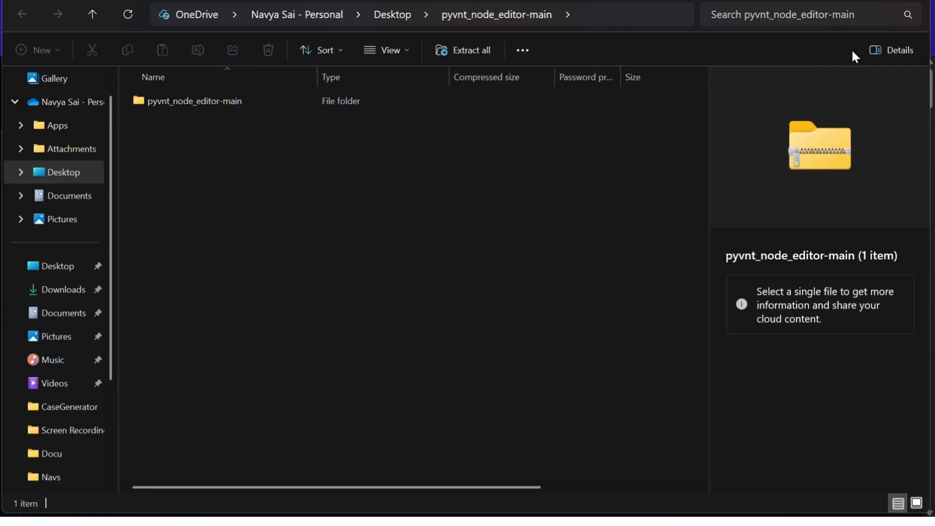
- Extract the pyvnt_node_editor-main archive to the suggested folder on the Desktop
left_click(470, 56)
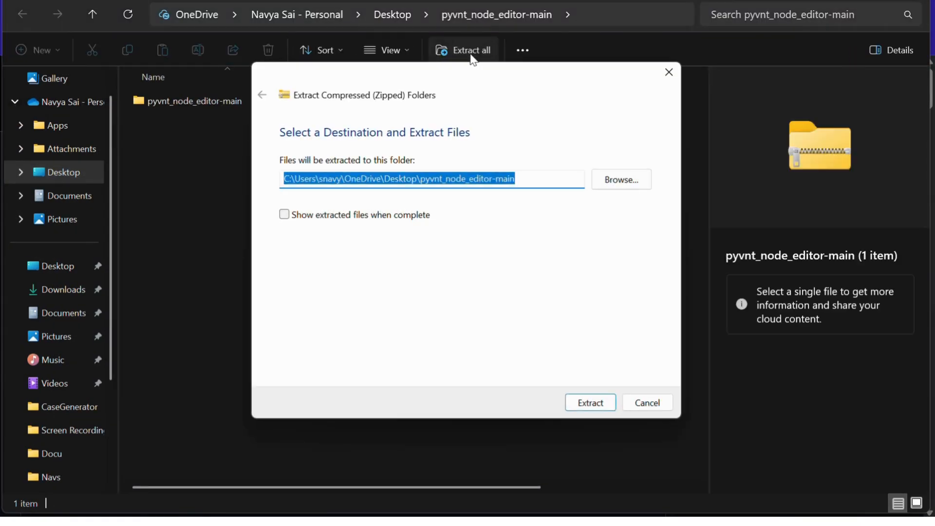
left_click(582, 407)
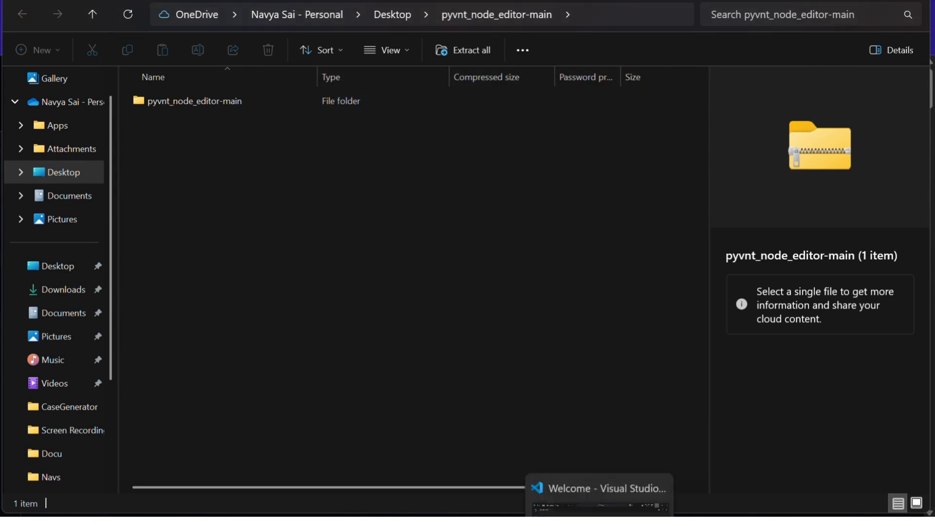
- Switch to Visual Studio Code, open the extracted pyvnt_node_editor-main folder from the Desktop, and start a terminal in it
left_click(599, 522)
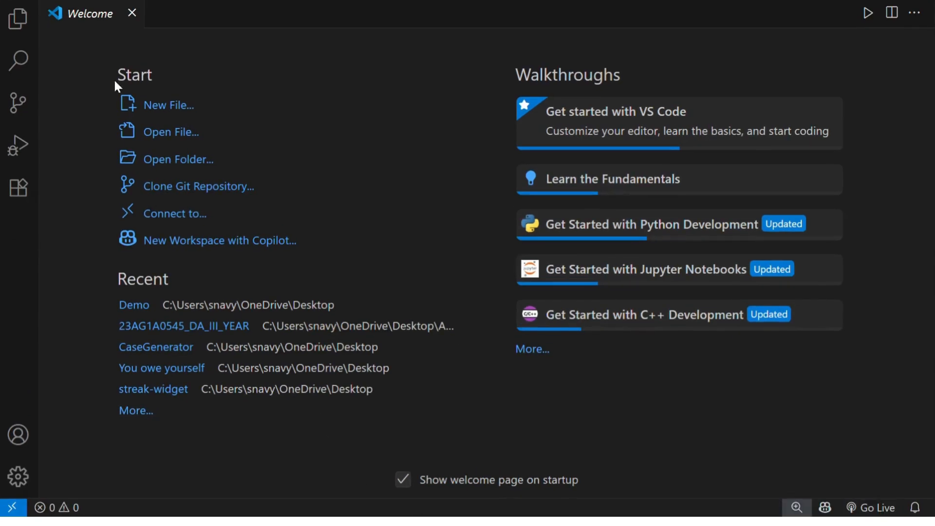
left_click(41, 1)
left_click(83, 135)
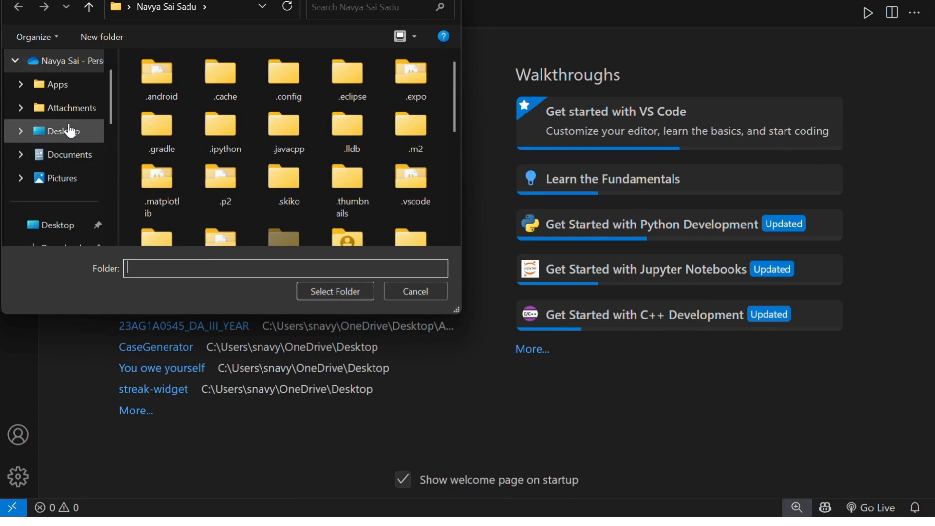
left_click(70, 131)
left_click(163, 189)
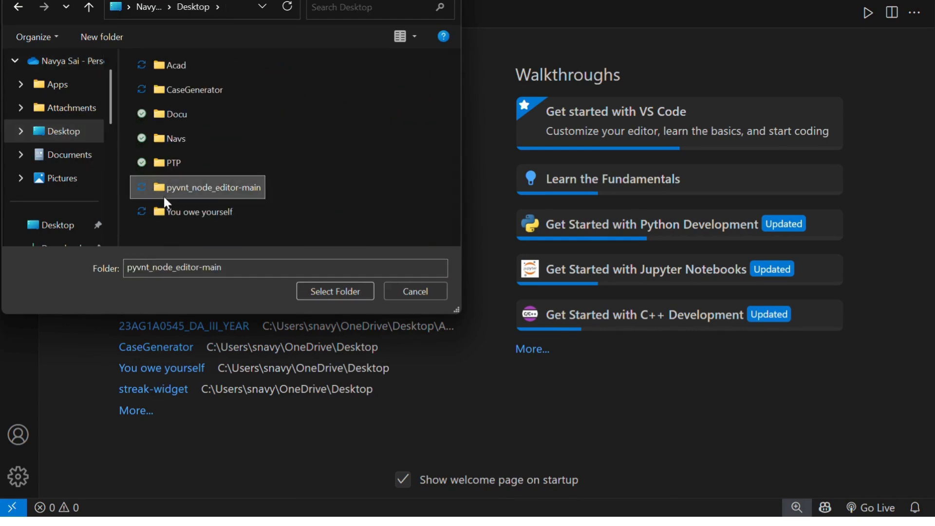
left_click(334, 291)
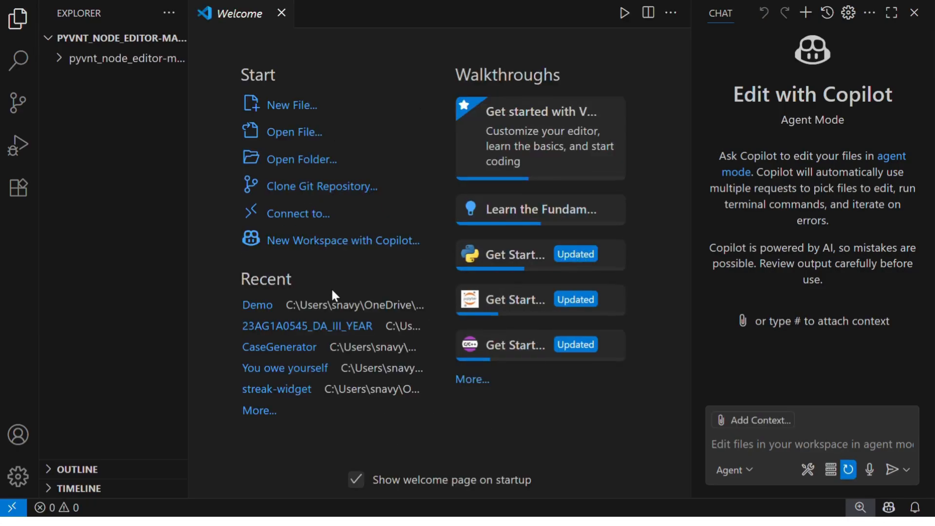
left_click(109, 59)
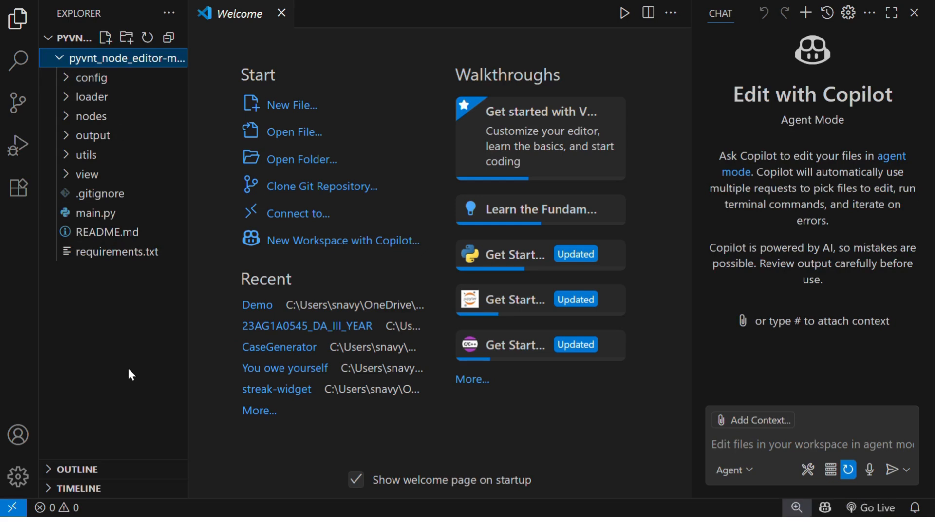
key("ctrl+grave")
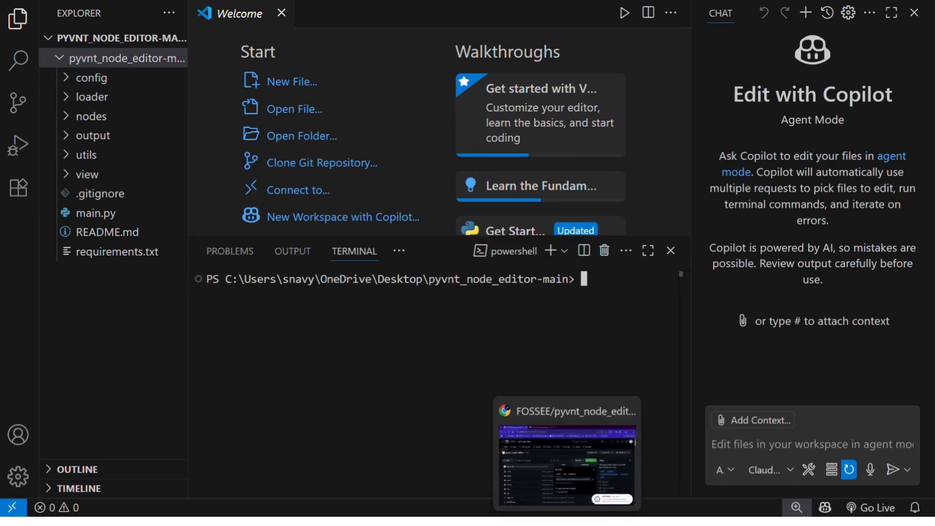
- Switch to Chrome, go to the FOSSEE/pyvnt repository page and show its clone options
left_click(567, 522)
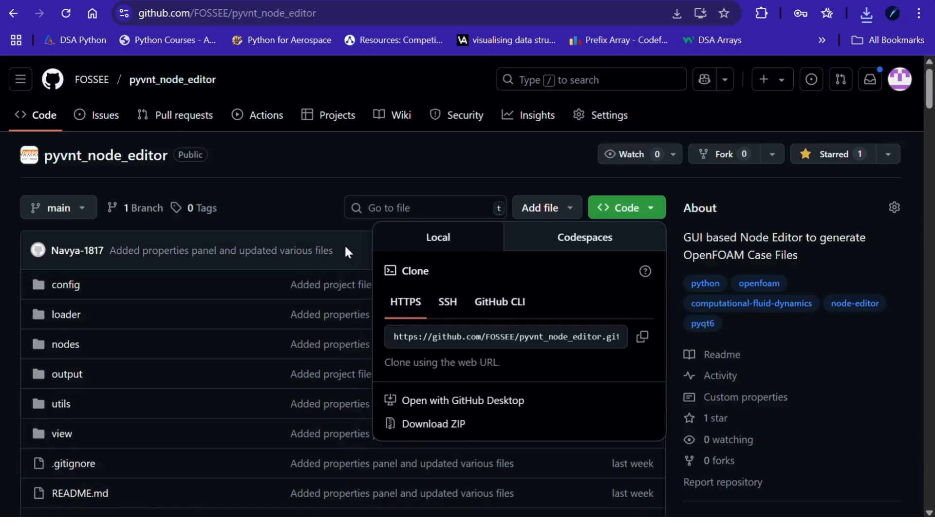
key("ctrl+Tab")
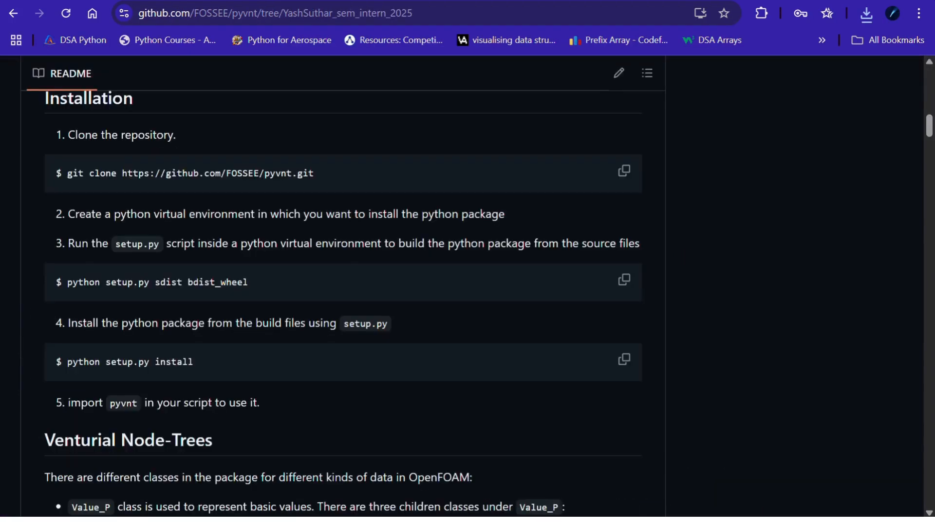
scroll(350, 224, "up", 15)
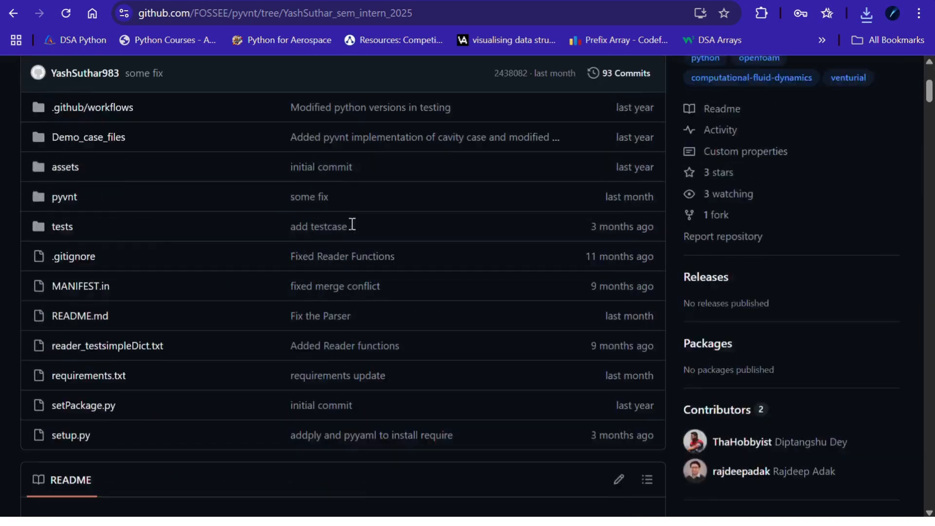
scroll(352, 227, "up", 3)
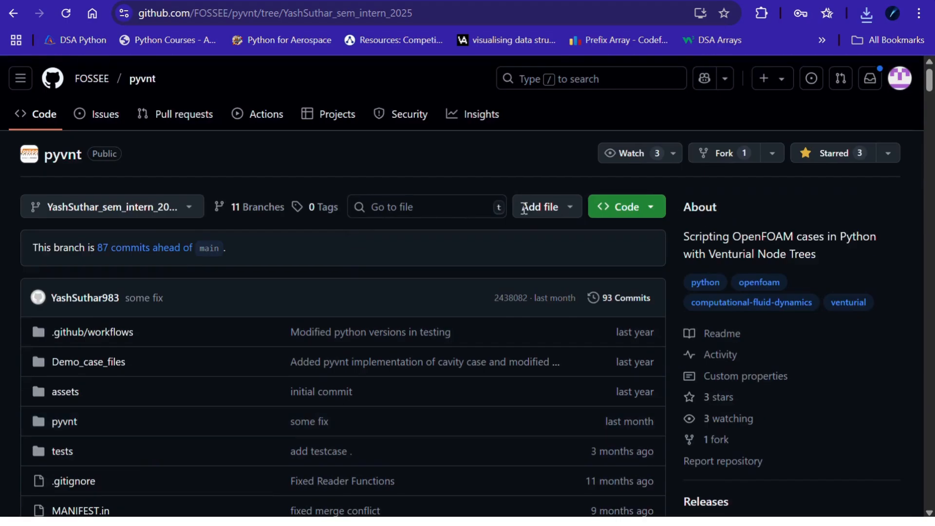
left_click(652, 209)
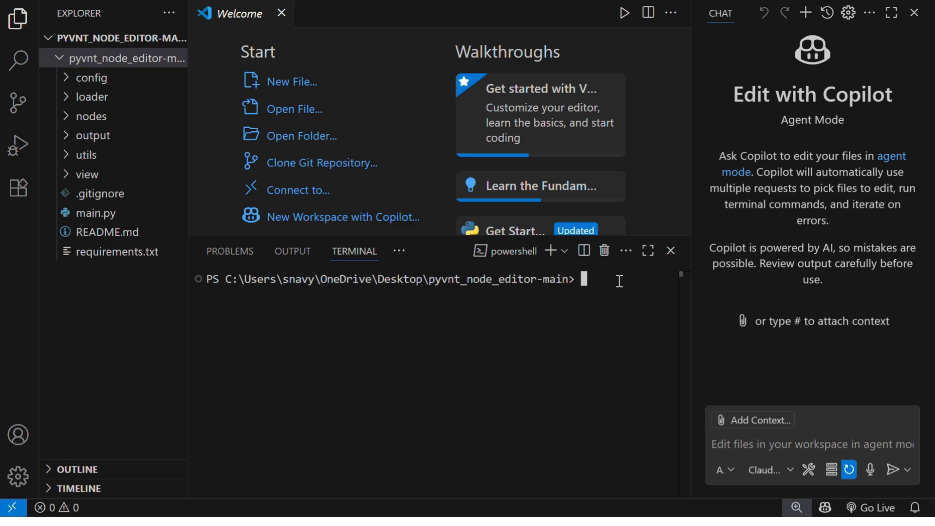
- Create a Python virtual environment named venv in the Visual Studio Code terminal with python -m venv venv
type("python -m venv venv")
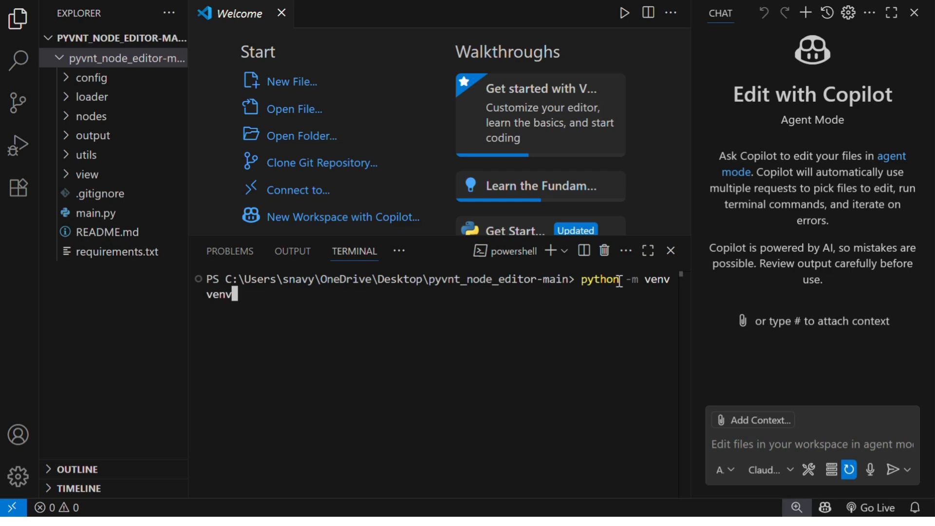
key("Return")
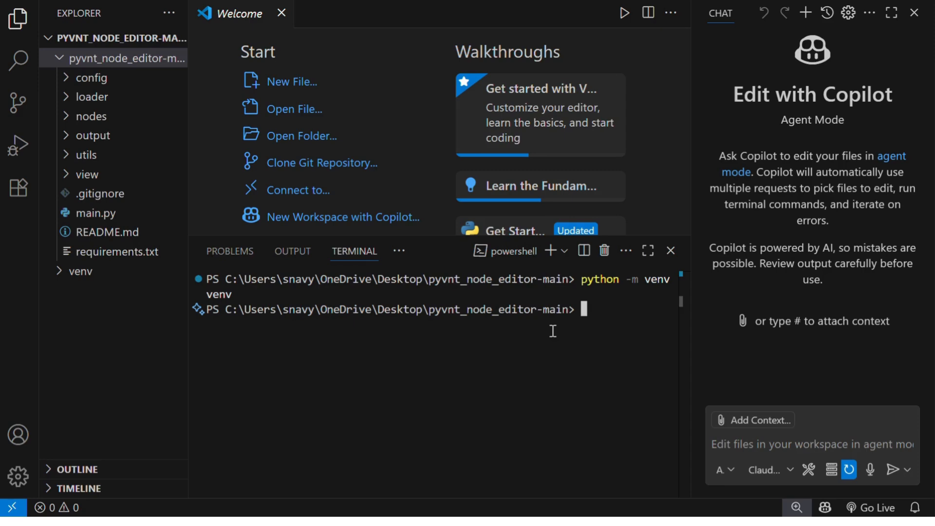
- Activate the virtual environment by running .\venv\scripts\activate
type(".\\venv\\scr")
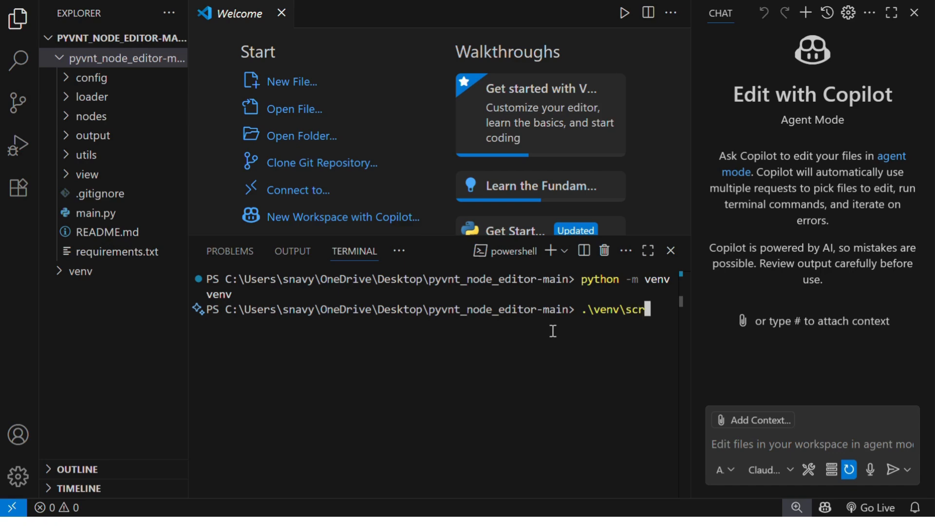
type("ipts\\activate")
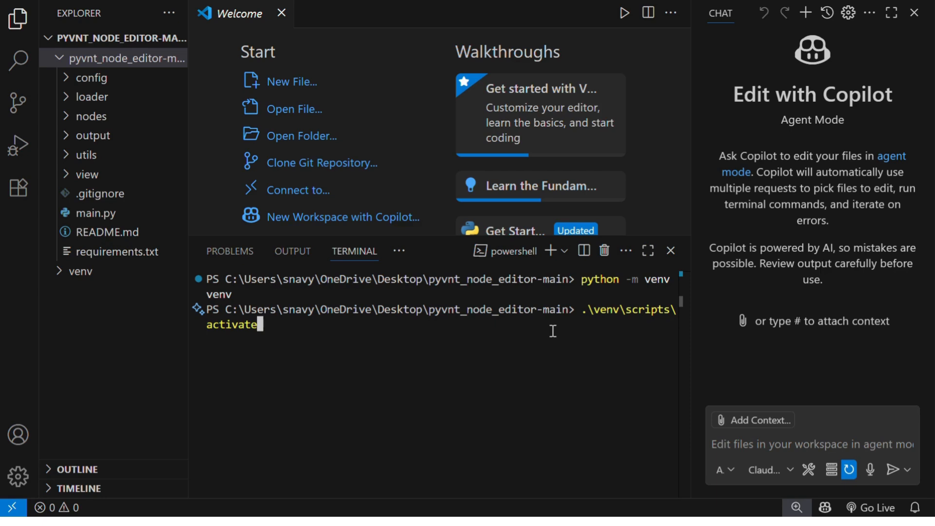
key("Return")
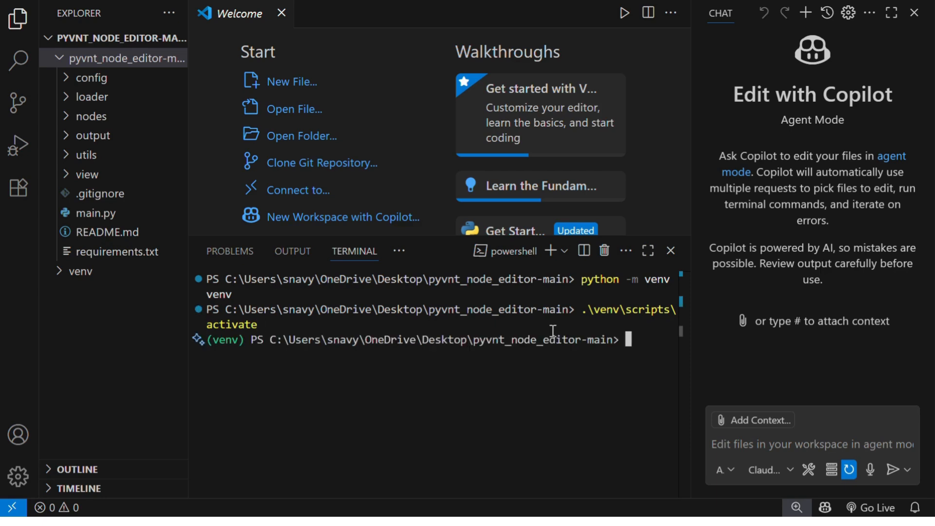
- Switch to Chrome and copy the sem_intern_2025 branch name from the pyvnt repository's web address
mouse_move(565, 523)
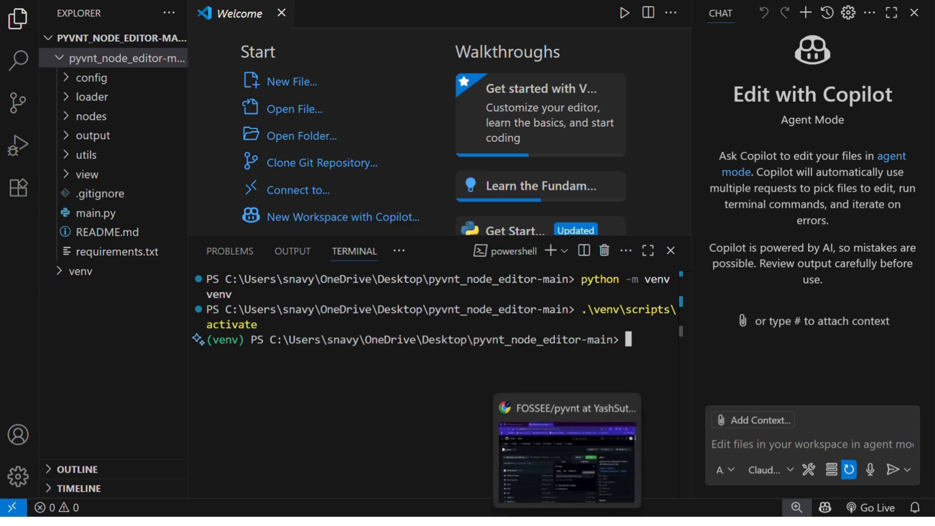
left_click(567, 458)
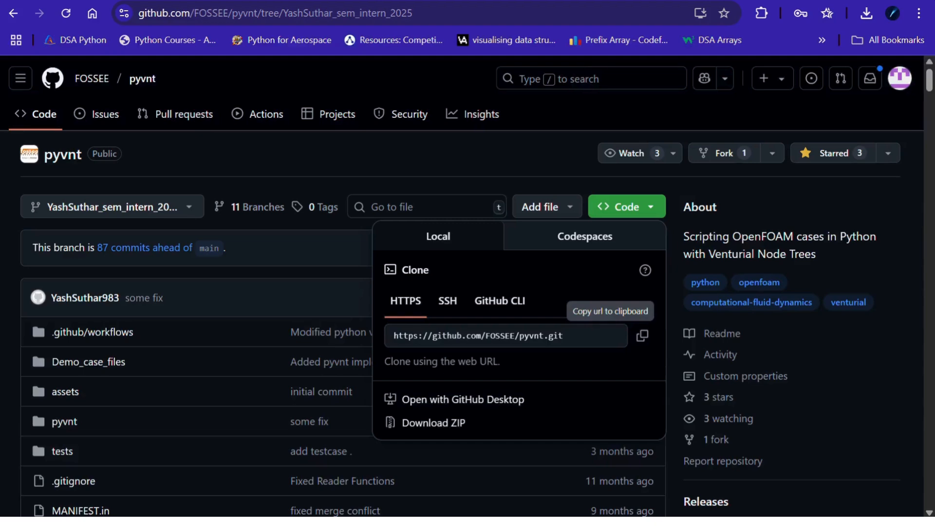
left_click(286, 13)
left_click_drag(304, 11, 412, 24)
key("ctrl+c")
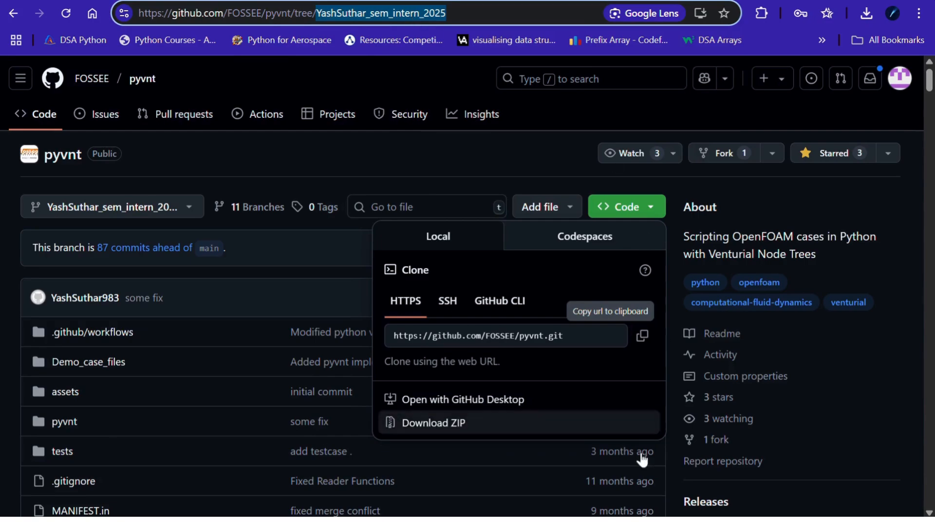
- Back in the Visual Studio Code terminal, enter git clone -b with the copied branch name and the --single-branch option
mouse_move(631, 512)
left_click(599, 467)
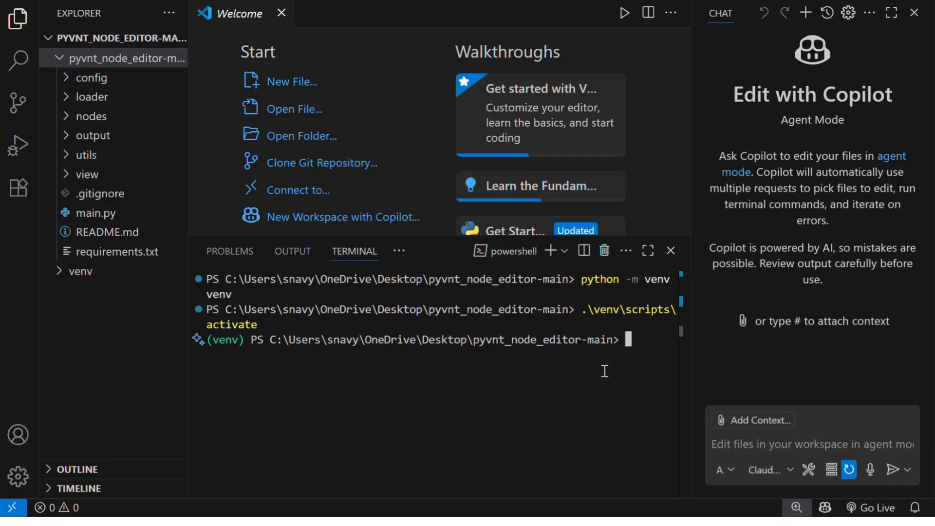
type("git co")
key("BackSpace")
type("lone -b")
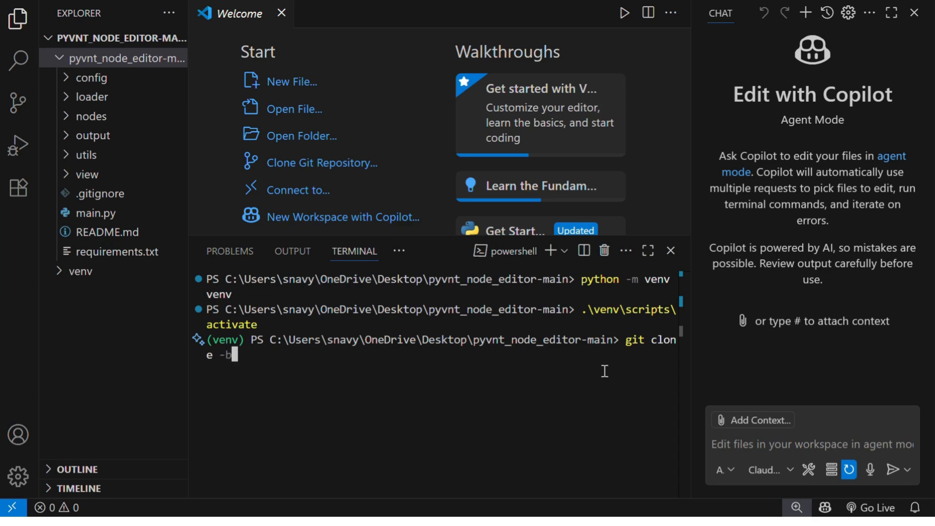
key("ctrl+v")
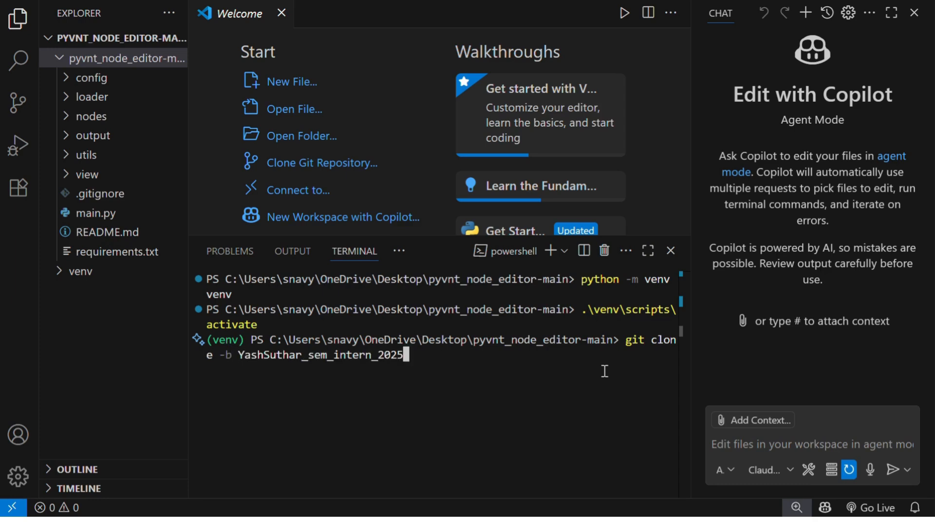
type("--single-")
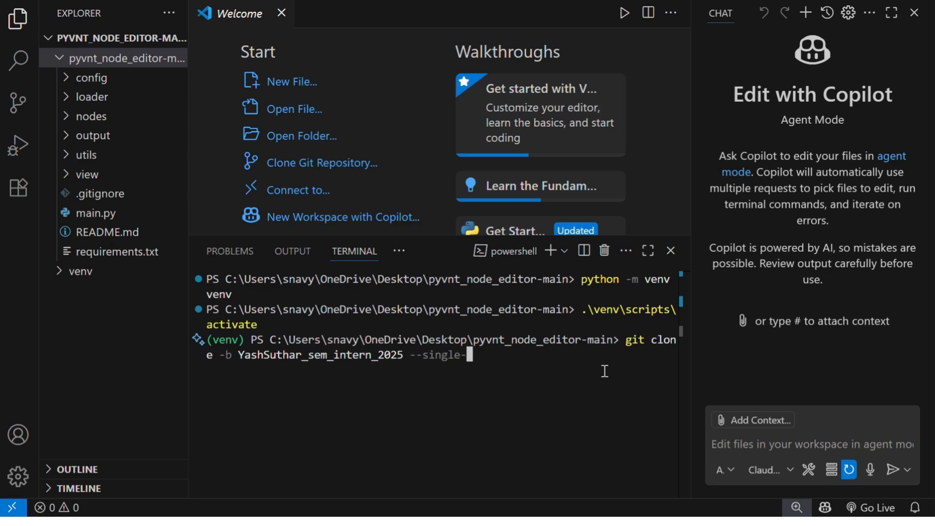
type("branch")
- Copy the pyvnt HTTPS clone URL from GitHub in Chrome and append it to the git clone command in Visual Studio Code
mouse_move(565, 521)
left_click(568, 458)
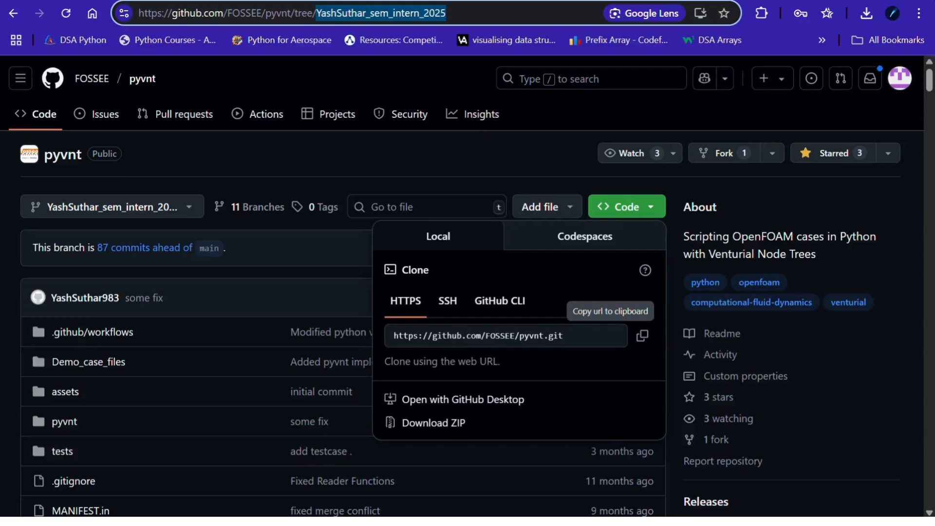
left_click(642, 335)
mouse_move(614, 521)
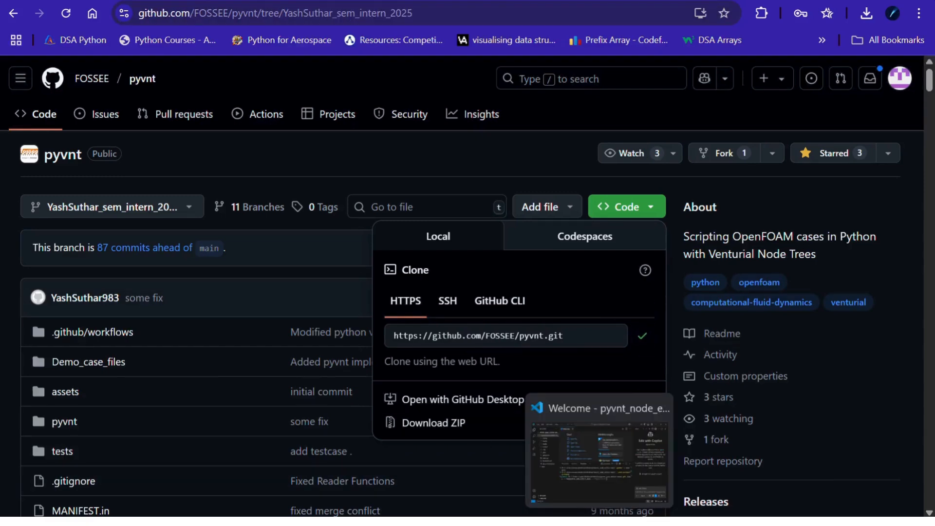
left_click(613, 459)
key("ctrl+v")
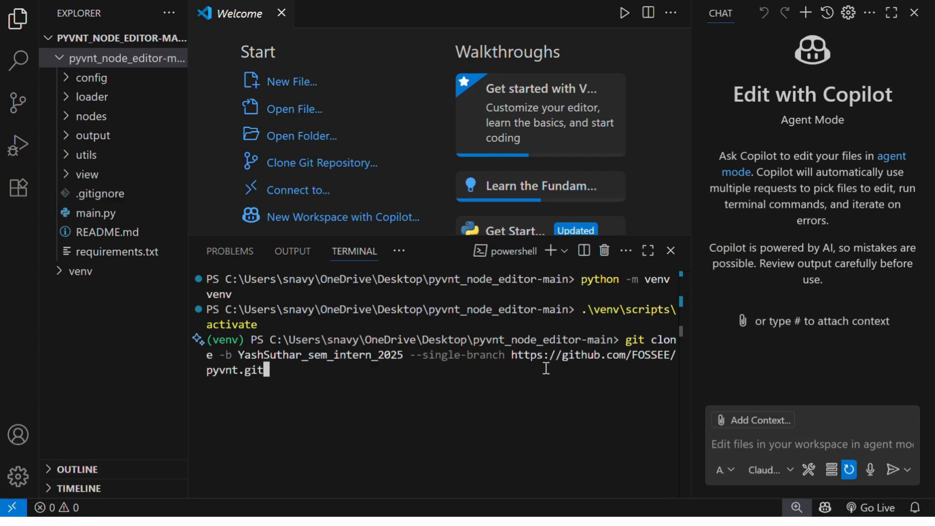
- Select the complete git clone command, then clear it from the terminal prompt without running it
left_click_drag(624, 339, 625, 377)
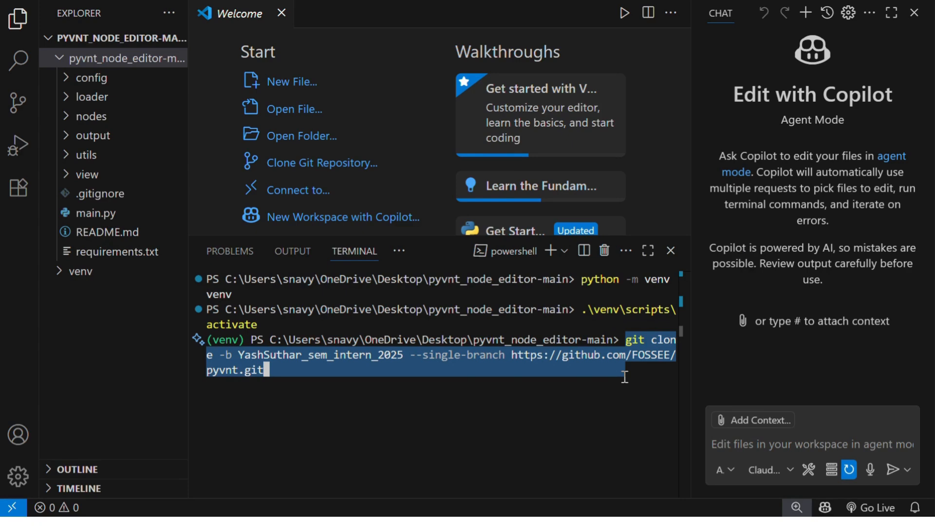
left_click(625, 377)
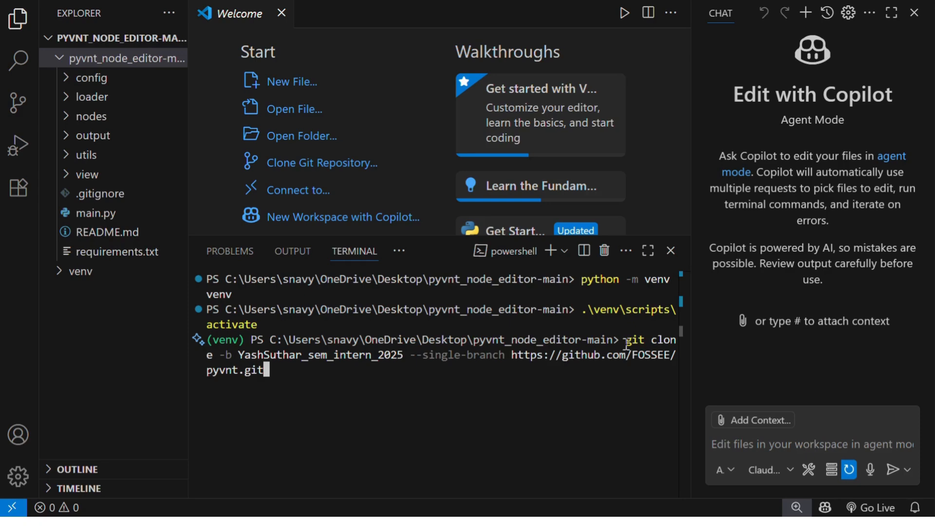
left_click_drag(625, 340, 619, 376)
left_click(618, 377)
left_click_drag(623, 340, 638, 374)
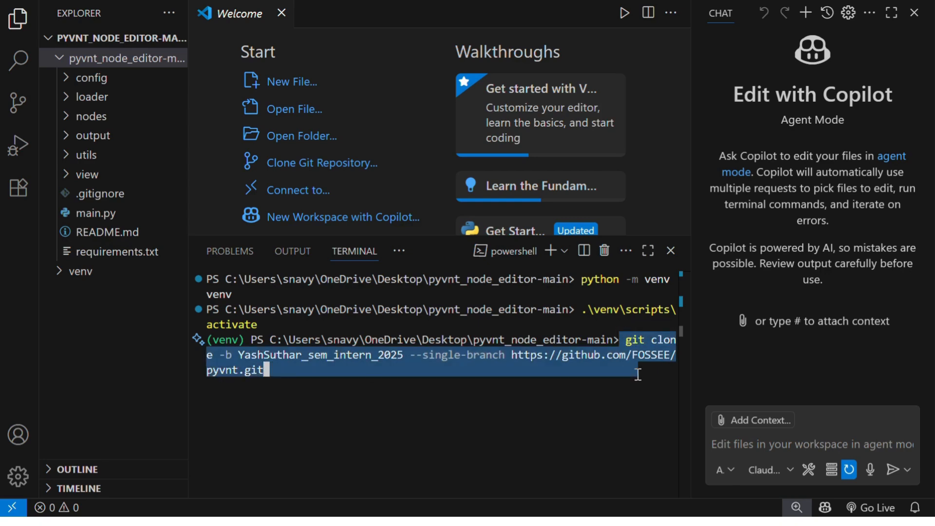
key("BackSpace")
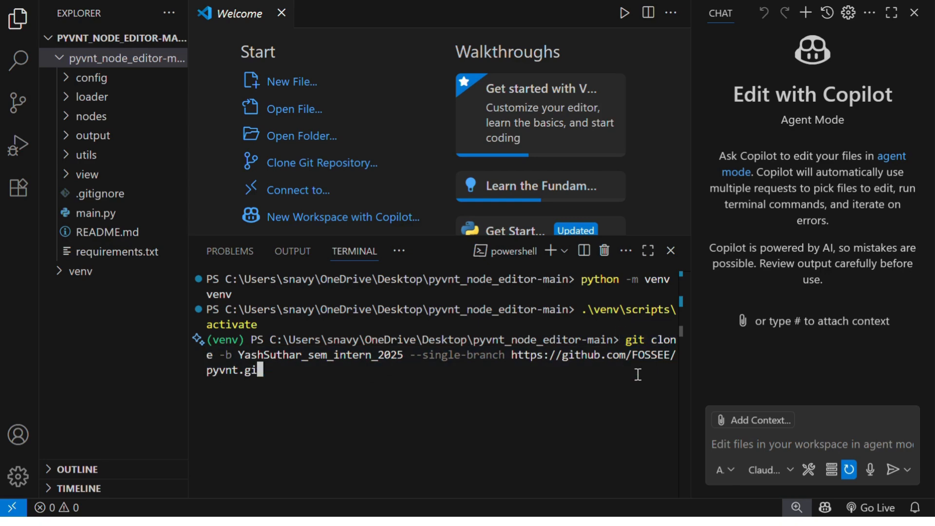
key("BackSpace")
key("BackSpace")
key("BackSpace")
key("BackSpace")
key("BackSpace")
key("BackSpace")
key("BackSpace")
key("BackSpace")
key("BackSpace")
key("BackSpace")
key("BackSpace")
key("BackSpace")
key("BackSpace")
key("BackSpace")
key("BackSpace")
key("BackSpace")
key("BackSpace")
key("BackSpace")
key("BackSpace")
key("BackSpace")
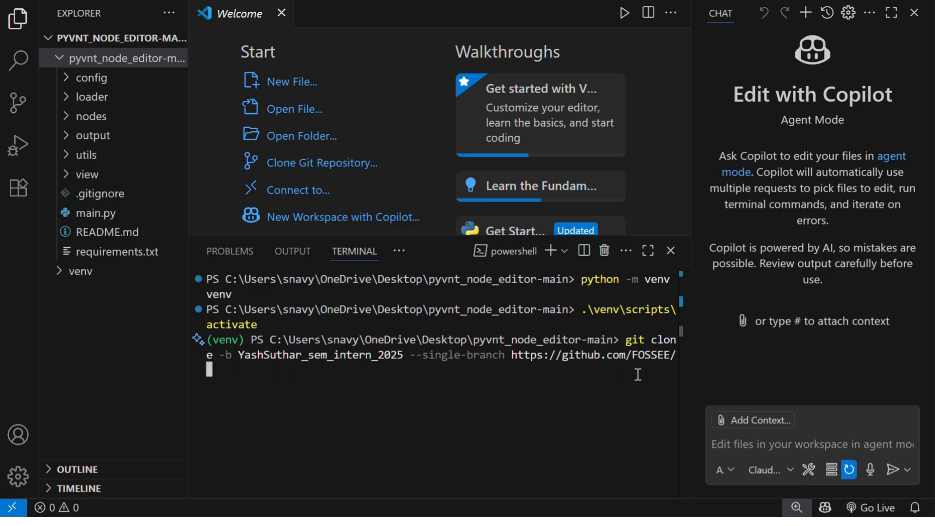
key("BackSpace")
key("BackSpace")
key("BackSpace")
key("BackSpace")
key("BackSpace")
key("BackSpace")
key("BackSpace")
key("BackSpace")
key("BackSpace")
key("BackSpace")
key("BackSpace")
key("BackSpace")
key("BackSpace")
key("BackSpace")
key("BackSpace")
key("BackSpace")
key("BackSpace")
key("BackSpace")
key("BackSpace")
key("BackSpace")
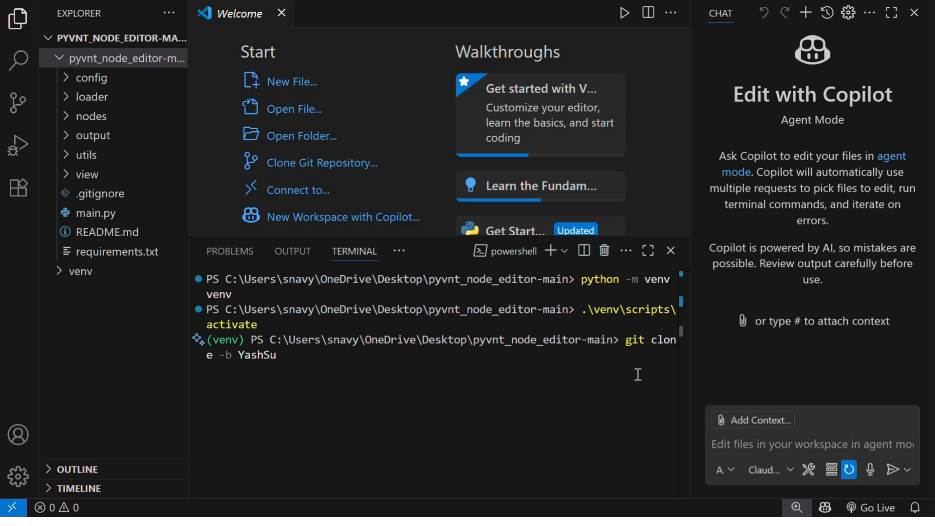
key("BackSpace")
key("BackSpace")
key("BackSpace")
- Change the terminal to the venv folder and run the copied single-branch git clone command for pyvnt.git there
type("cd venv")
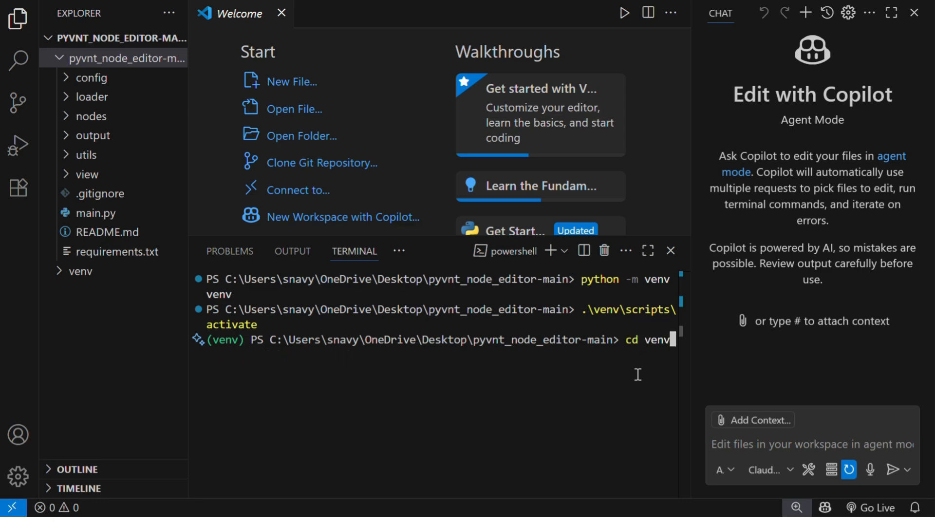
key("Return")
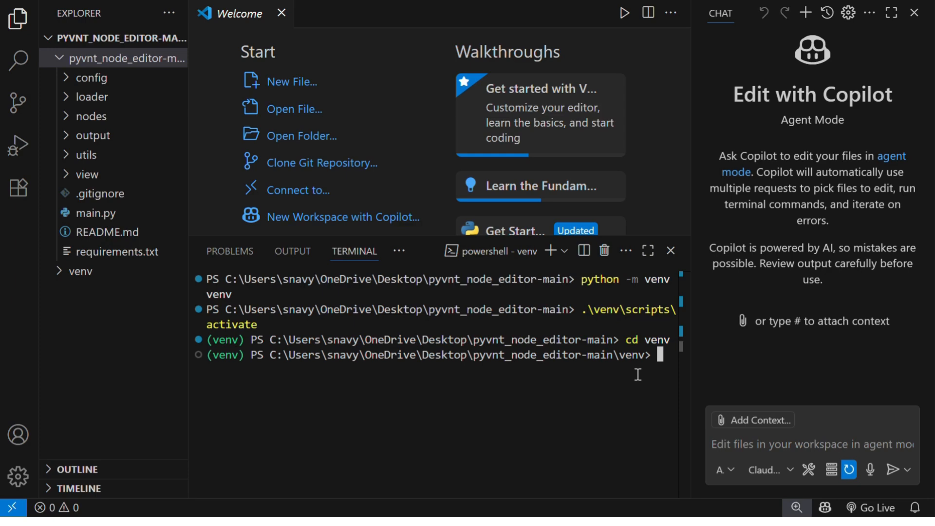
key("ctrl+v")
key("Return")
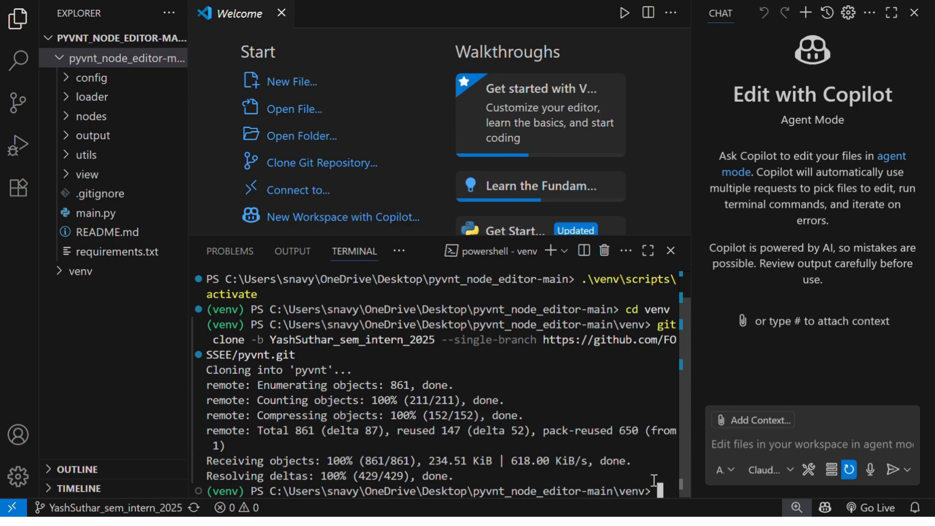
- Change the terminal directory to the cloned pyvnt folder
type("cd ")
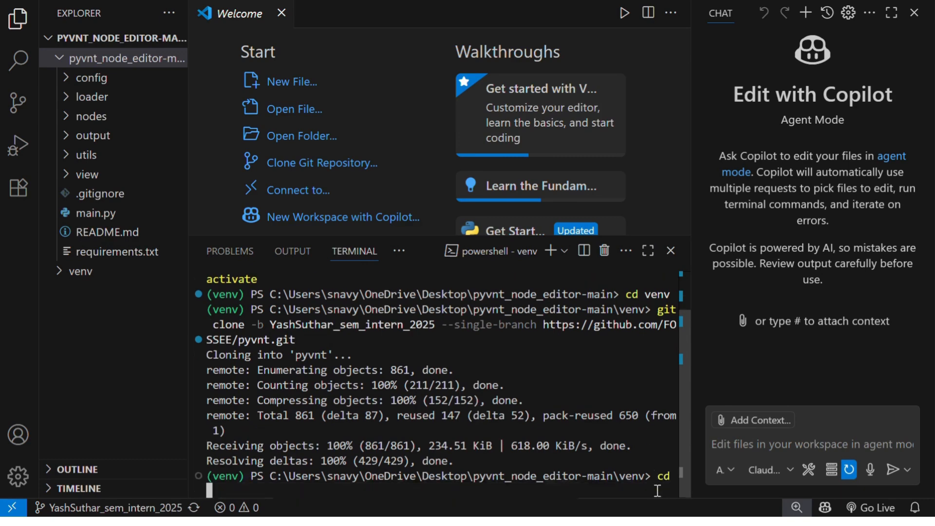
type("pyvnt")
key("Return")
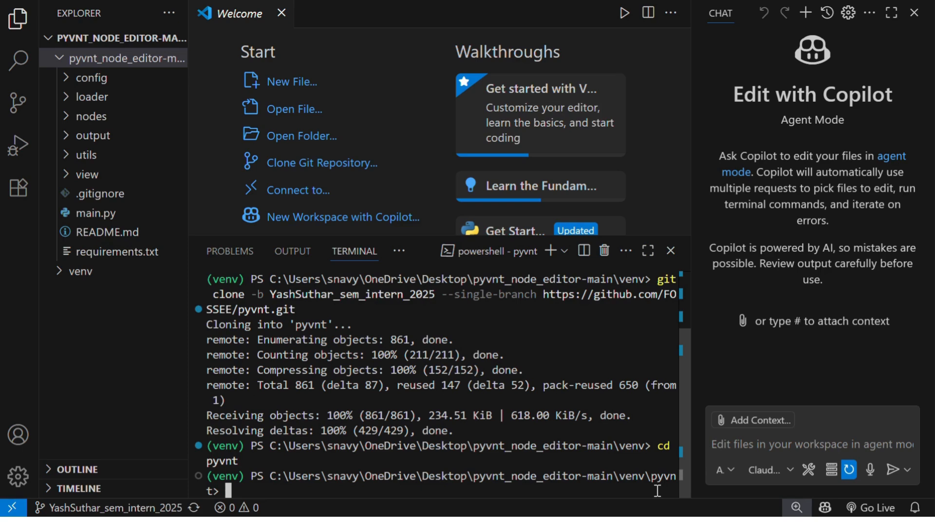
- Install pyvnt's dependencies by running pip install -r requirements.txt in the pyvnt folder
type("pip install -r")
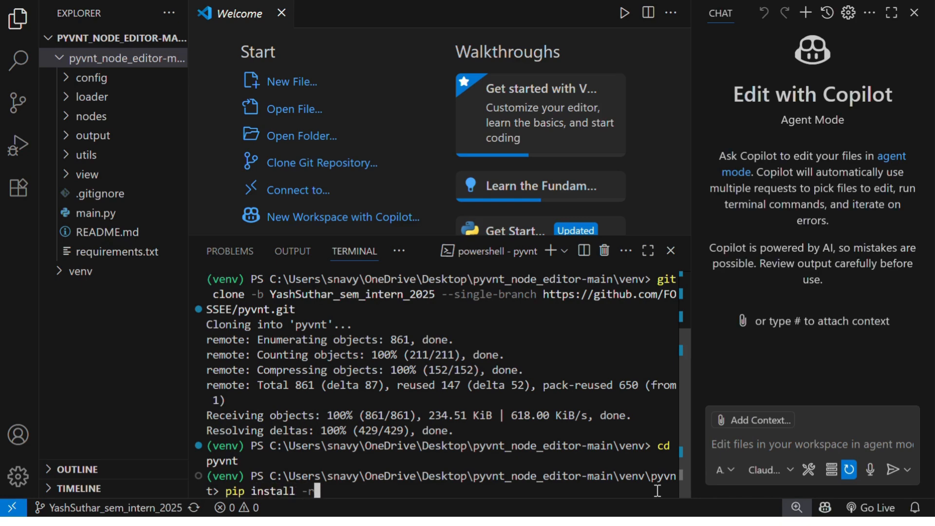
type(" .")
key("BackSpace")
type("requirements.txt")
key("Return")
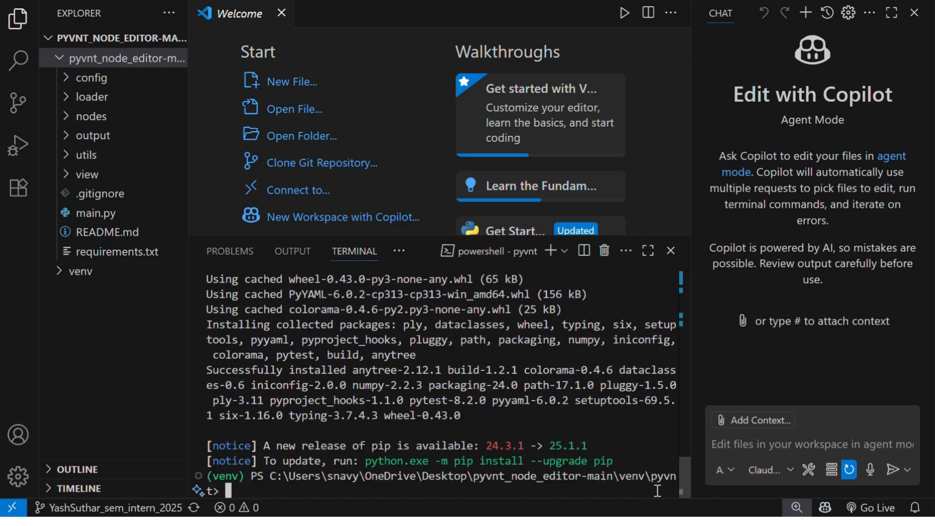
- Switch to Chrome and copy the python setup.py sdist bdist_wheel command from the pyvnt README's installation section
mouse_move(566, 522)
left_click(571, 480)
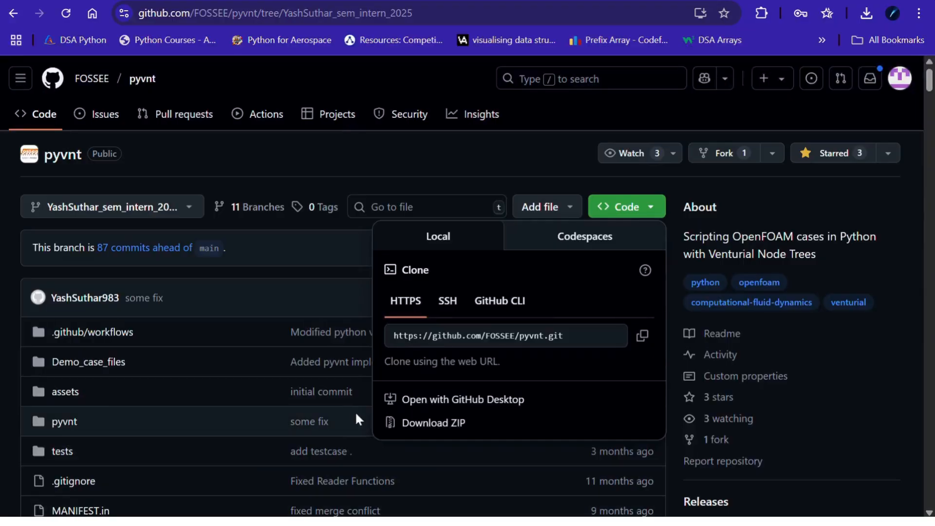
left_click(370, 166)
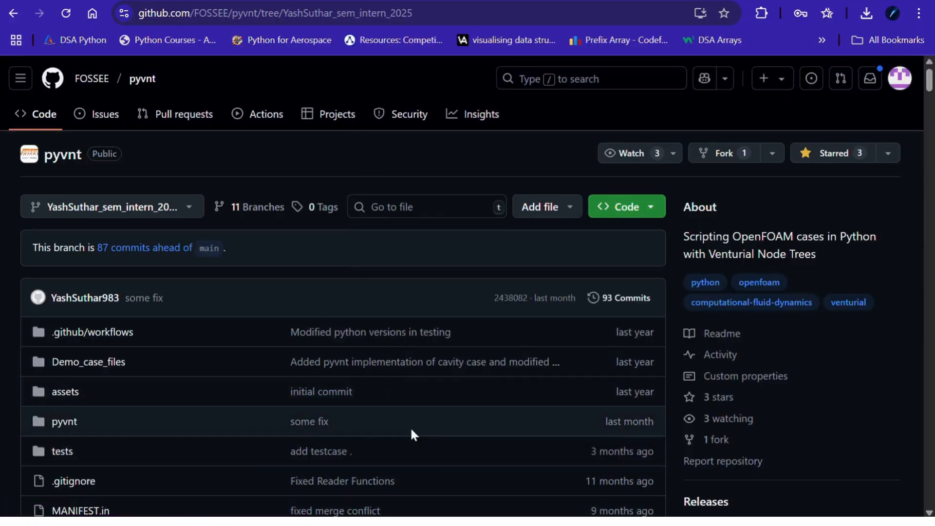
scroll(413, 449, "down", 15)
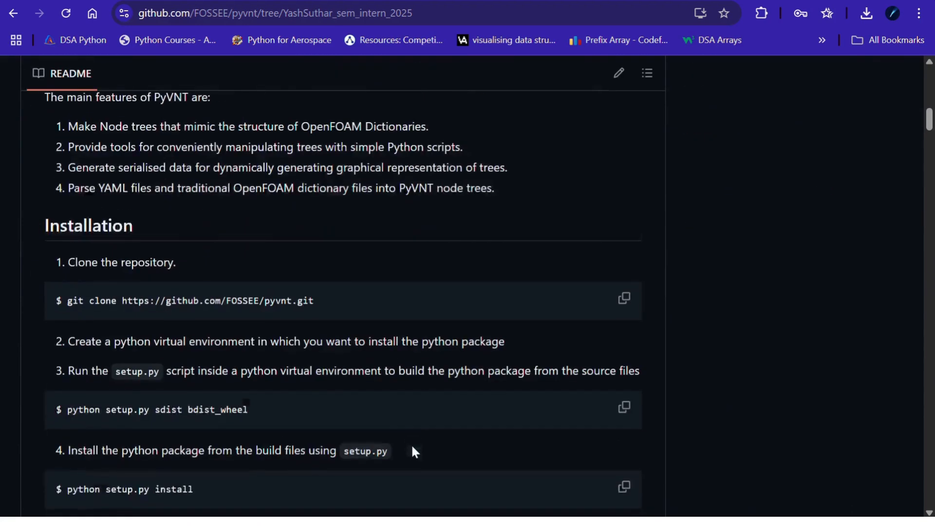
scroll(411, 451, "down", 3)
left_click(622, 235)
- Back in the Visual Studio Code terminal, run python setup.py sdist bdist_wheel without the leading dollar sign
key("alt+Tab")
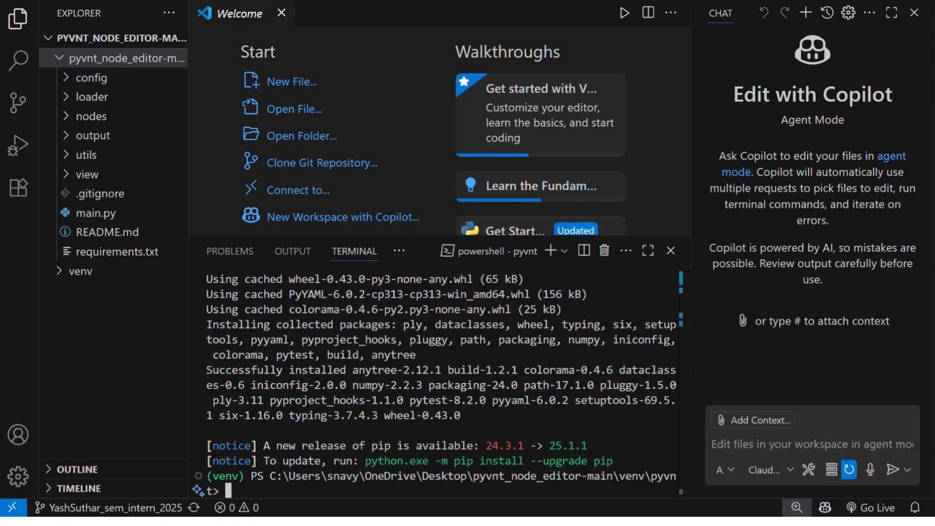
key("ctrl+v")
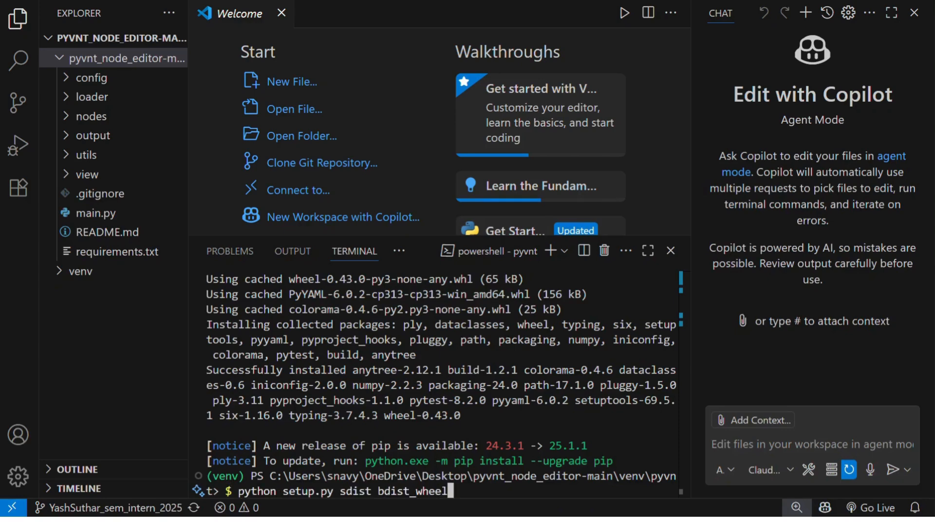
key("Left")
key("Left")
key("Left")
key("Left")
key("Left")
key("Left")
key("Left")
key("Left")
key("Left")
key("Left")
key("Left")
key("Left")
key("Left")
key("Left")
key("Left")
key("Left")
key("Left")
key("Left")
key("Left")
key("Left")
key("Left")
key("Left")
key("BackSpace")
key("BackSpace")
key("Return")
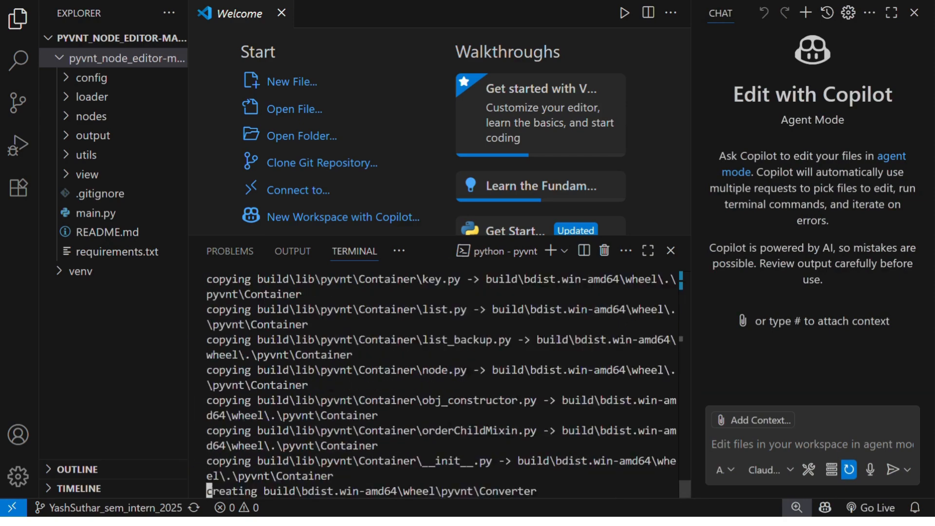
- Switch to Chrome and copy the python setup.py install command from the pyvnt README
mouse_move(567, 522)
left_click(567, 482)
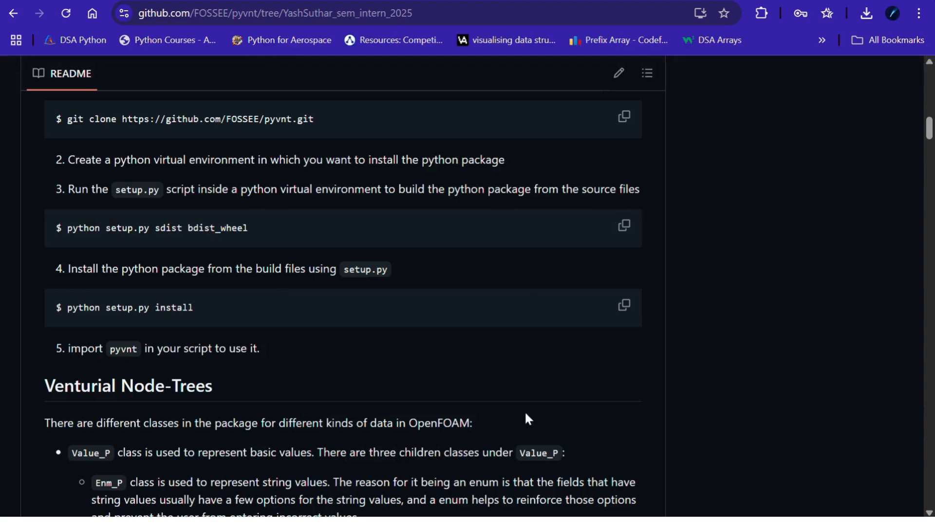
left_click(625, 307)
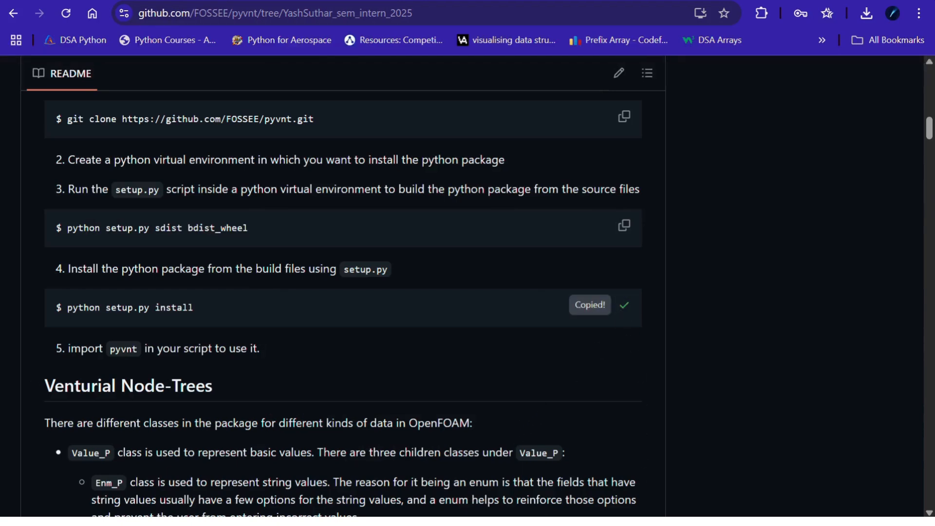
- Return to the Visual Studio Code terminal and run python setup.py install without the leading dollar sign
mouse_move(599, 522)
left_click(599, 462)
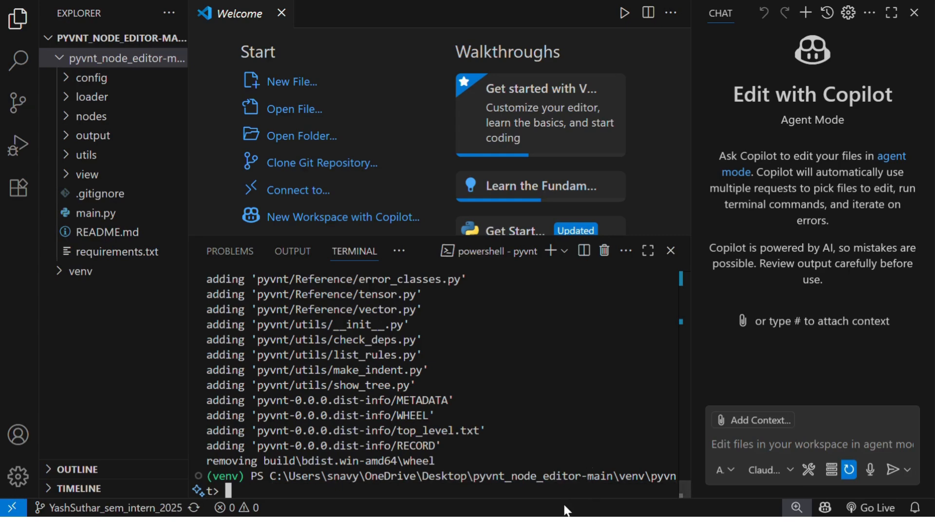
key("ctrl+v")
key("Left")
key("Left")
key("Left")
key("Left")
key("Left")
key("Left")
key("Left")
key("Left")
key("Left")
key("Left")
key("Left")
key("Left")
key("Left")
key("Left")
key("Left")
key("Left")
key("Left")
key("Left")
key("Left")
key("Left")
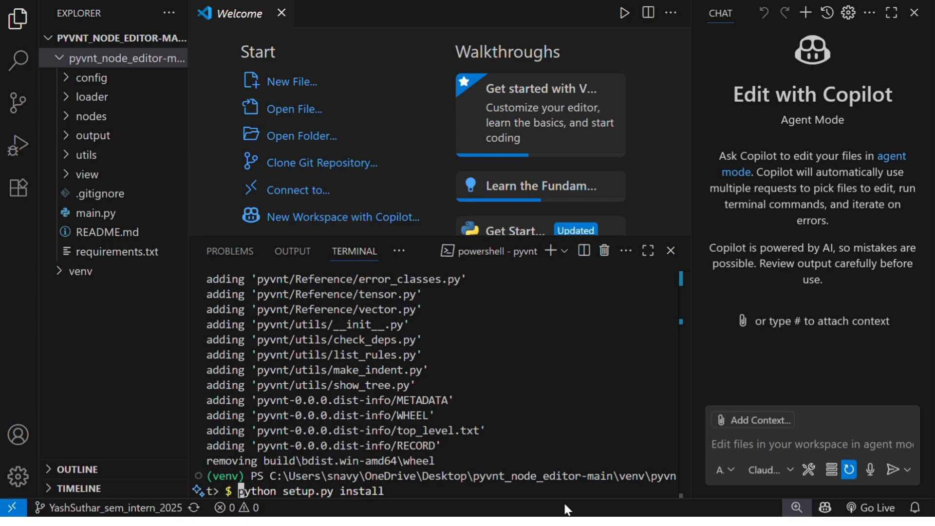
key("BackSpace")
key("BackSpace")
key("Return")
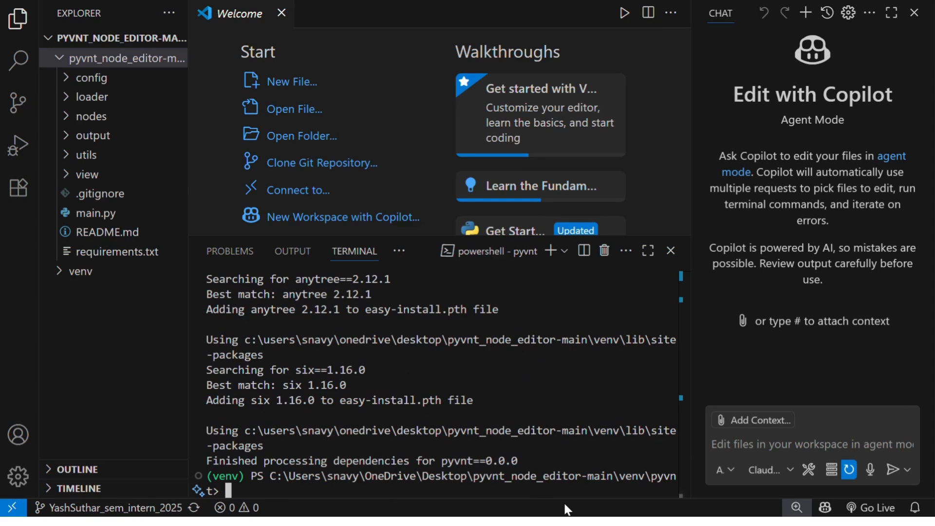
- Install the node editor's dependencies by running pip install -r with the copied full path of the pyvnt_node_editor-main requirements.txt
type("cd")
key("BackSpace")
key("BackSpace")
key("BackSpace")
type("pip insta")
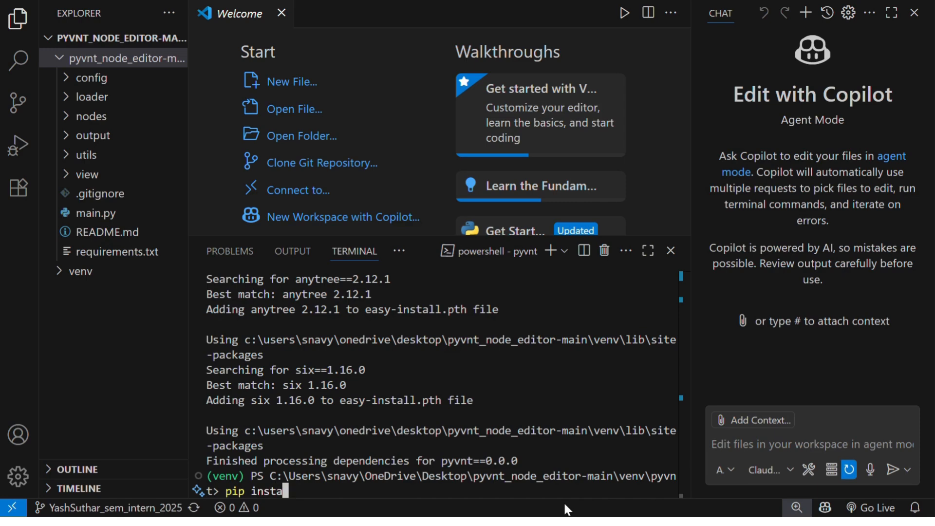
type("ll -r")
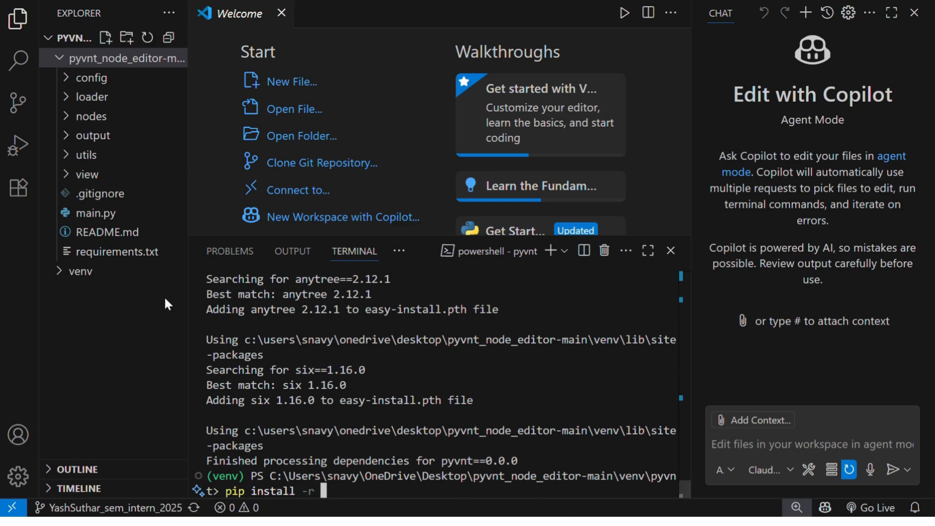
right_click(116, 249)
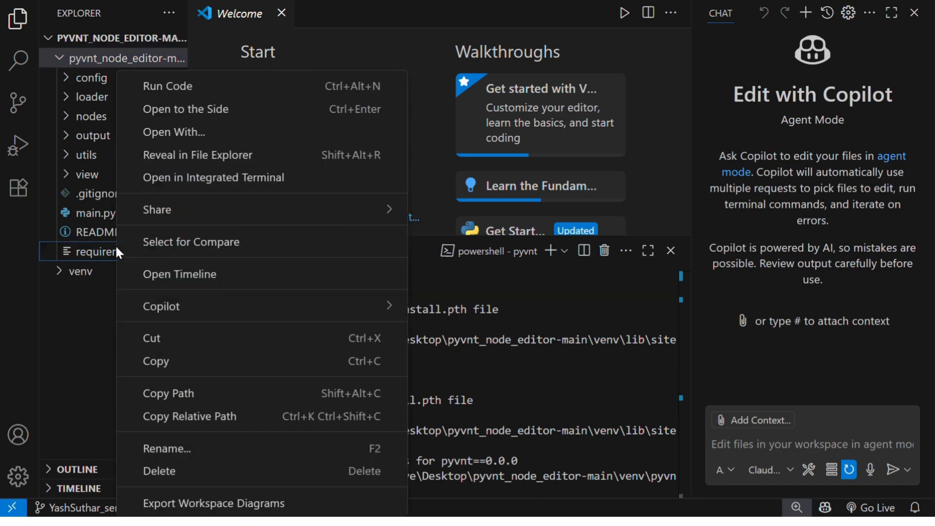
left_click(165, 394)
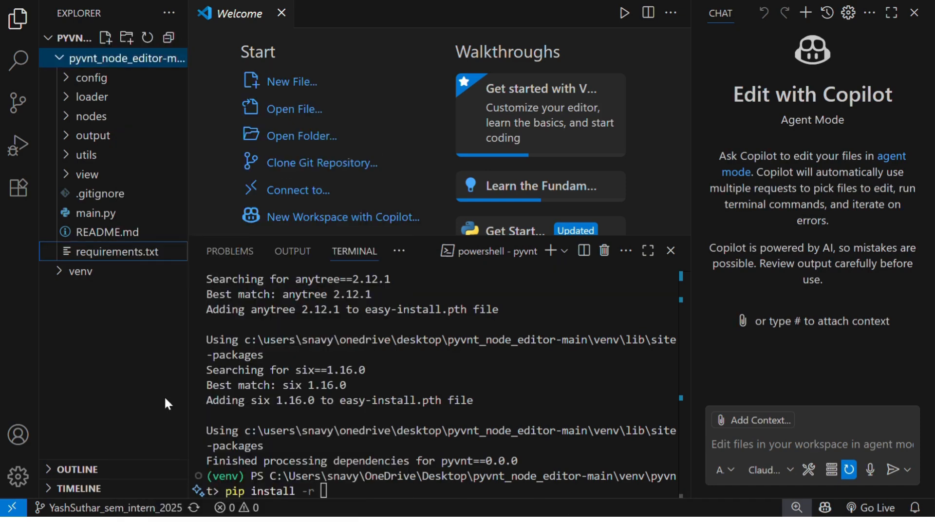
left_click(359, 495)
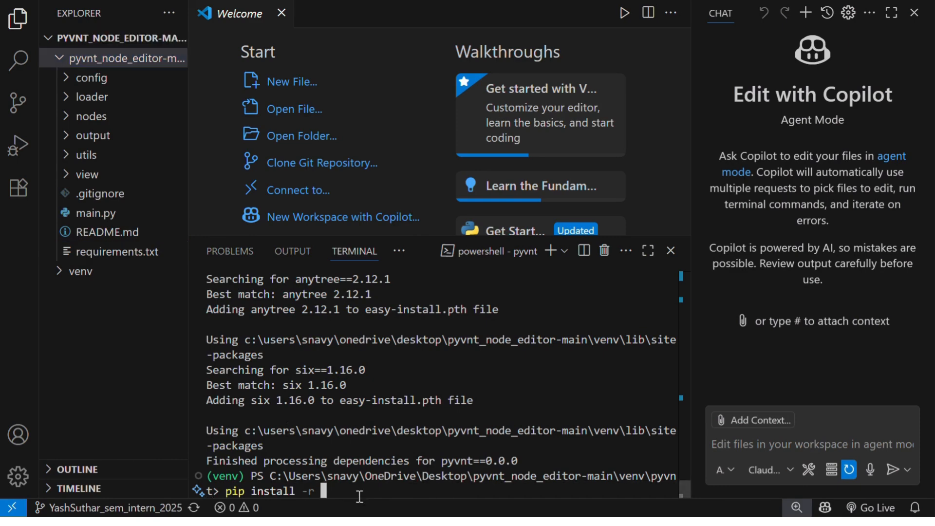
key("ctrl+v")
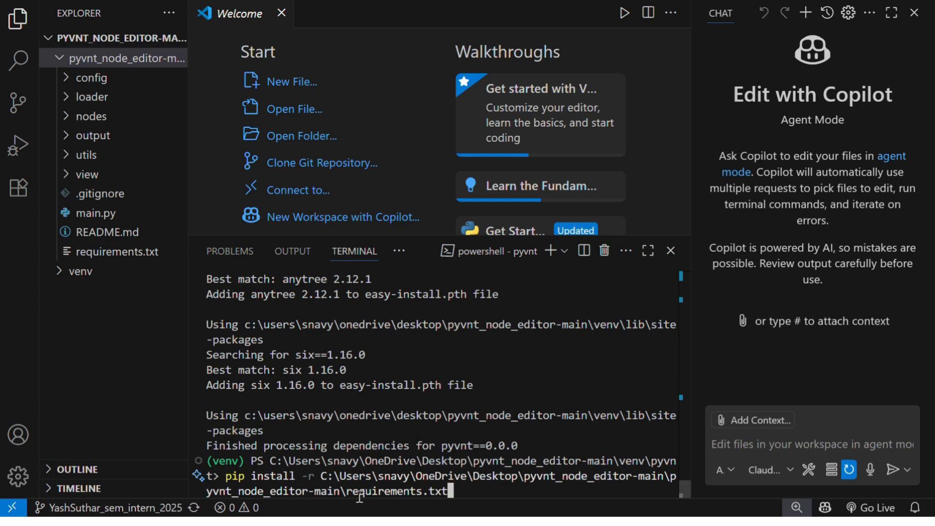
key("Return")
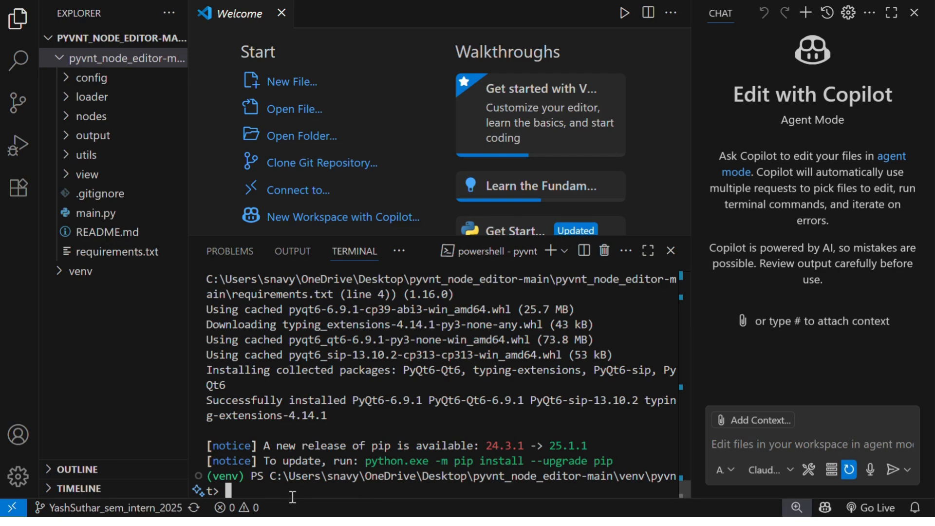
- Move the terminal up two directory levels to the project root with cd .
type("cd ..")
key("Return")
type("cd ..")
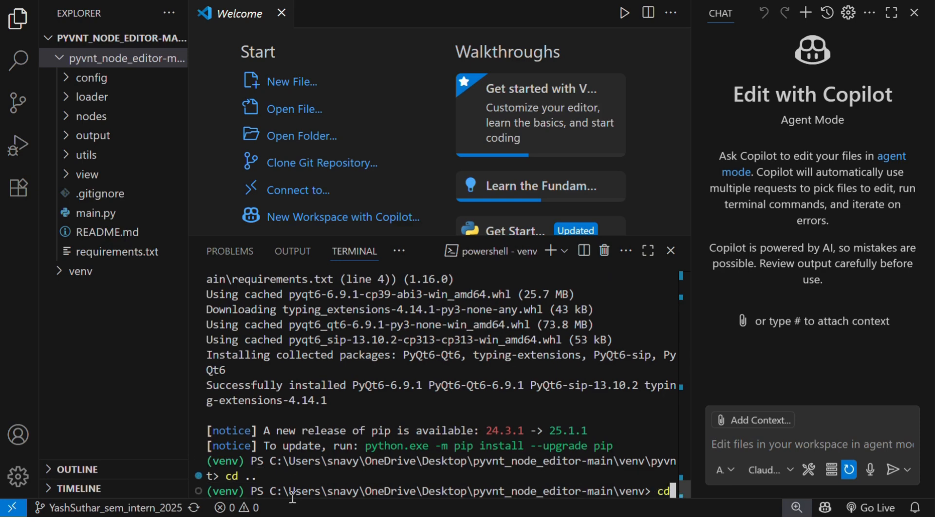
key("Return")
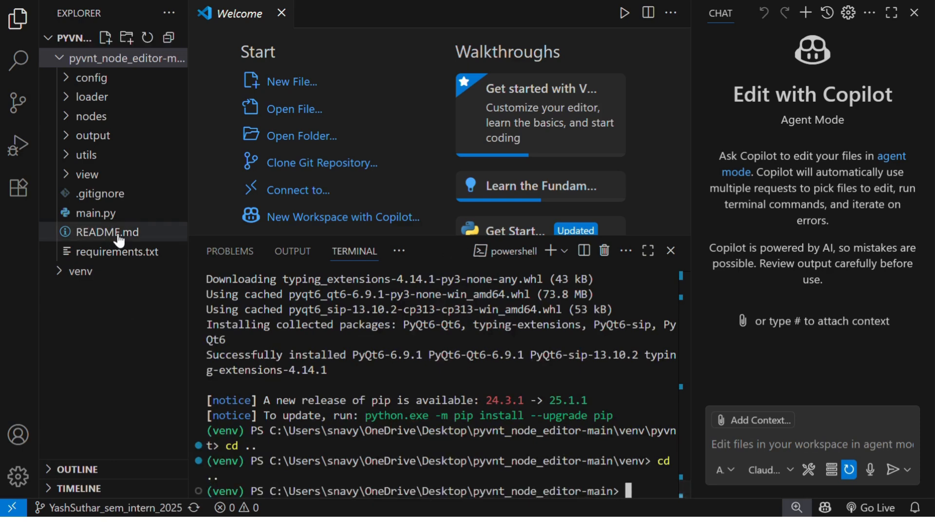
- Open main.py from pyvnt_node_editor-main in the editor and run it
left_click(117, 219)
left_click(117, 217)
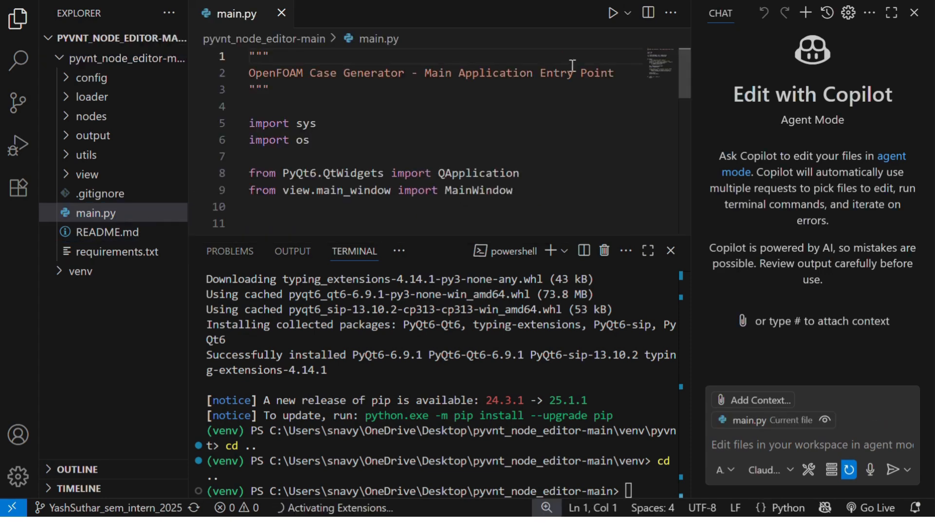
left_click(613, 17)
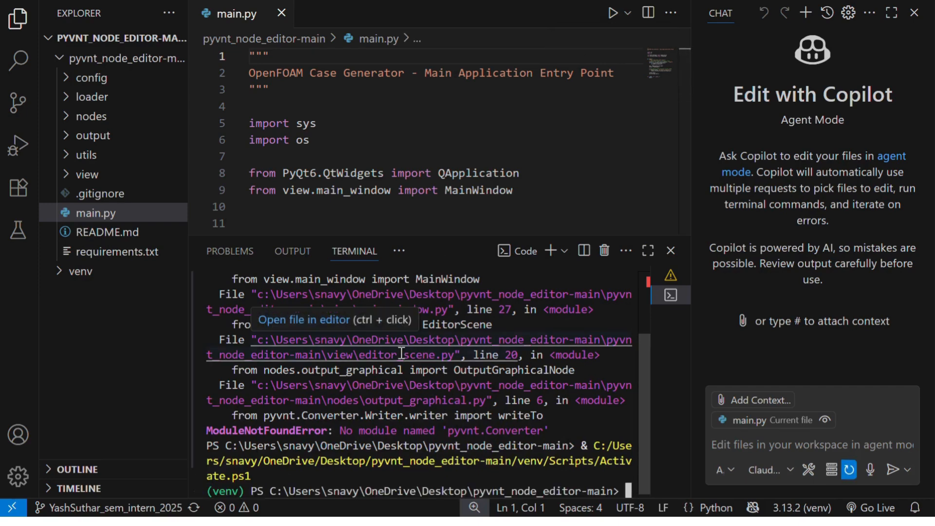
- Look back through the terminal output, run main.py again and maximize the OpenFOAM Case Generator window
scroll(402, 351, "up", 1)
scroll(401, 352, "up", 1)
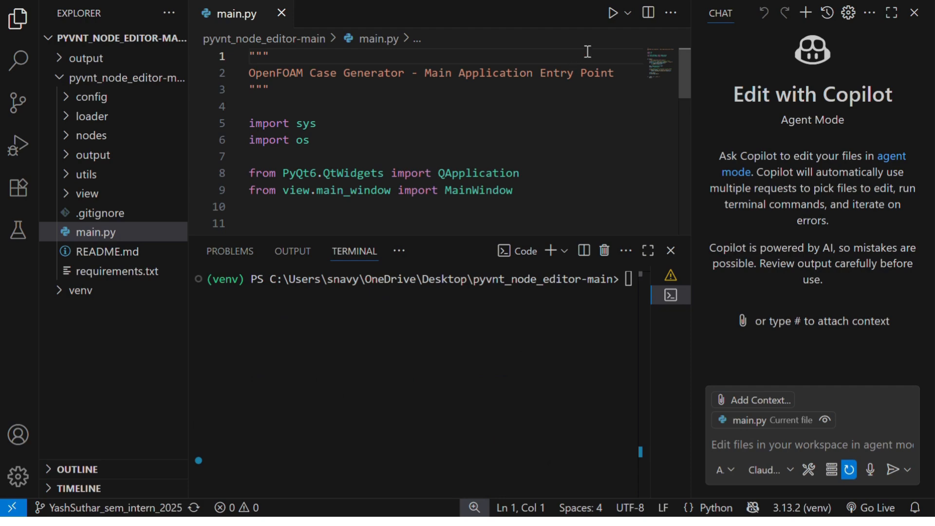
left_click(613, 14)
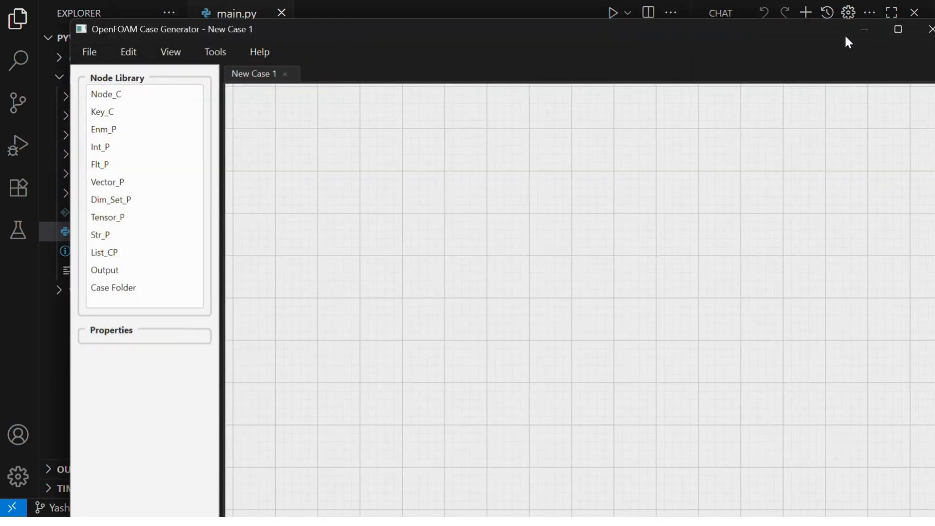
left_click(898, 30)
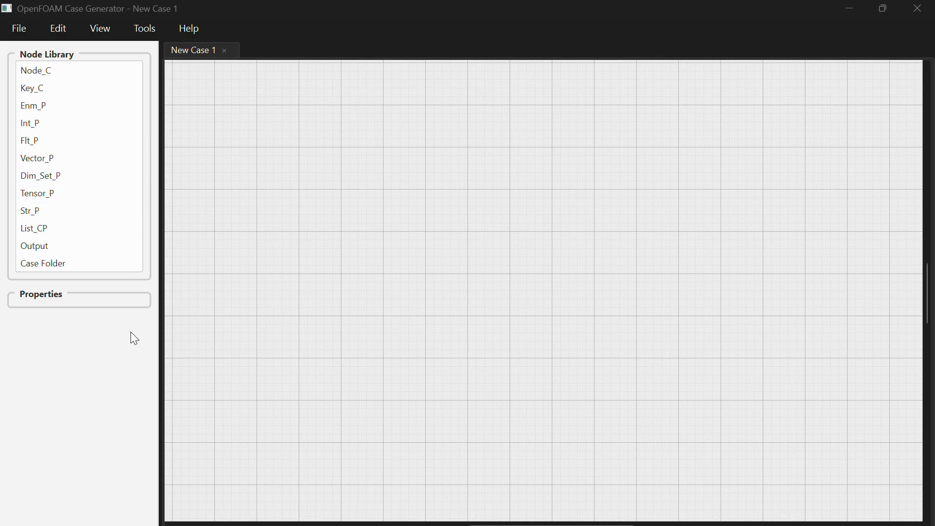
- Add a Node_C node from the node library to the upper middle of the New Case 1 canvas
left_click(102, 75)
left_click_drag(102, 75, 429, 189)
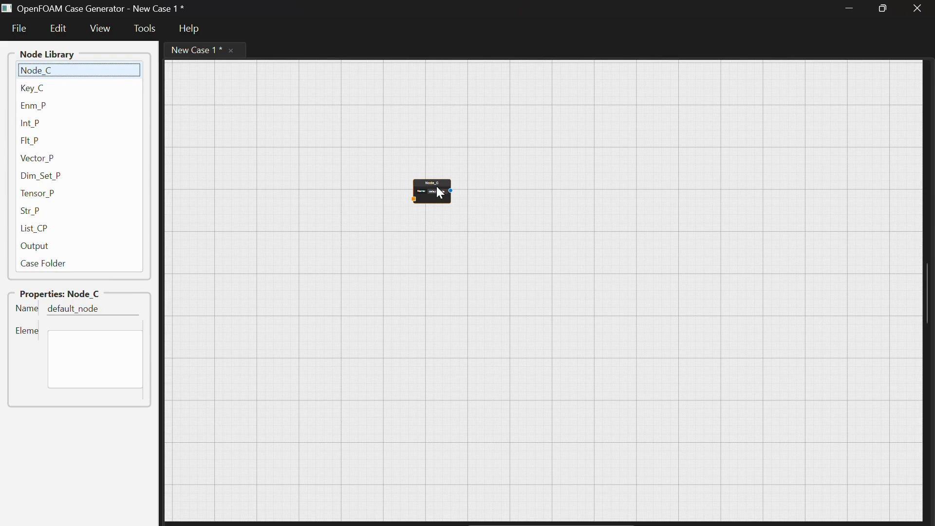
scroll(436, 187, "up", 5)
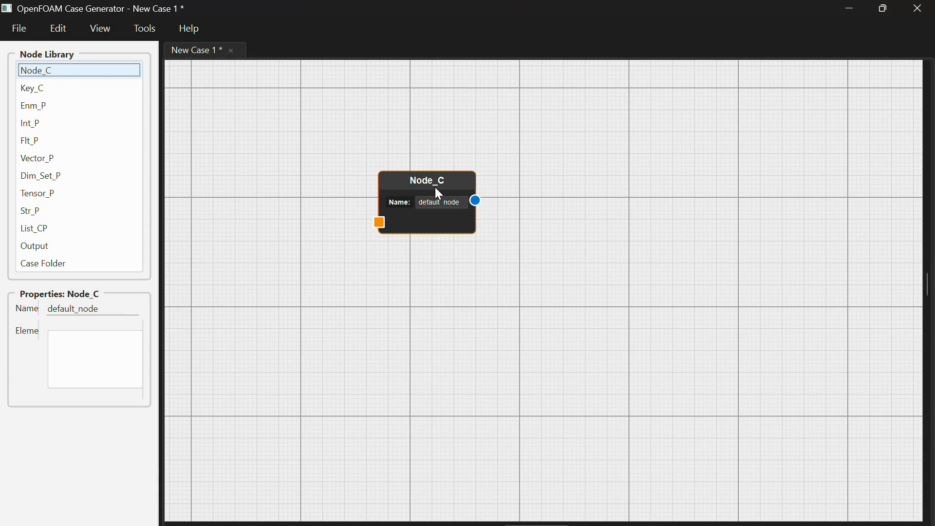
- Open the User Guide, look through its workflow and node instructions, and close it
left_click(194, 33)
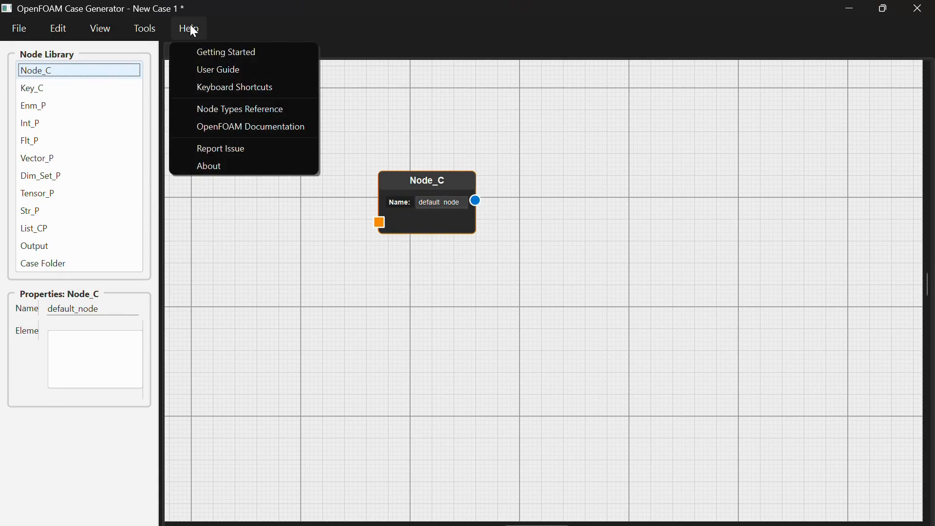
left_click(208, 74)
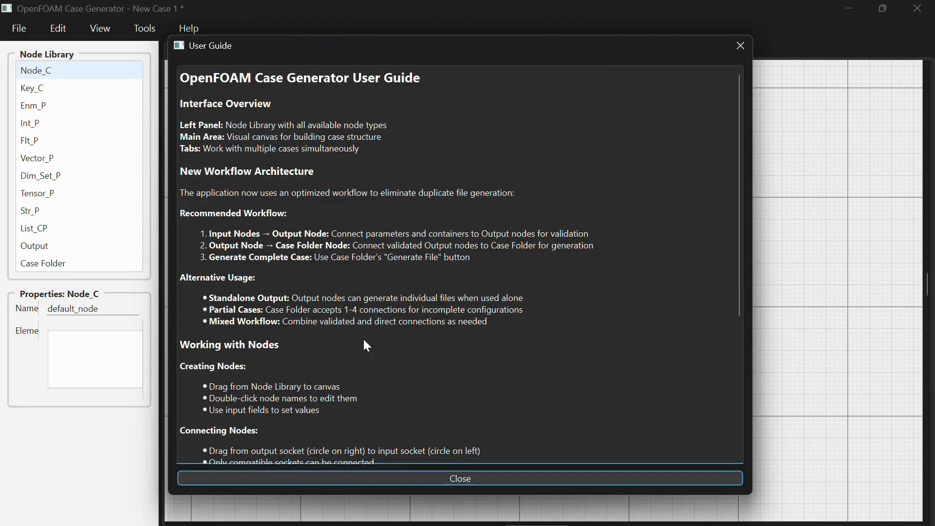
scroll(367, 346, "down", 3)
scroll(368, 346, "down", 1)
scroll(368, 346, "up", 5)
left_click(367, 479)
- Open the Keyboard Shortcuts reference, read through its file, editing, navigation and node operations, and close it
left_click(198, 28)
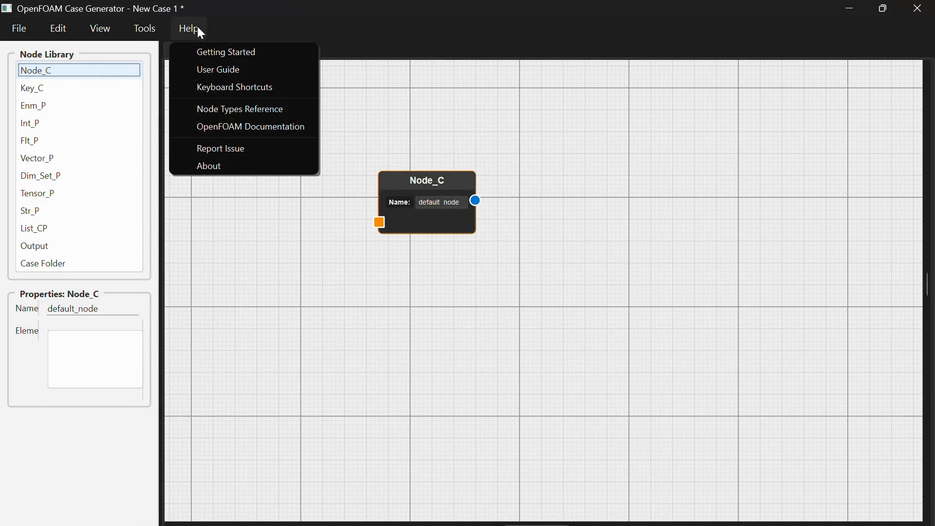
left_click(227, 93)
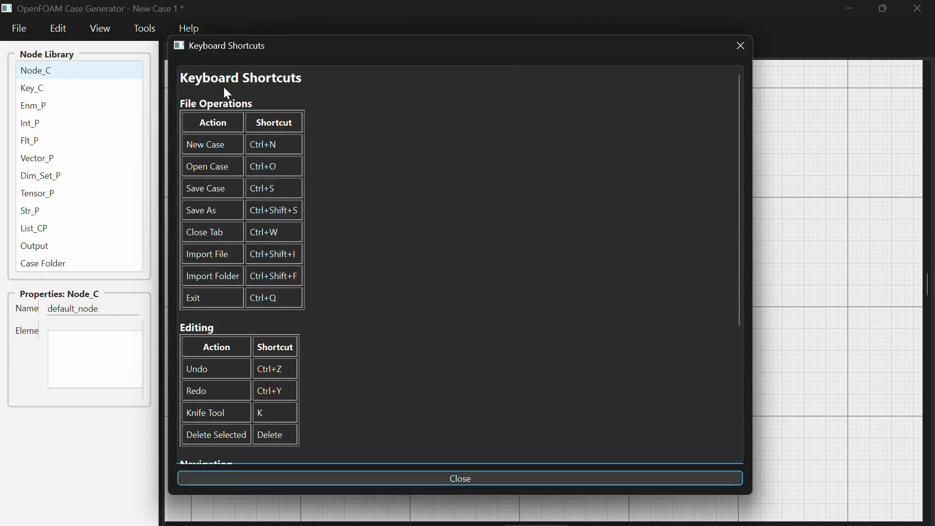
scroll(373, 292, "down", 5)
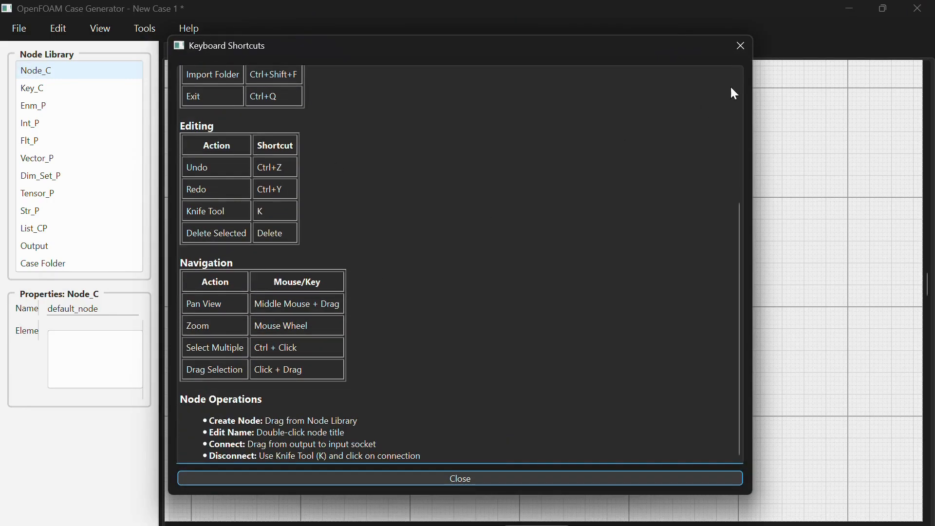
left_click(739, 48)
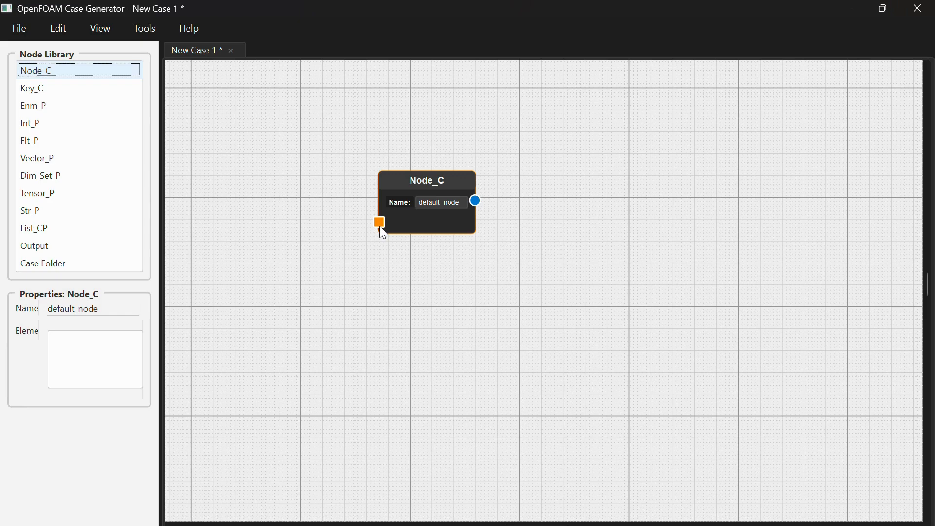
- Add a Key_C node to the lower left of Node_C and connect its output to Node_C's input
left_click(123, 93)
left_click_drag(127, 97, 218, 264)
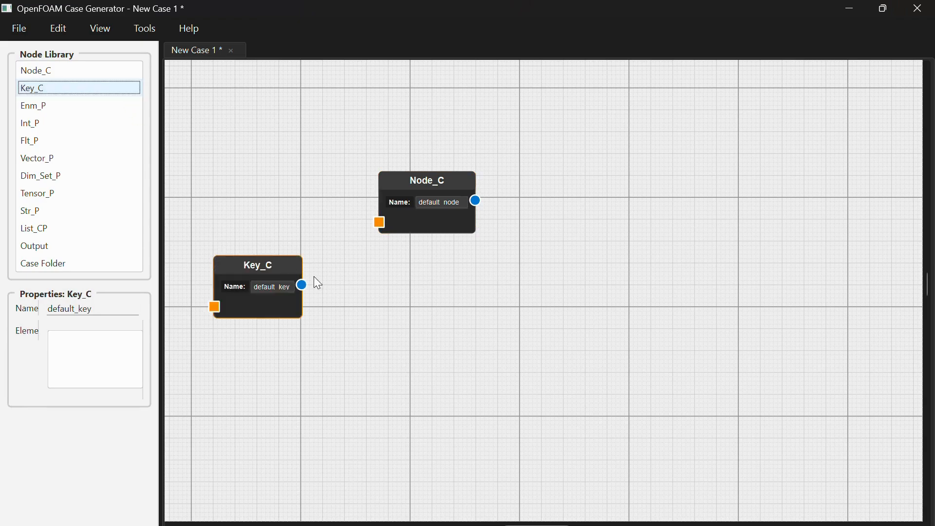
left_click_drag(302, 284, 302, 282)
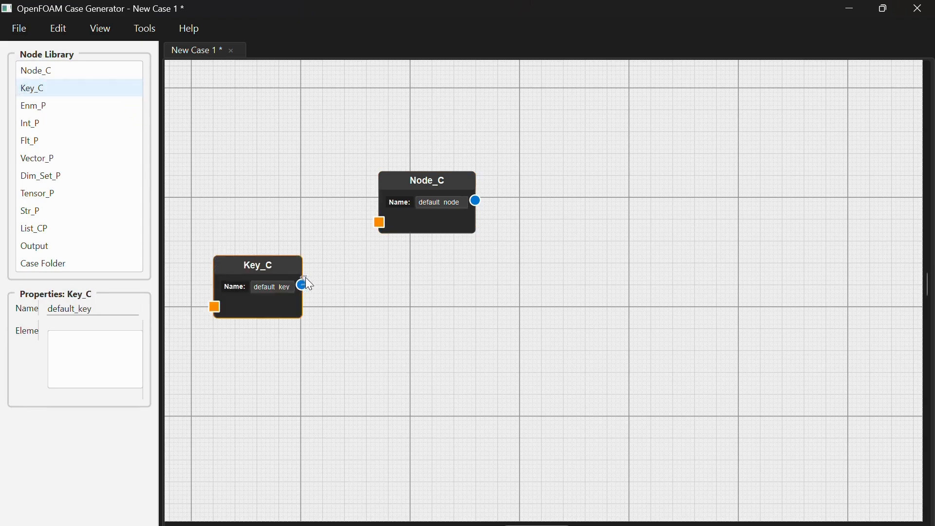
left_click_drag(304, 276, 379, 221)
left_click_drag(264, 265, 282, 252)
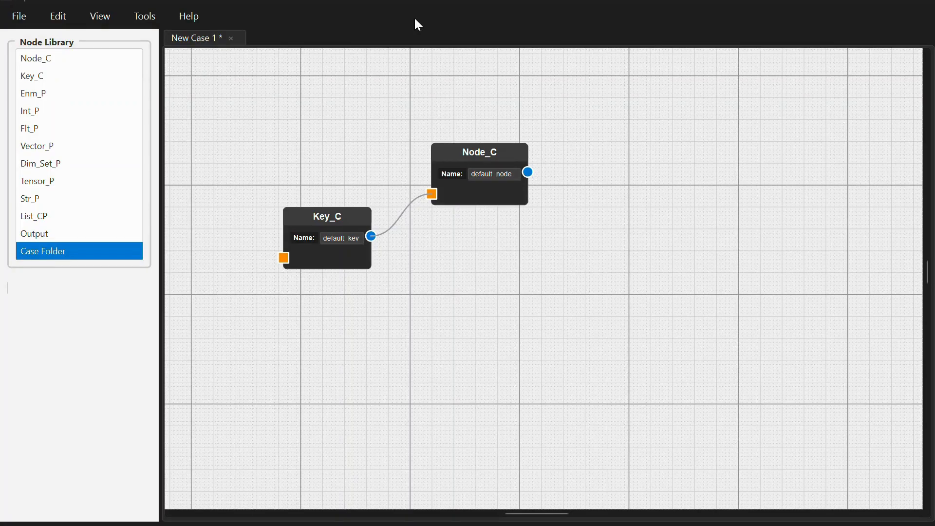
- Move Key_C closer to Node_C and connect a new Int_P node on its left to Key_C's input
left_click(460, 164)
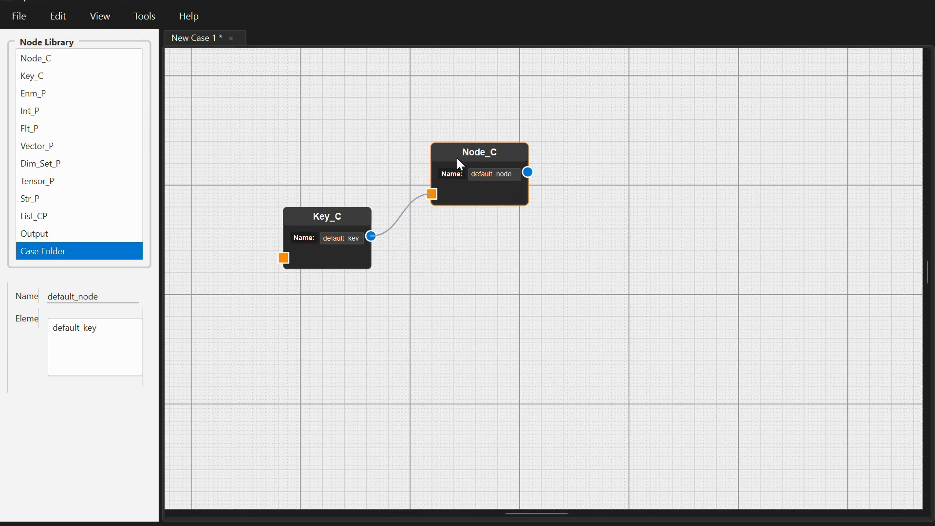
left_click_drag(335, 212, 352, 198)
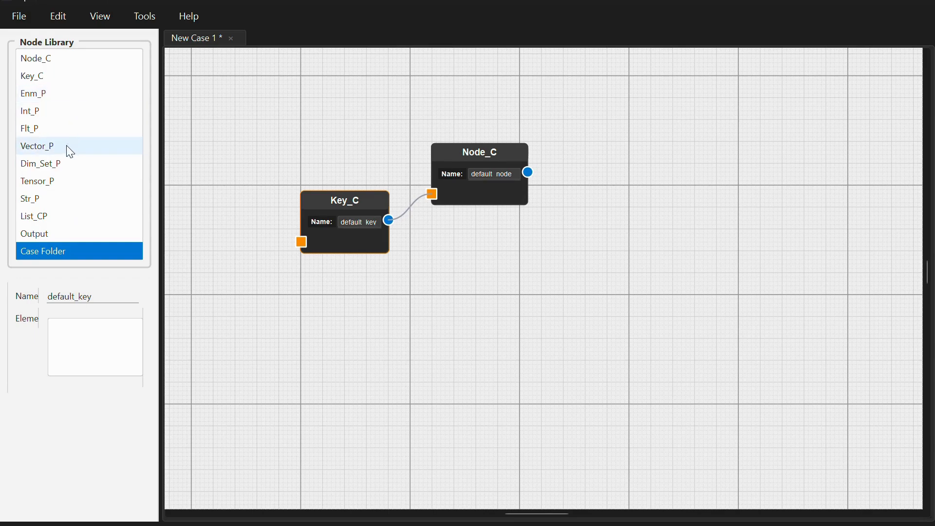
left_click_drag(77, 113, 199, 174)
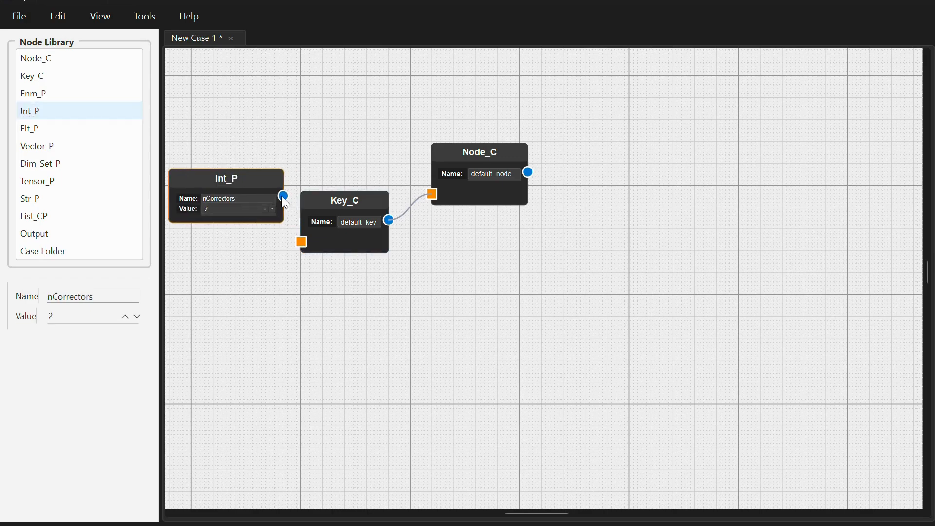
left_click(238, 199)
- Add a List_CP node to the upper right of Node_C, clear its elements and enable Is Node List
left_click_drag(89, 225, 613, 107)
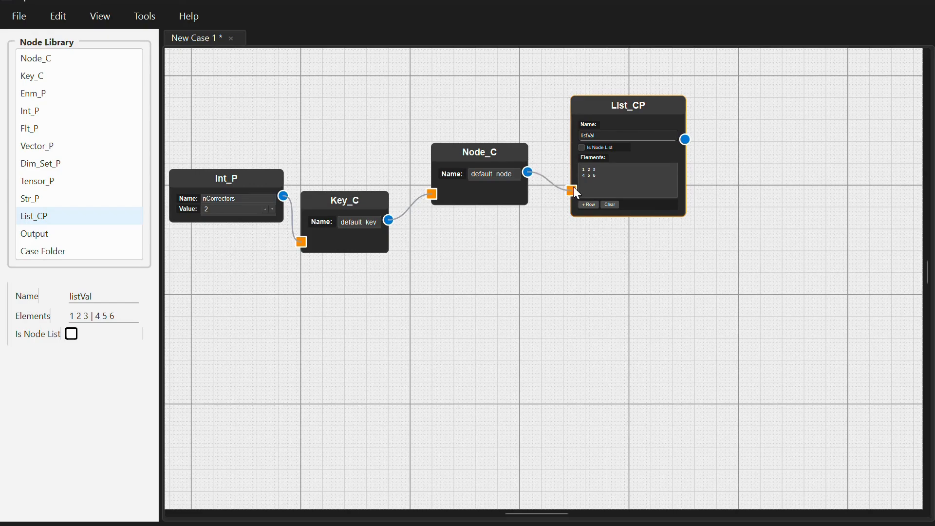
left_click(613, 203)
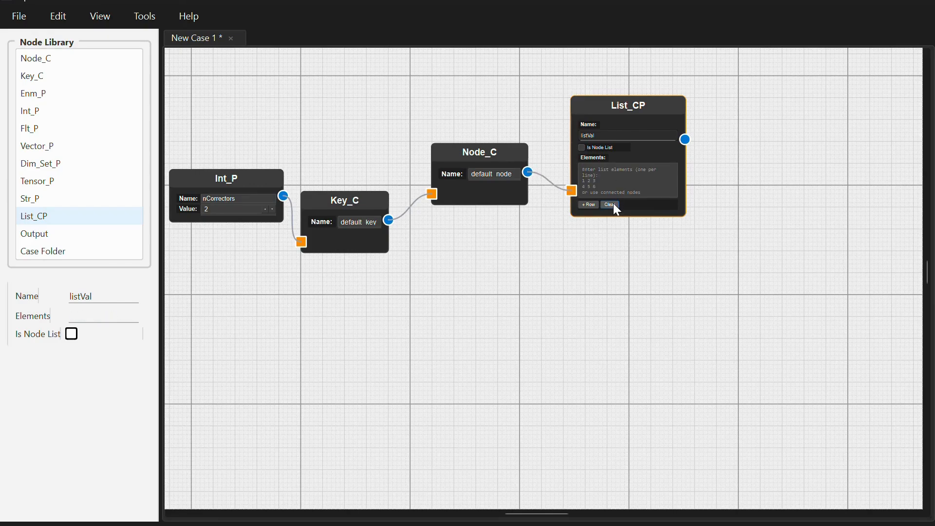
left_click(583, 148)
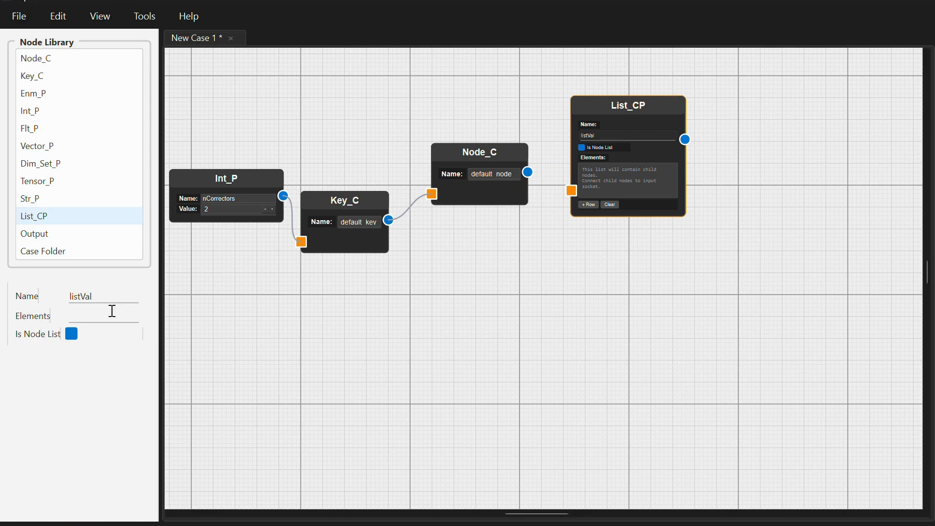
- Add an Output node and a Case Folder node to the canvas, placing Output just below Node_C
left_click_drag(78, 238, 280, 328)
left_click_drag(116, 254, 466, 328)
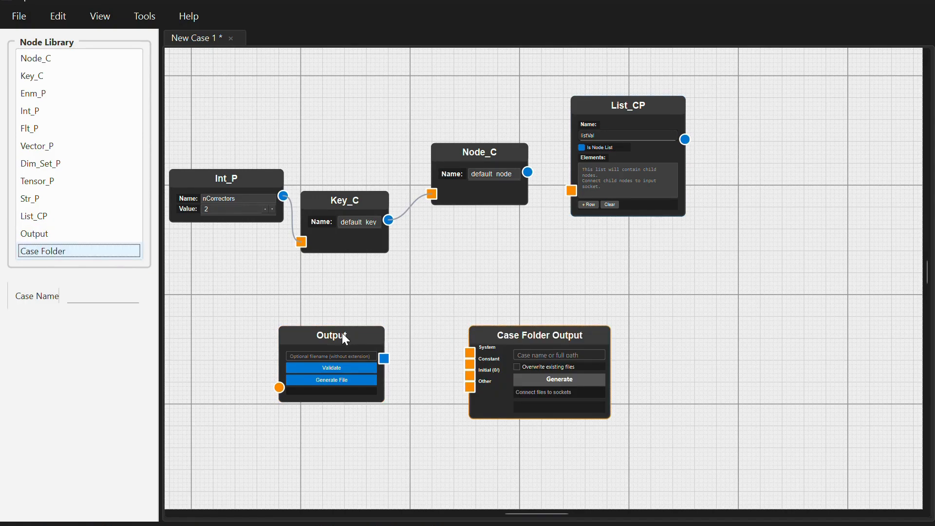
left_click_drag(334, 335, 540, 234)
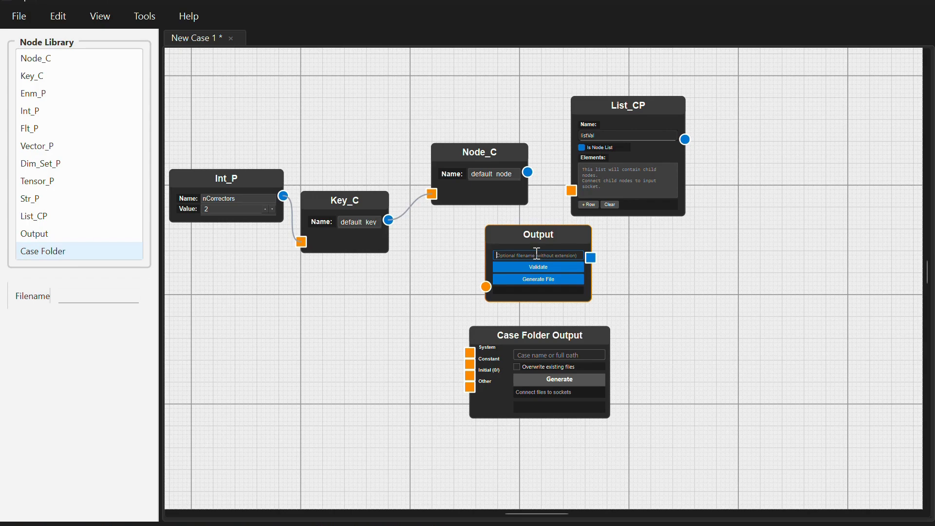
- Connect Node_C's output to the Output node, set the filename to ta and validate it
left_click_drag(528, 172, 486, 286)
left_click(516, 260)
type("ta")
left_click(519, 266)
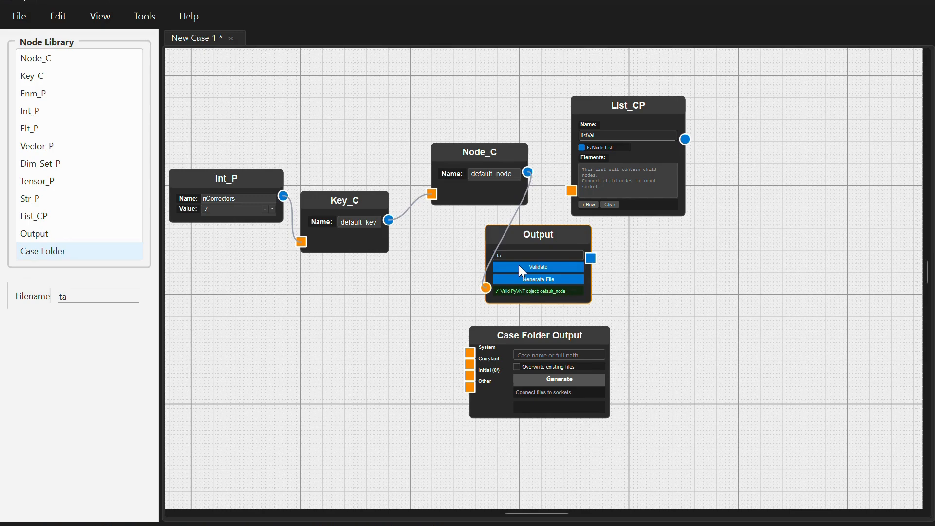
- Place Case Folder Output beside Output, connect Output to its Constant socket, and generate the case as mycase with Overwrite existing files enabled
left_click_drag(548, 334, 706, 238)
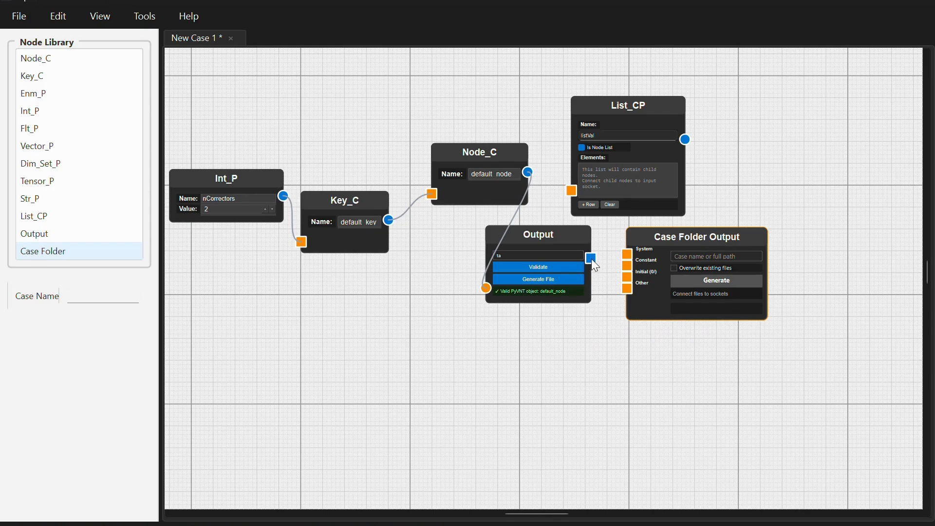
mouse_move(616, 253)
left_mouse_down()
mouse_move(628, 254)
mouse_move(629, 264)
left_mouse_up()
left_click(695, 252)
type("mycase")
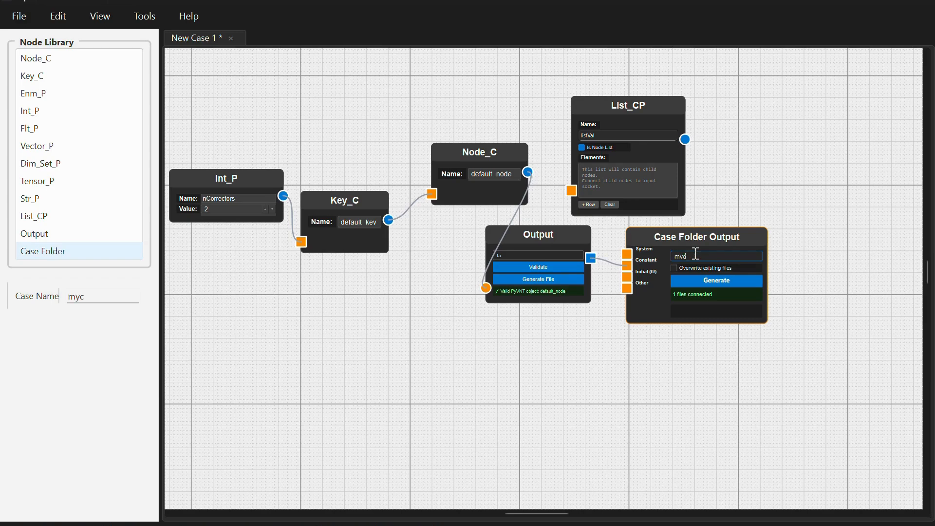
left_click(697, 281)
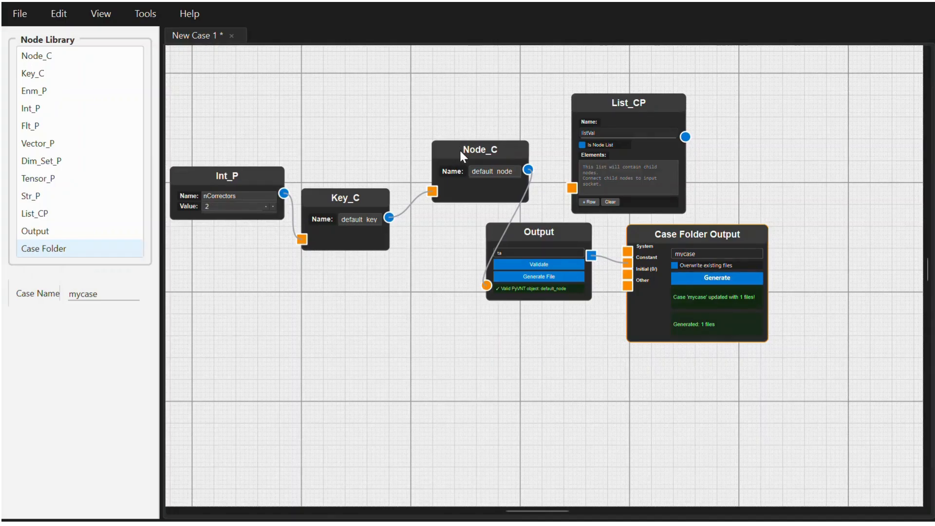
- Delete the Node_C node and undo the deletion
right_click(461, 151)
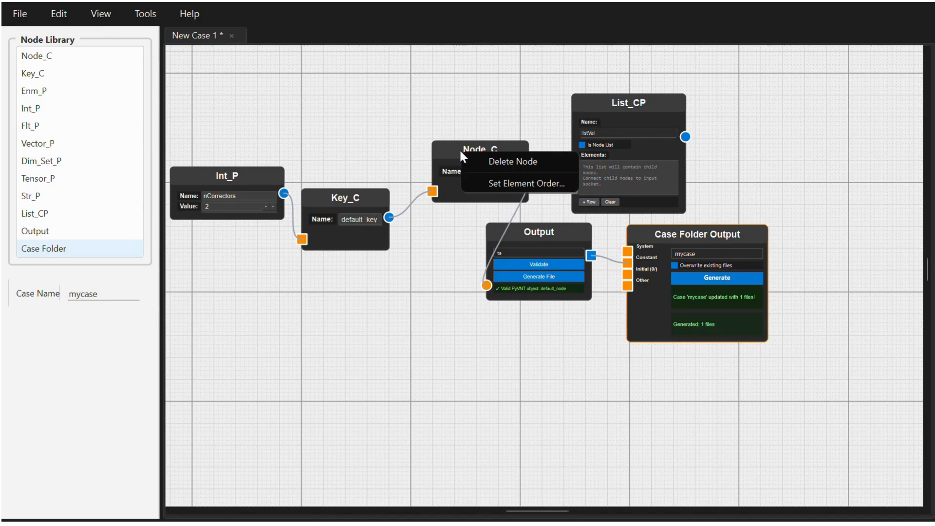
left_click(480, 162)
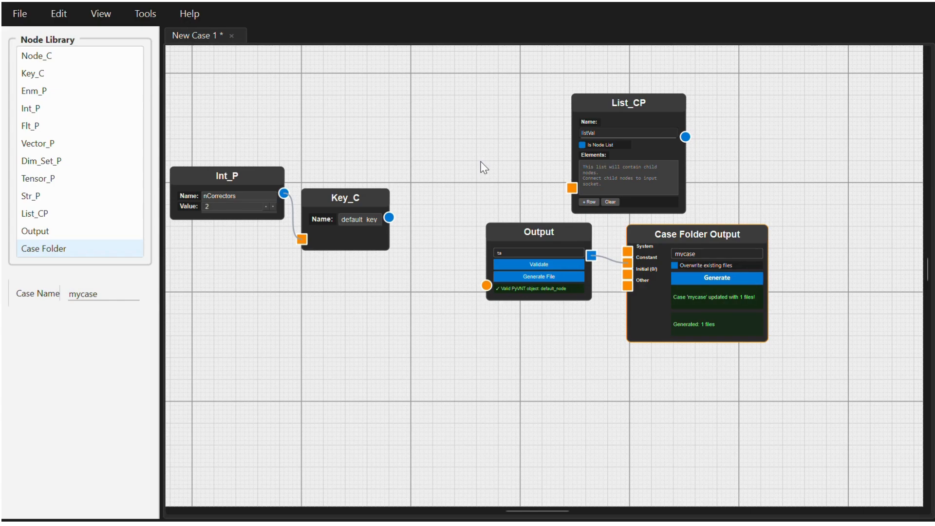
key("ctrl+z")
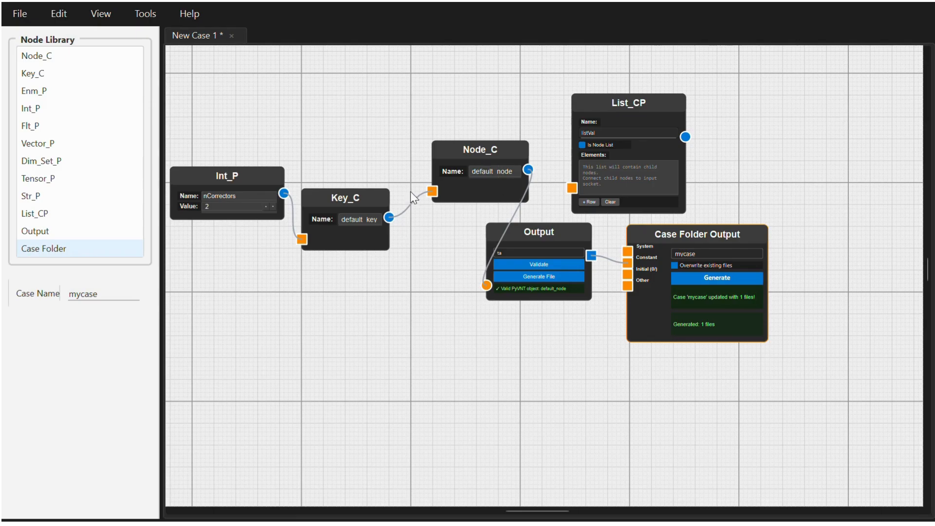
- Cut the connection between Key_C and Node_C with the Knife tool
left_click_drag(407, 186, 425, 228)
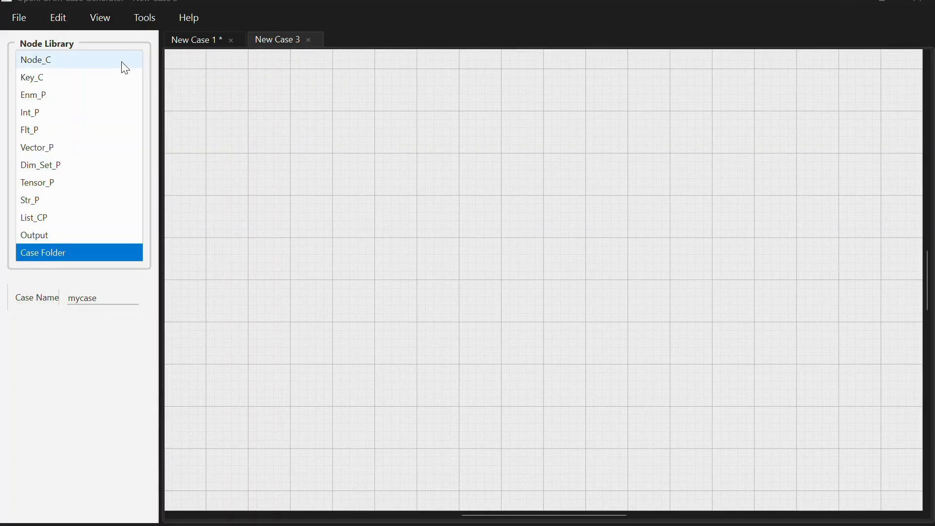
- Add a Node_C node to the New Case 3 canvas and place it right of the canvas centre
left_click_drag(129, 66, 530, 155)
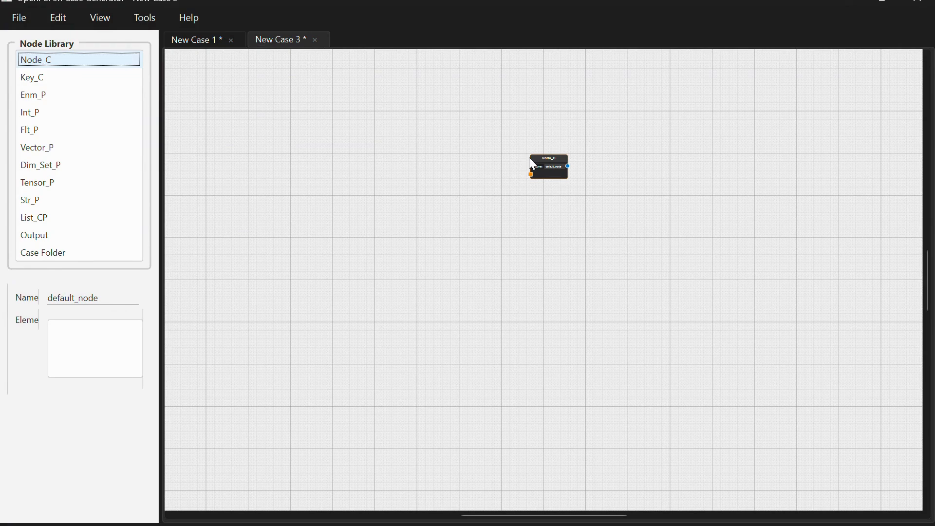
scroll(549, 193, "up", 5)
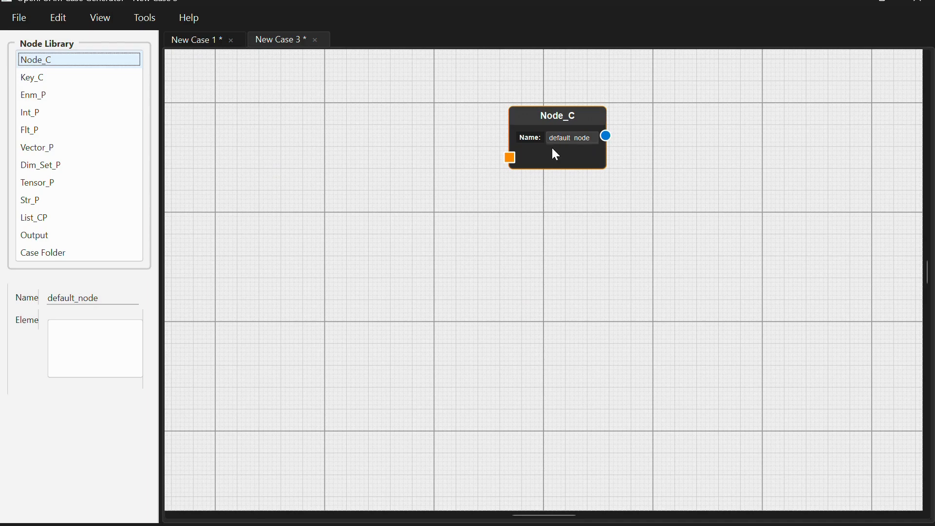
scroll(536, 224, "up", 1)
scroll(536, 224, "up", 1)
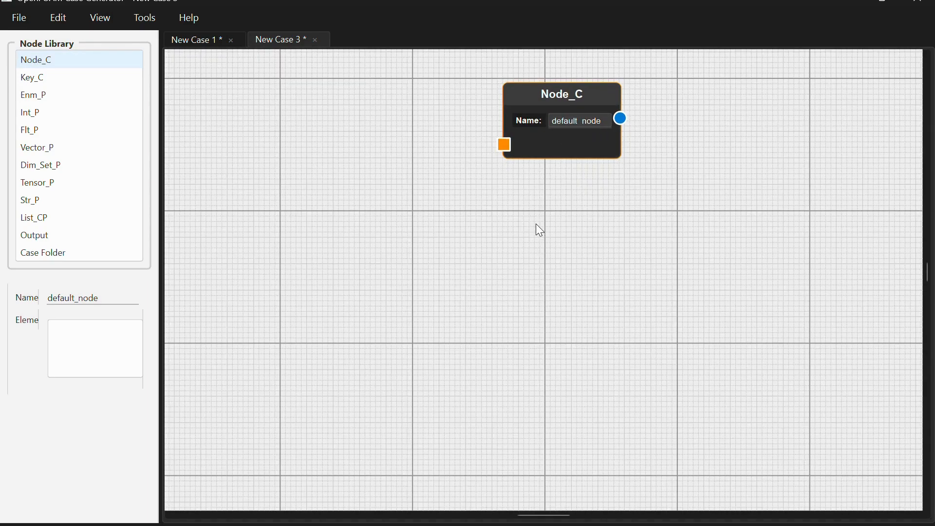
left_click_drag(543, 91, 606, 194)
- Add two Key_C nodes to the left of Node_C, name the upper one k1, and connect both to Node_C's input
left_click(62, 59)
left_click_drag(58, 73, 373, 163)
left_click_drag(72, 78, 379, 265)
left_click_drag(470, 193, 402, 197)
type("k1")
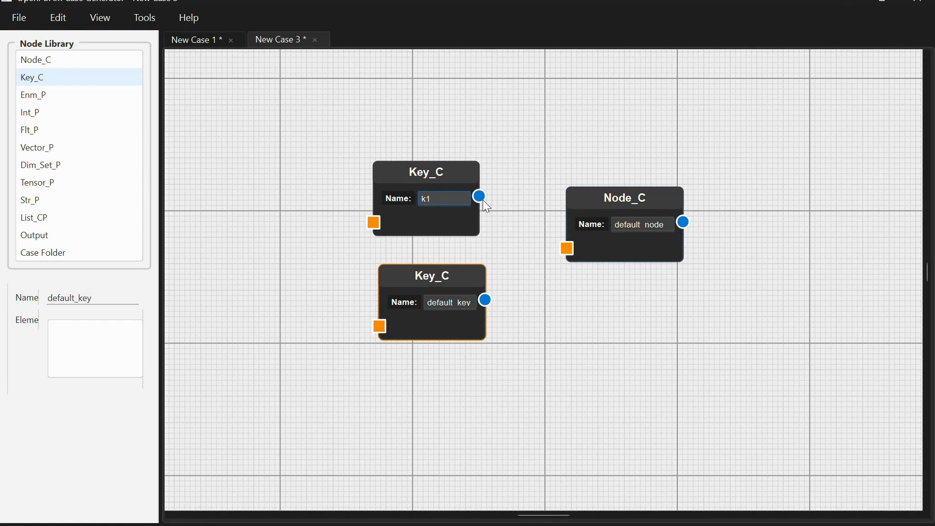
left_click_drag(480, 196, 559, 249)
left_click_drag(486, 300, 568, 249)
- Add two Int_P nodes on the left and connect one to the input of each Key_C node
left_click_drag(30, 113, 214, 156)
left_click_drag(354, 183, 353, 183)
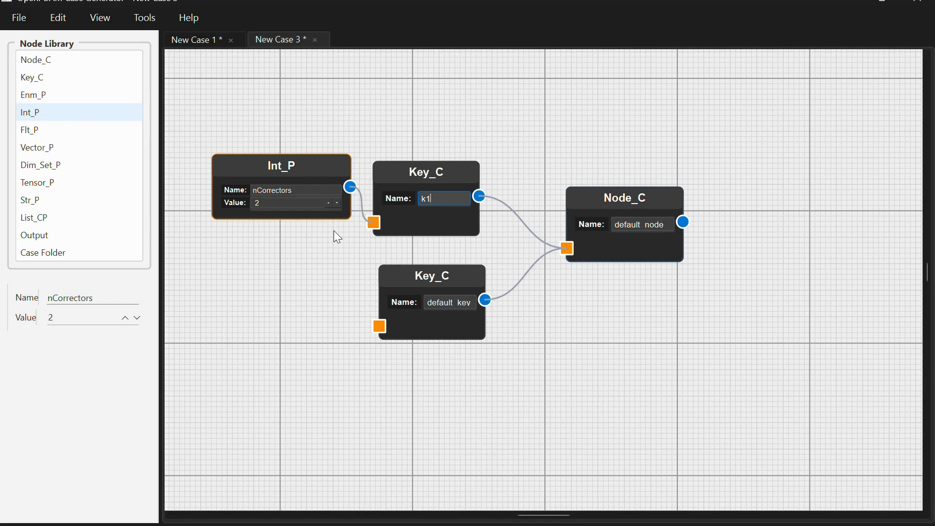
left_click(67, 120)
left_click_drag(67, 120, 207, 261)
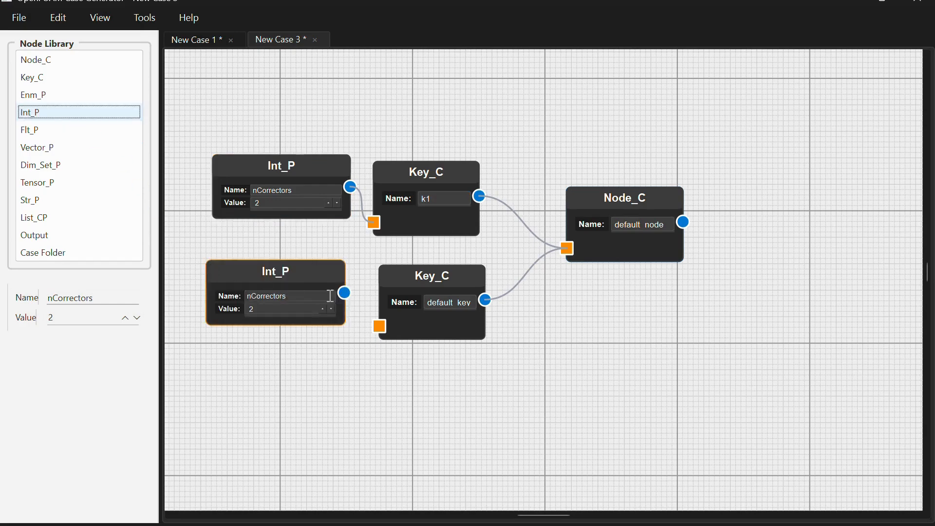
left_click_drag(345, 293, 382, 327)
- Examine Node_C's element list and its Set Element Order dialog, closing the dialog without applying a new order
left_click(609, 203)
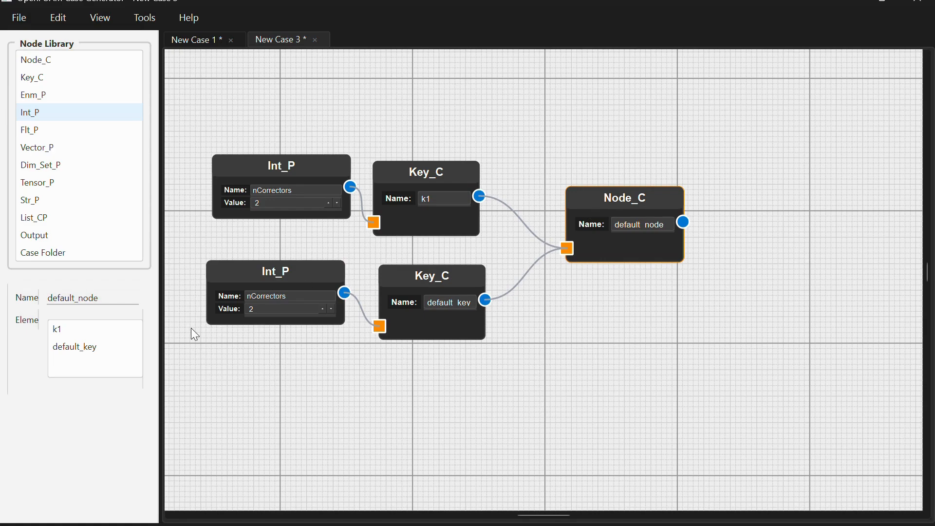
left_click(59, 350)
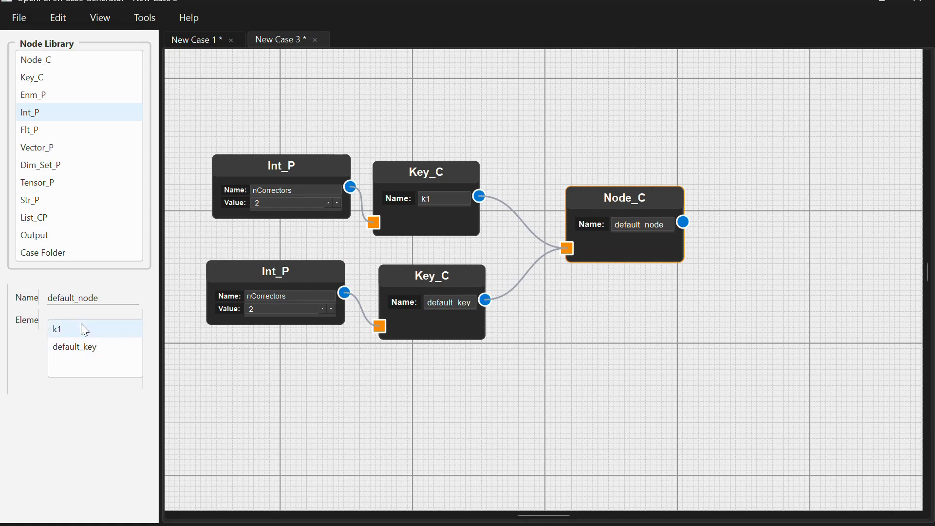
right_click(588, 205)
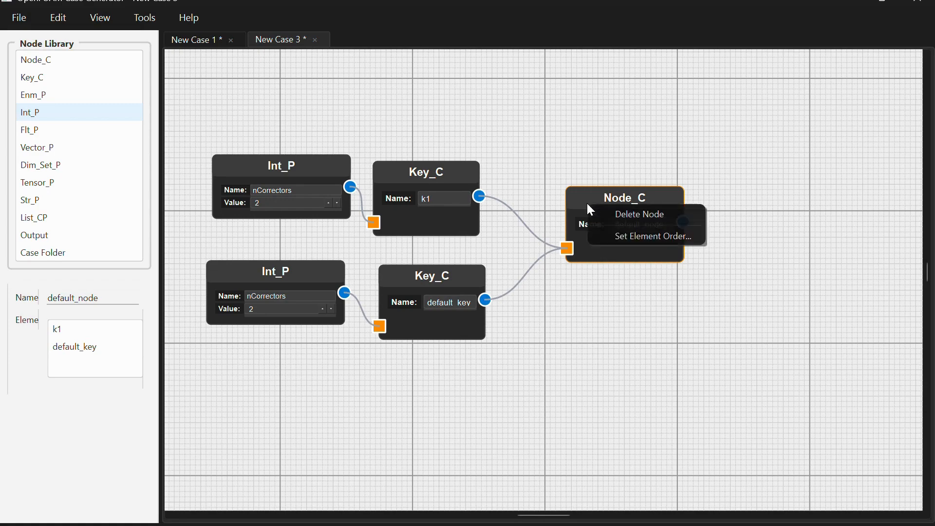
left_click(615, 238)
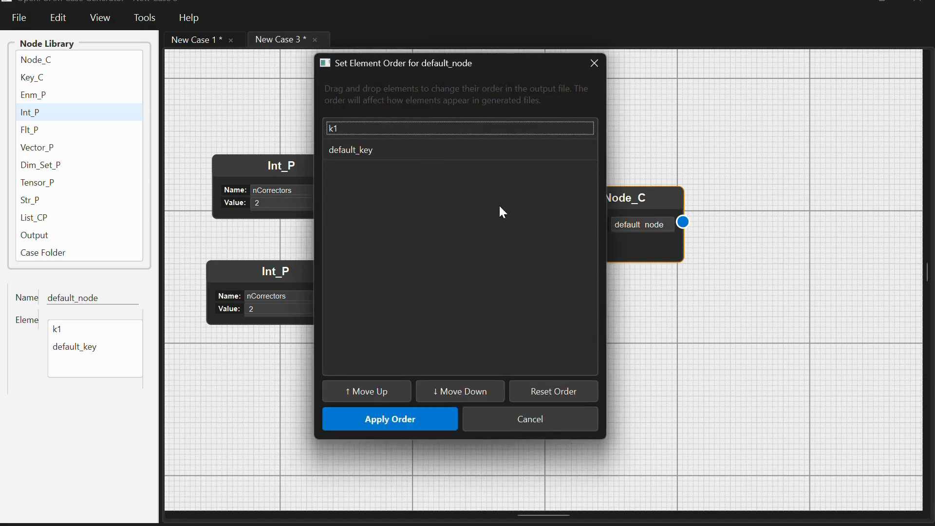
left_click(591, 71)
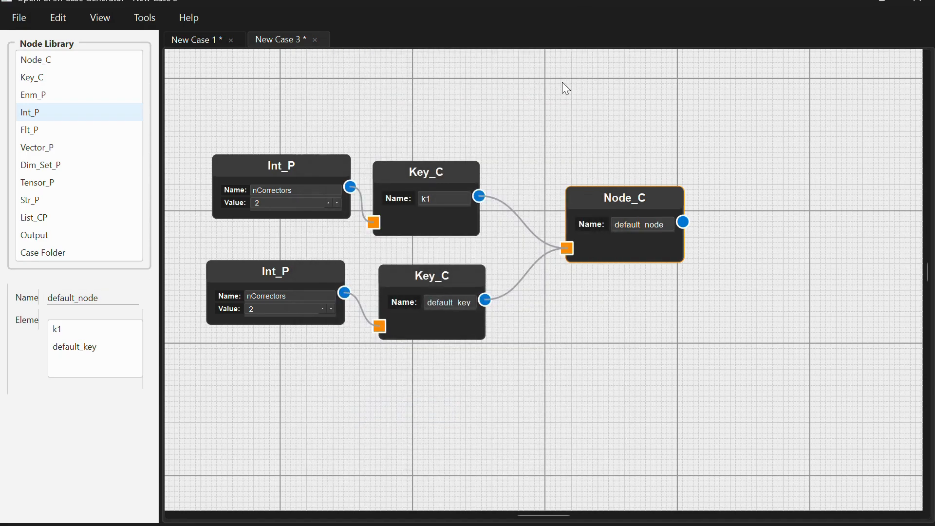
- Try to reorder Node_C's elements by moving k1 below default_key in its element list
left_click(111, 330)
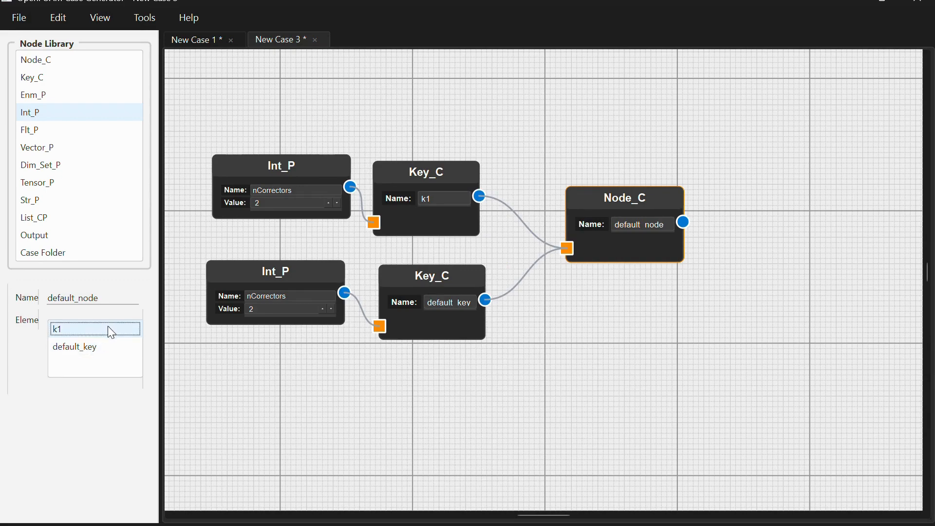
left_click_drag(107, 326, 106, 357)
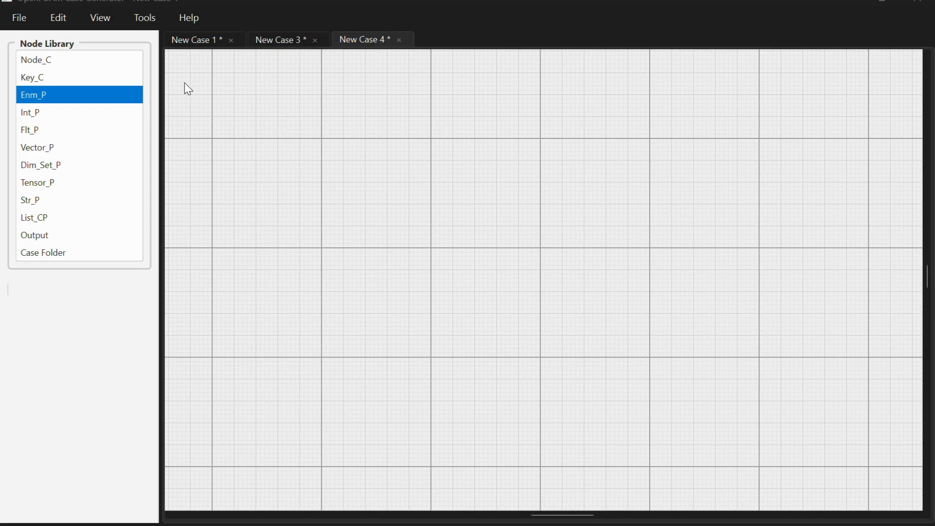
- Add a Node_C node at the right of the New Case 4 canvas and name it blockMeshDict
left_click(113, 61)
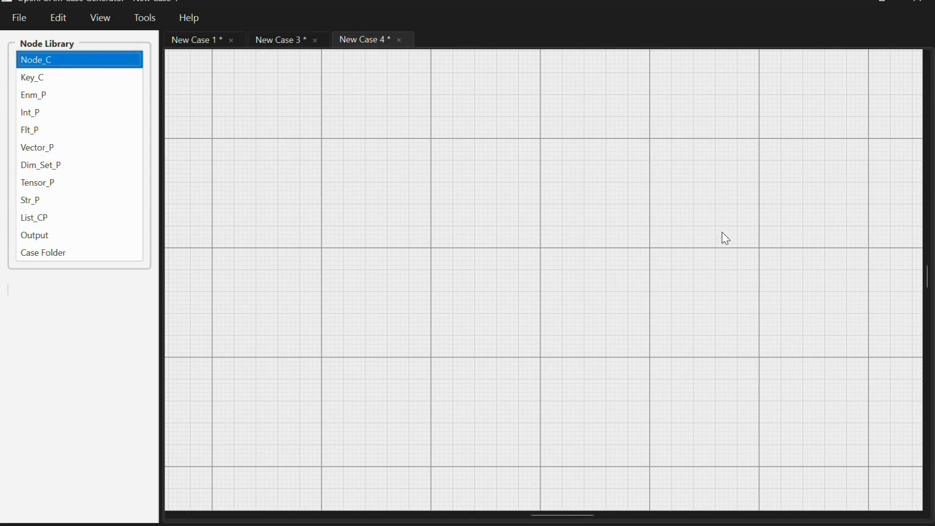
left_click_drag(109, 60, 753, 241)
double_click(816, 276)
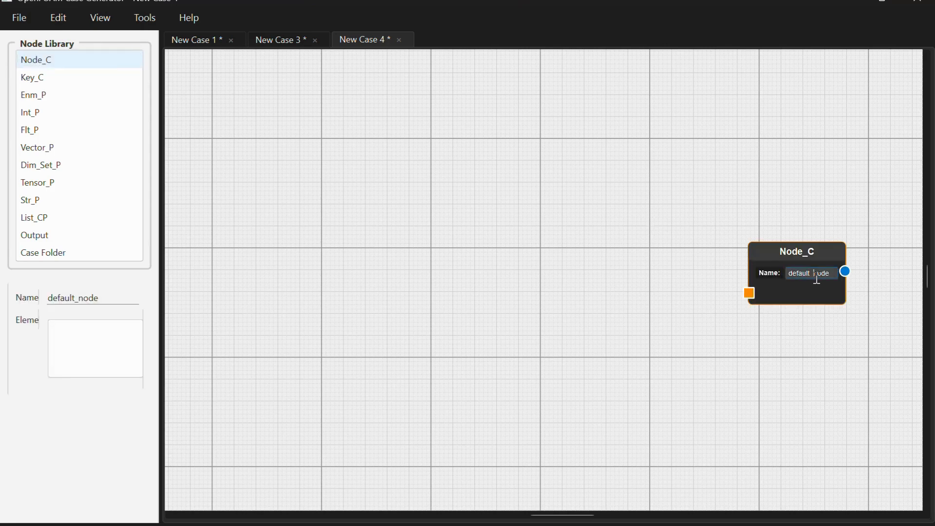
type("blockMeshDict")
- Add a second Node_C named FoamFile left of blockMeshDict and connect its output to blockMeshDict's input
left_click(129, 53)
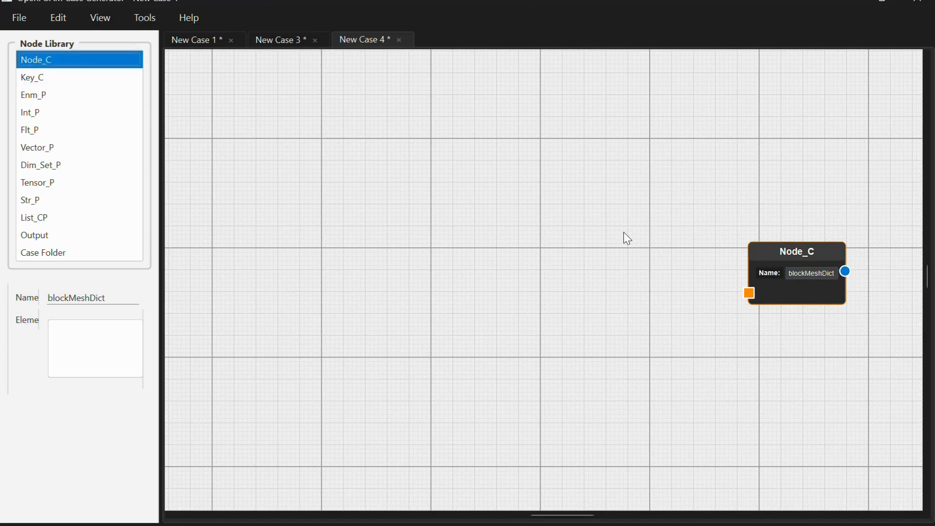
left_click_drag(36, 55, 617, 262)
double_click(665, 288)
key("BackSpace")
type("F")
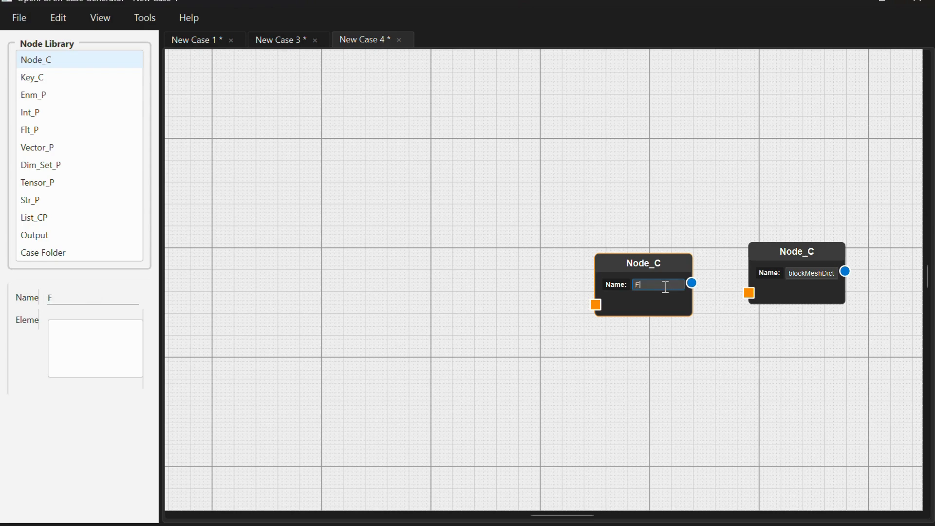
type("oamFile")
left_click_drag(691, 282, 749, 294)
- Add three Key_C nodes stacked left of FoamFile and connect each one's output to FoamFile's input
left_click_drag(112, 78, 504, 168)
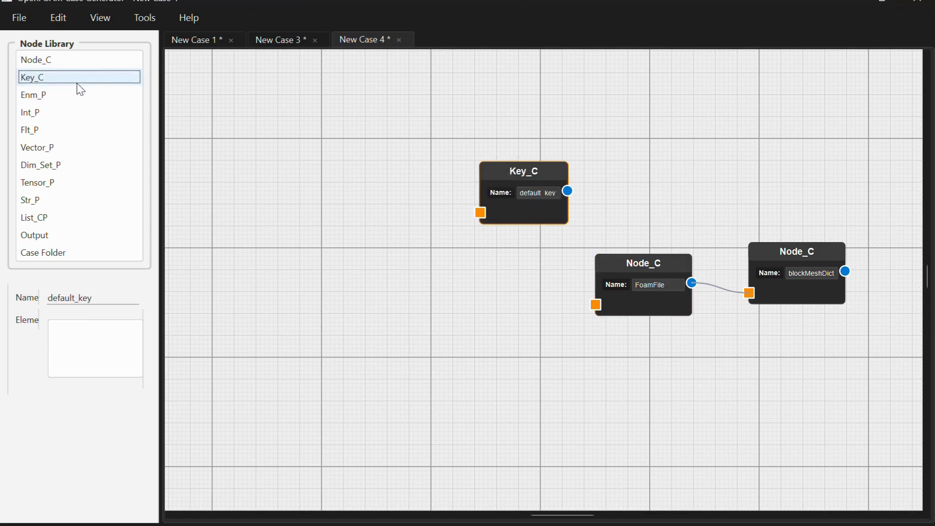
left_click_drag(81, 79, 458, 249)
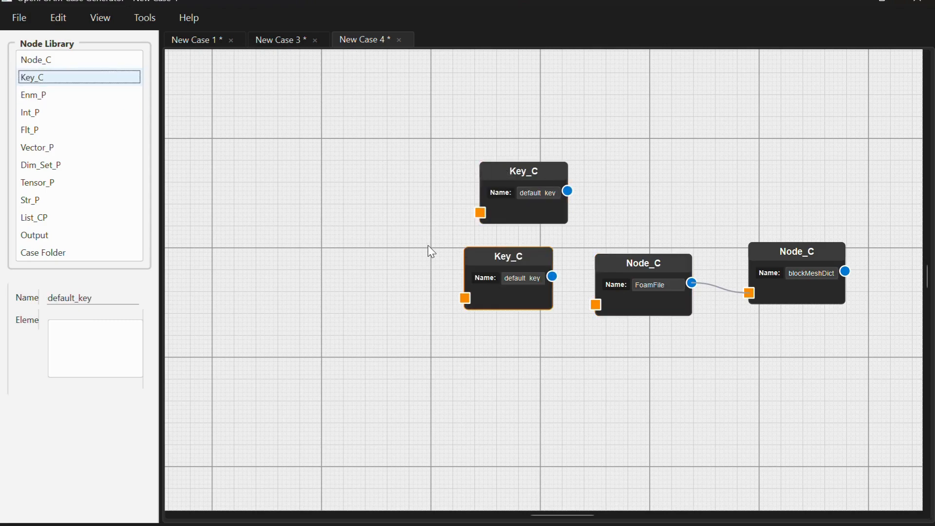
left_click_drag(120, 72, 472, 338)
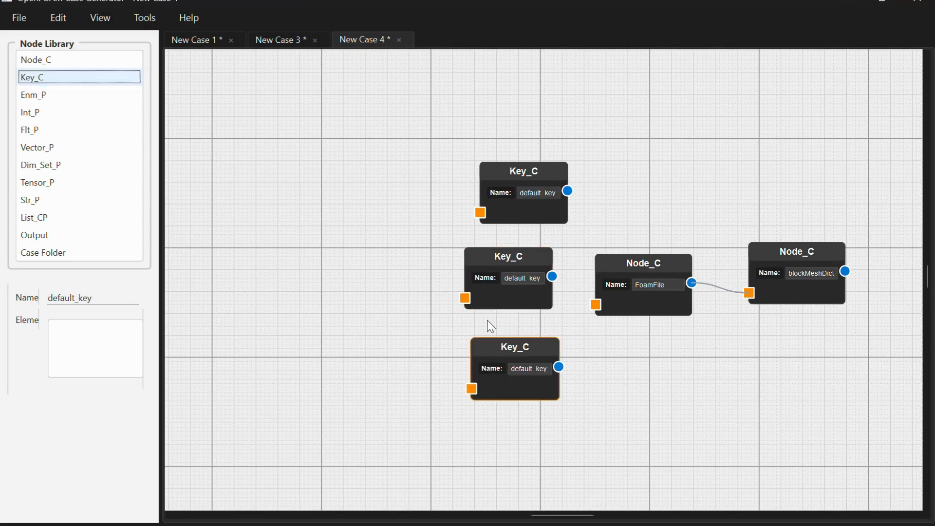
left_click_drag(582, 226, 596, 305)
left_click_drag(551, 276, 595, 305)
left_click_drag(558, 368, 595, 304)
- Name the three Key_C nodes format, class and object from top to bottom
left_click(532, 193)
key("ctrl+a")
type("format")
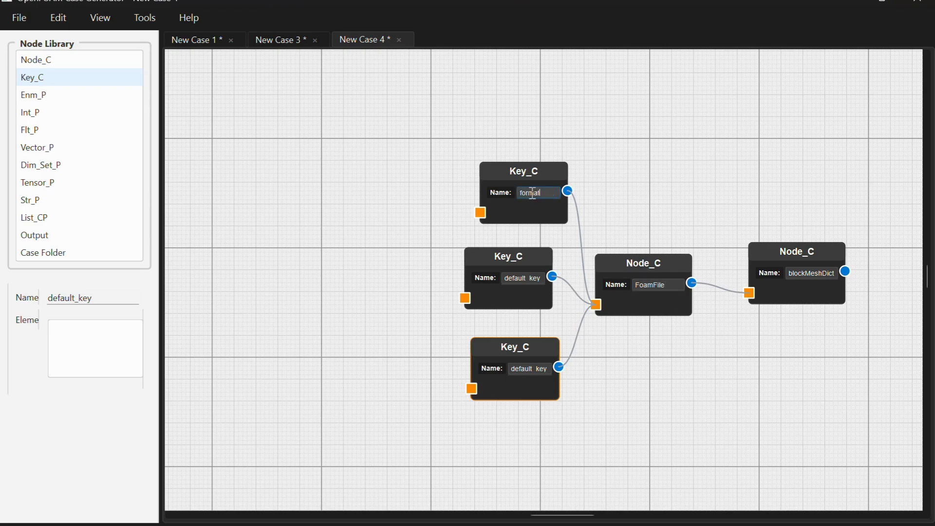
left_click(514, 278)
key("ctrl+a")
key("BackSpace")
type("class")
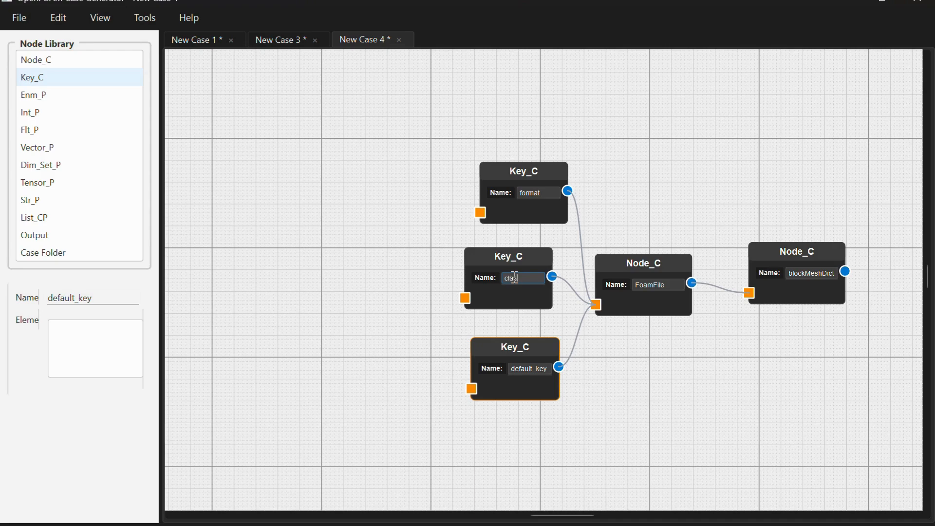
left_click(535, 368)
key("ctrl+a")
key("BackSpace")
type("object")
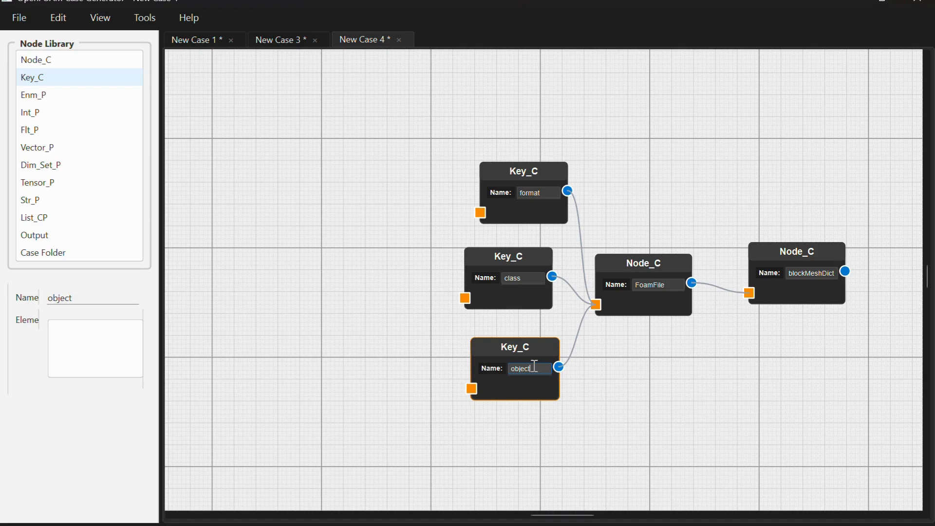
- Add an Enm_P node left of the format key, connect it to that key and choose ascii as its value
left_click_drag(36, 96, 339, 151)
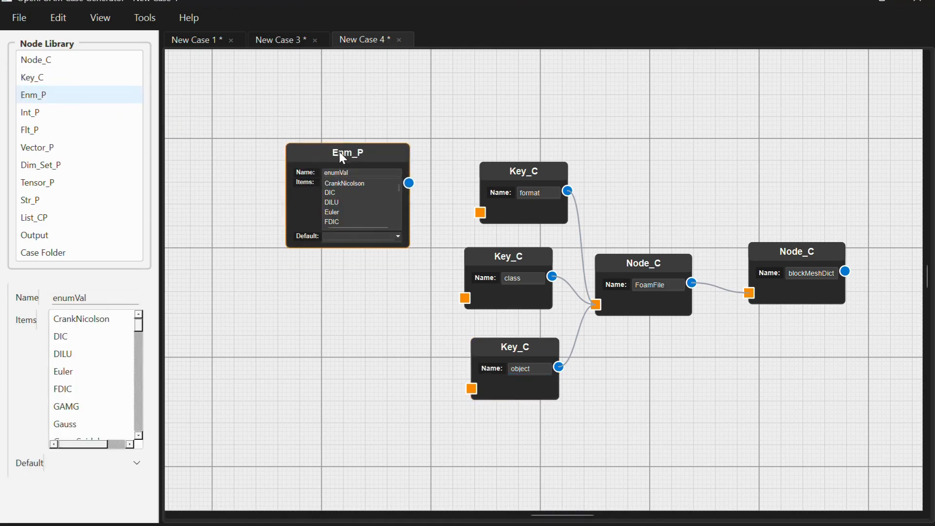
left_click_drag(409, 183, 480, 212)
left_click_drag(398, 189, 397, 194)
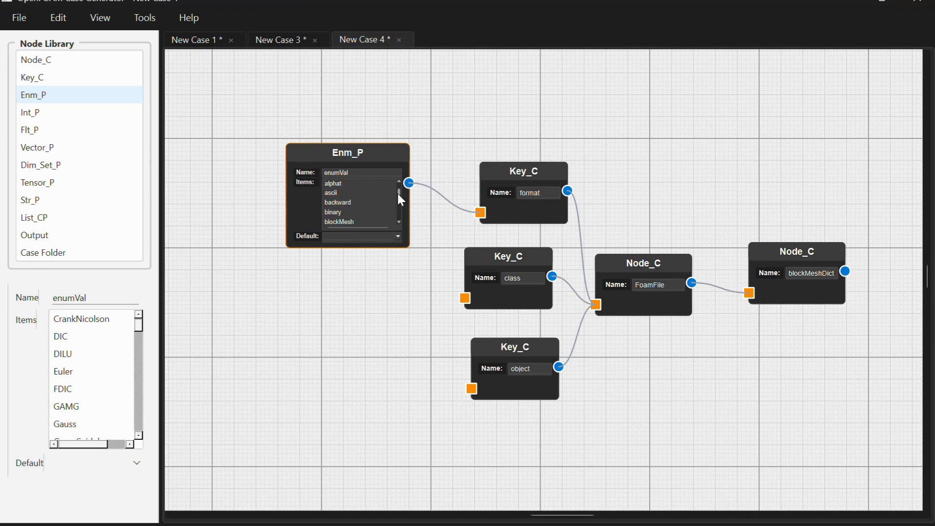
left_click(360, 193)
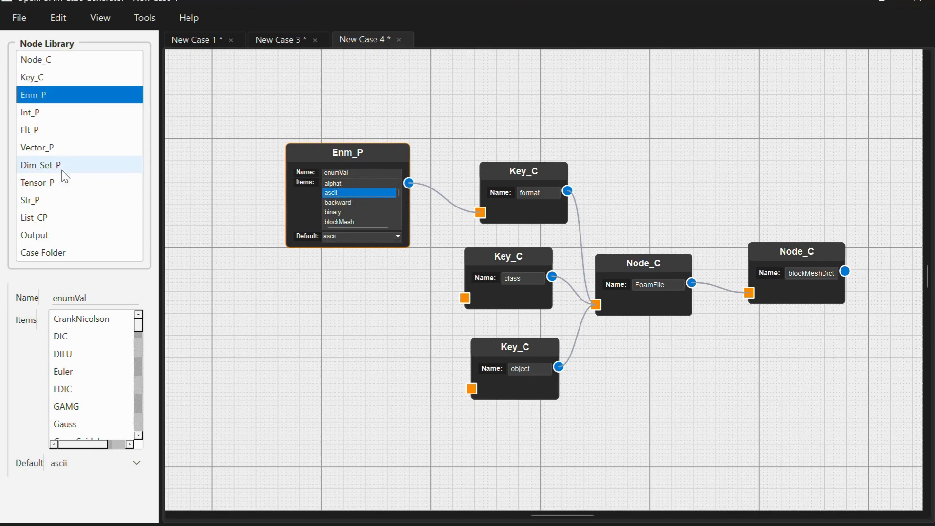
- Add a second Enm_P node below the first, connect it to the class key and choose dictionary as its value
left_click(62, 95)
left_click(291, 266)
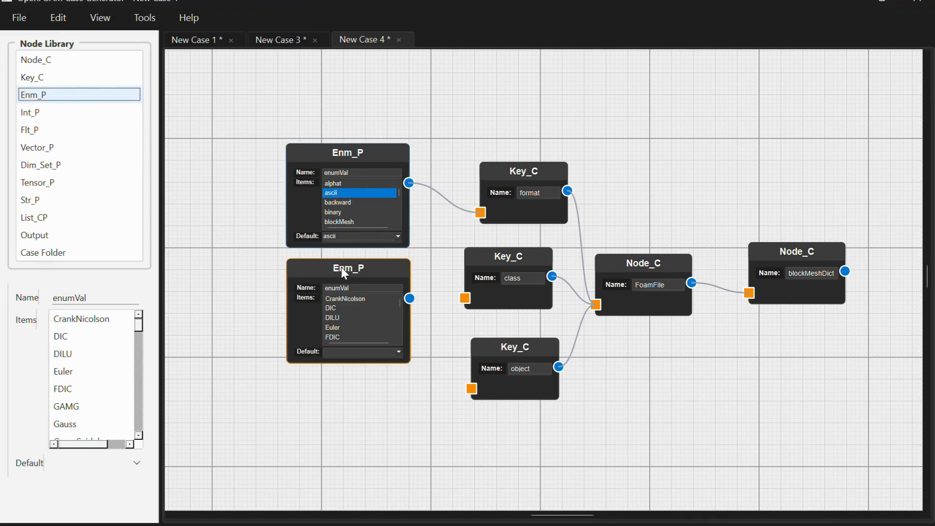
left_click_drag(417, 305, 465, 298)
scroll(113, 371, "down", 1)
scroll(113, 371, "down", 12)
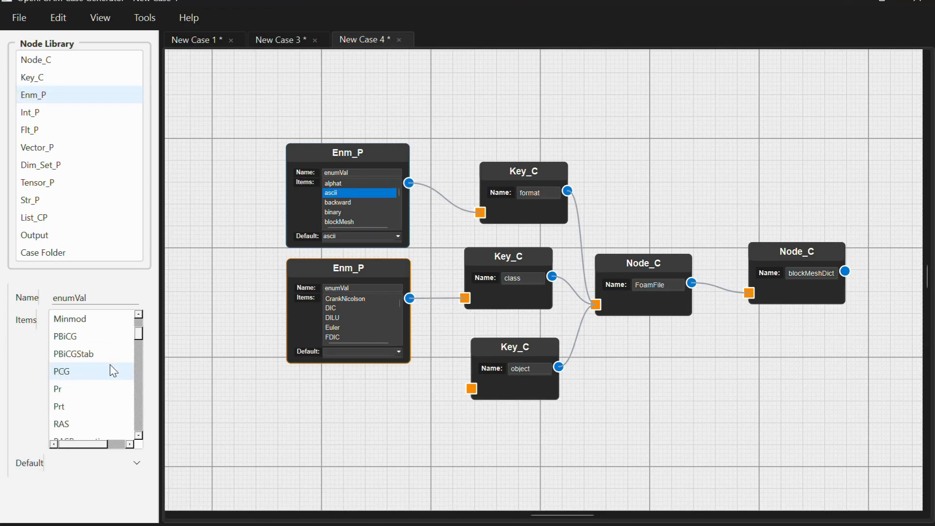
scroll(113, 371, "up", 3)
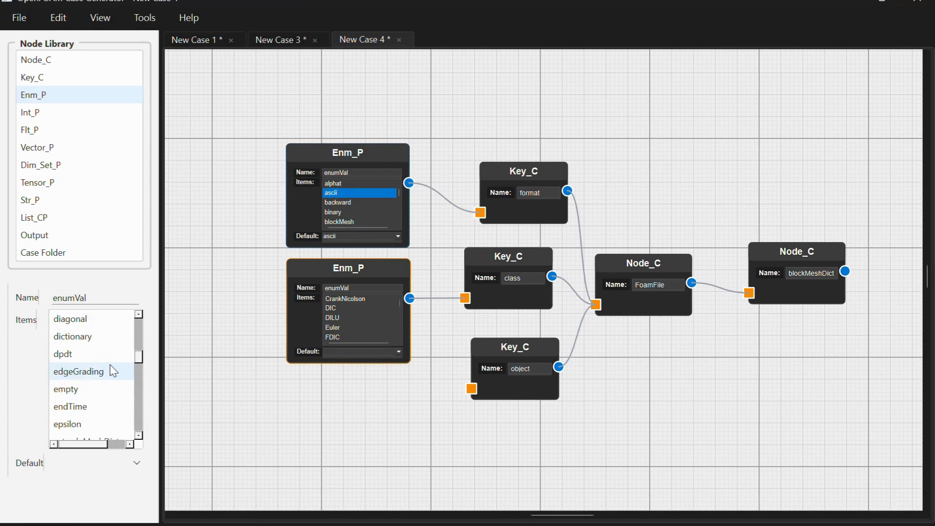
left_click(100, 346)
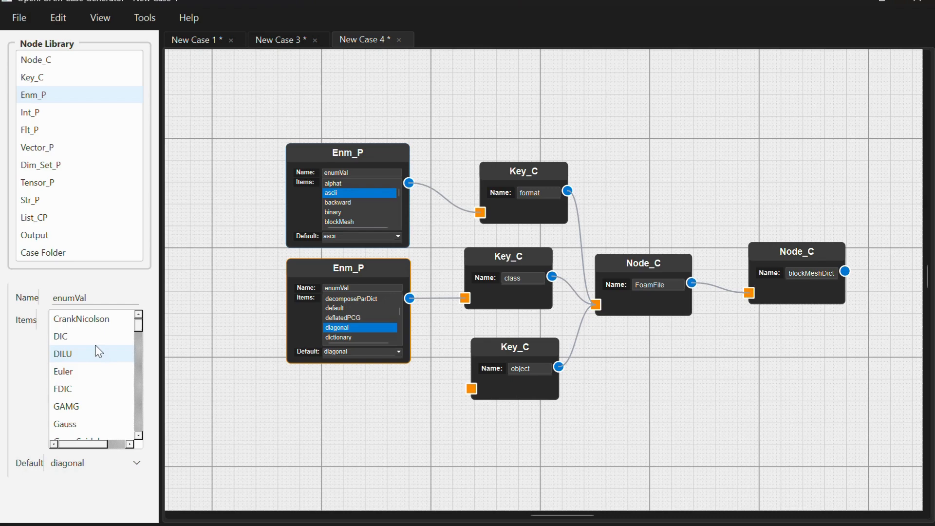
left_click(328, 335, "ctrl")
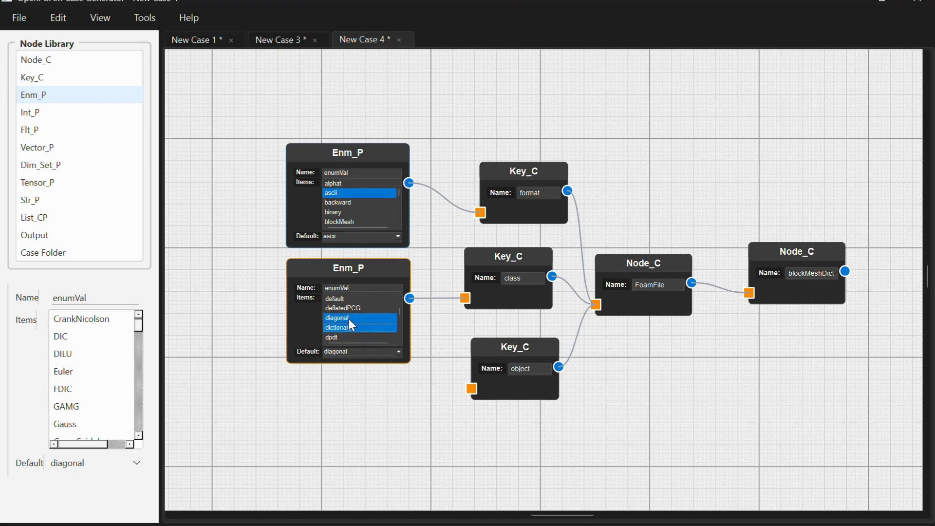
left_click(349, 319, "ctrl")
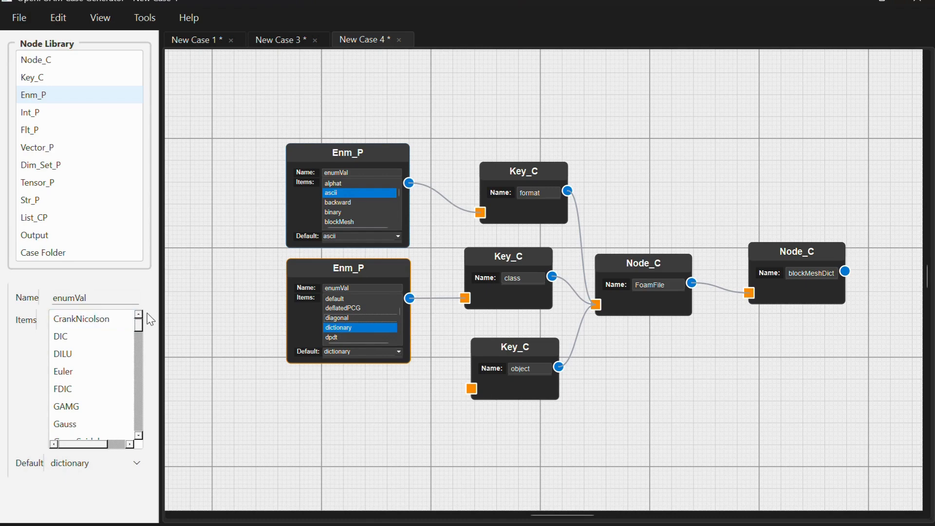
- Add a third Enm_P node below the others, connect it to the object key and choose blockMeshDict as its value
left_click(78, 100)
left_click_drag(78, 100, 259, 369)
left_click_drag(381, 405, 467, 394)
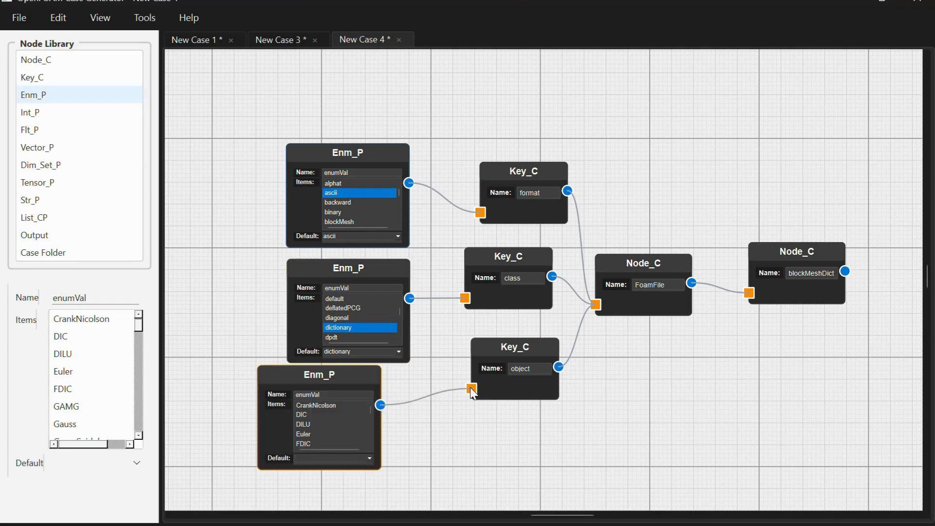
scroll(95, 398, "down", 1)
scroll(96, 399, "down", 6)
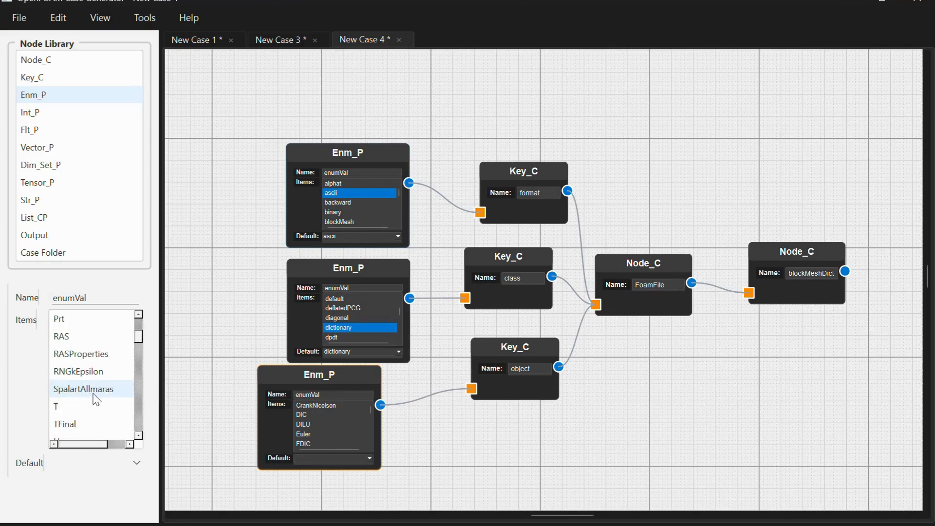
scroll(96, 398, "up", 7)
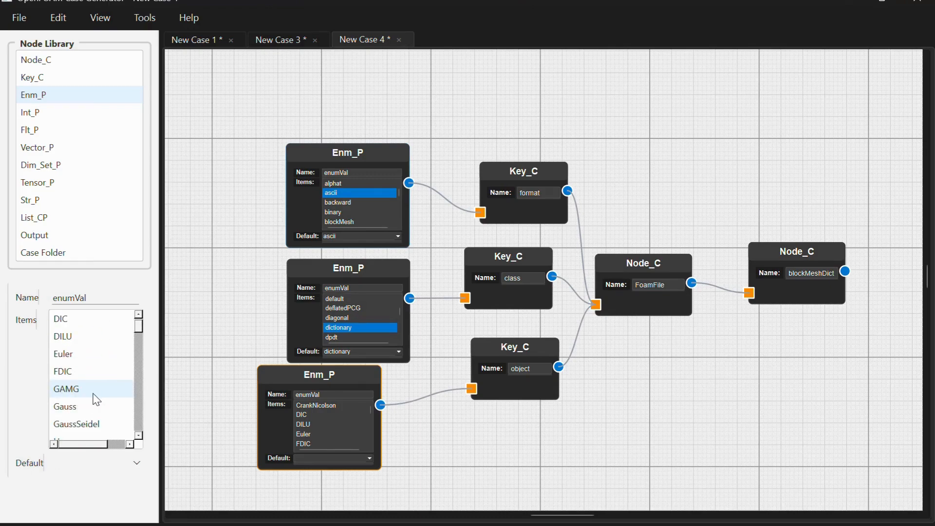
scroll(96, 398, "down", 7)
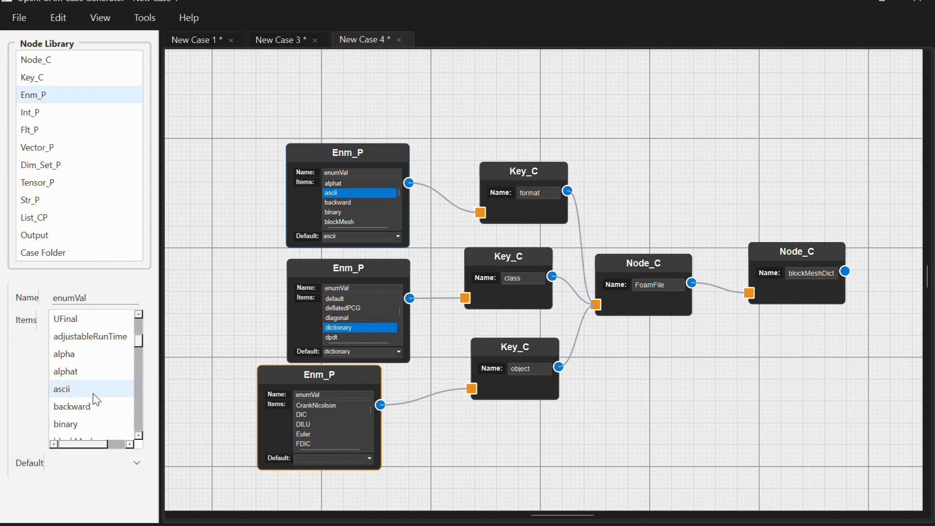
scroll(96, 398, "down", 3)
scroll(96, 399, "down", 3)
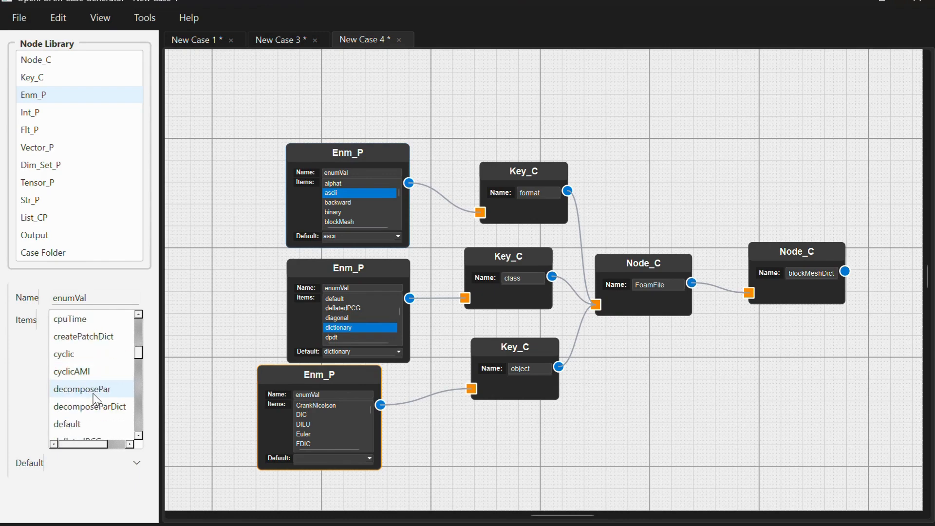
scroll(96, 400, "down", 4)
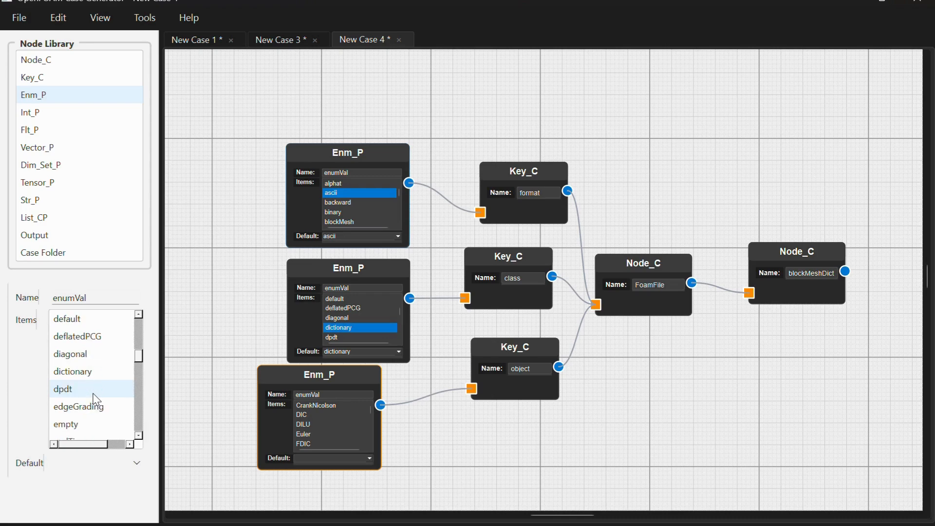
scroll(96, 399, "down", 2)
scroll(96, 400, "up", 10)
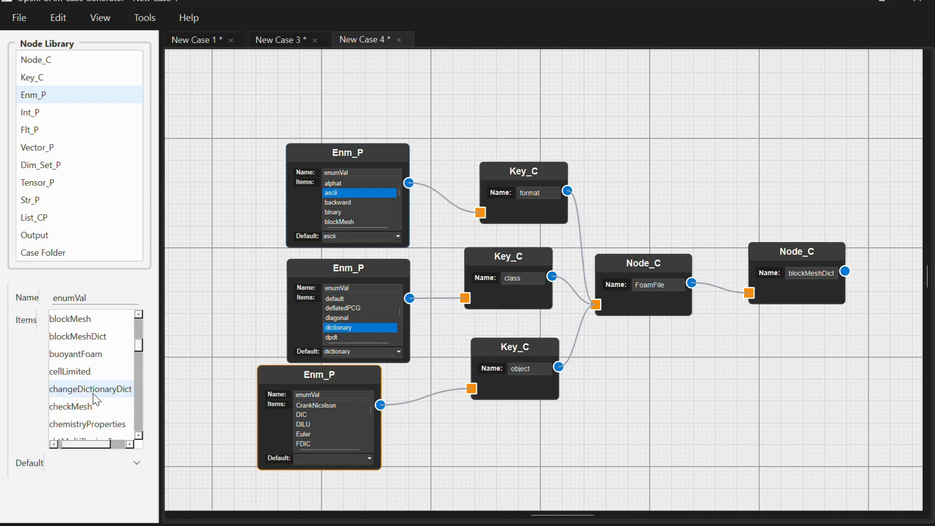
scroll(96, 399, "up", 1)
left_click(100, 354)
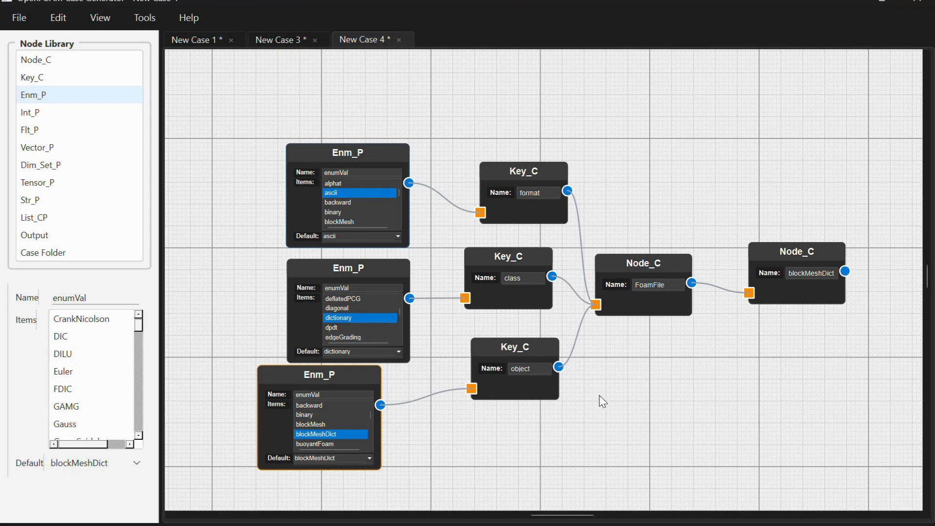
left_click(694, 413)
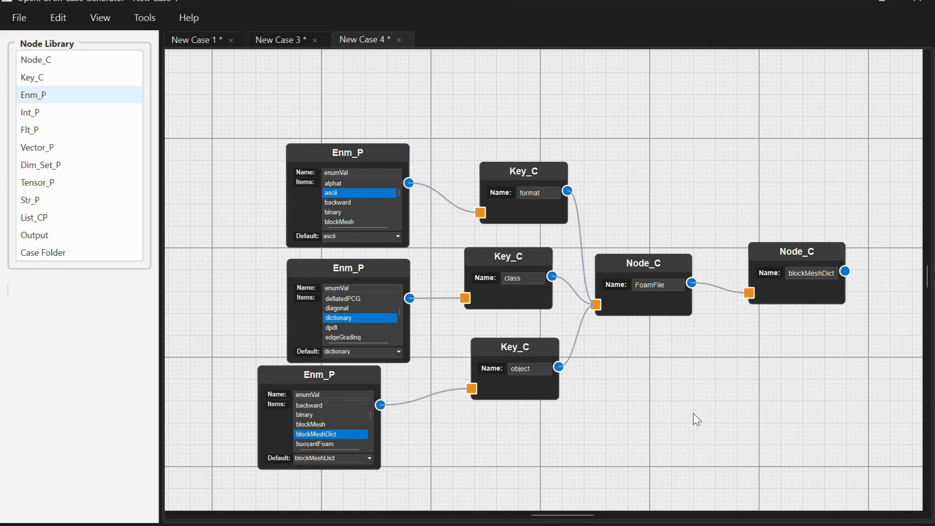
- Add a Flt_P node in the empty canvas area below the three Enm_P nodes
scroll(693, 413, "down", 1)
scroll(694, 413, "down", 3)
scroll(696, 419, "up", 4)
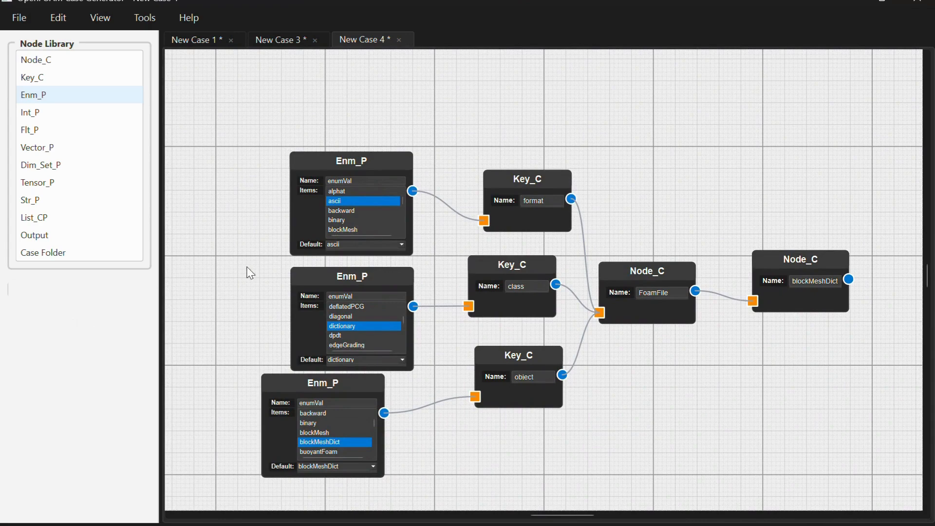
scroll(637, 382, "down", 1)
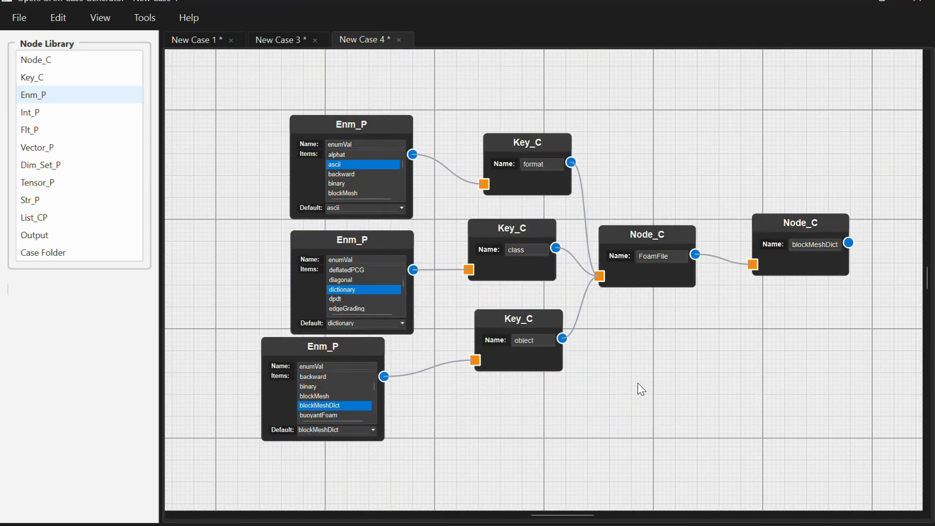
scroll(638, 382, "down", 3)
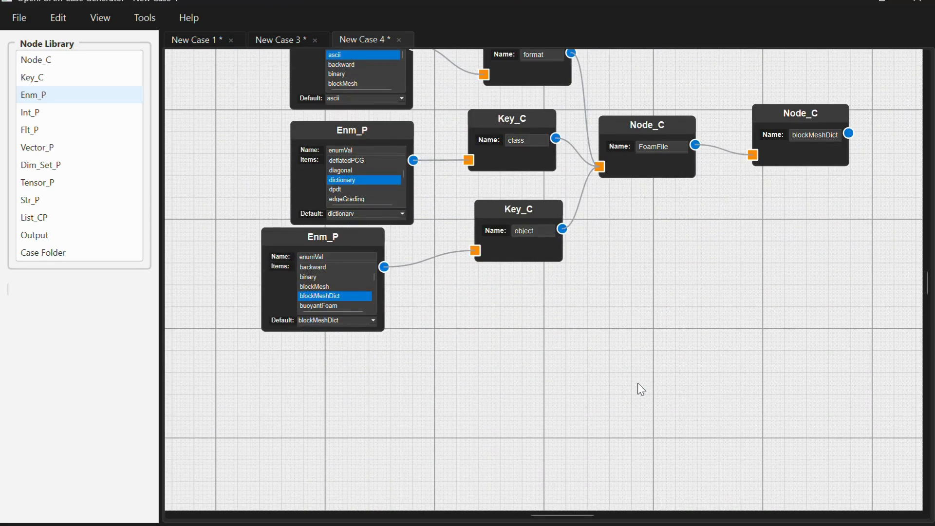
scroll(638, 383, "down", 2)
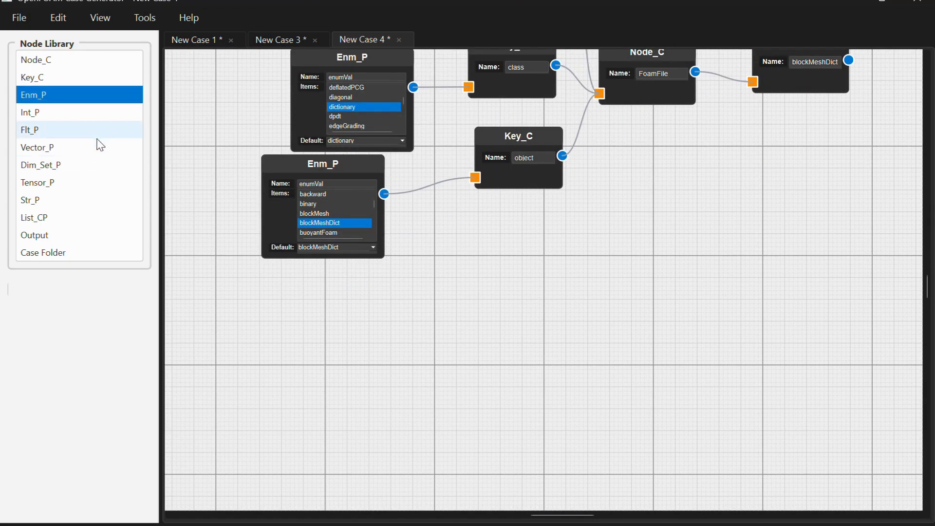
left_click_drag(84, 129, 286, 312)
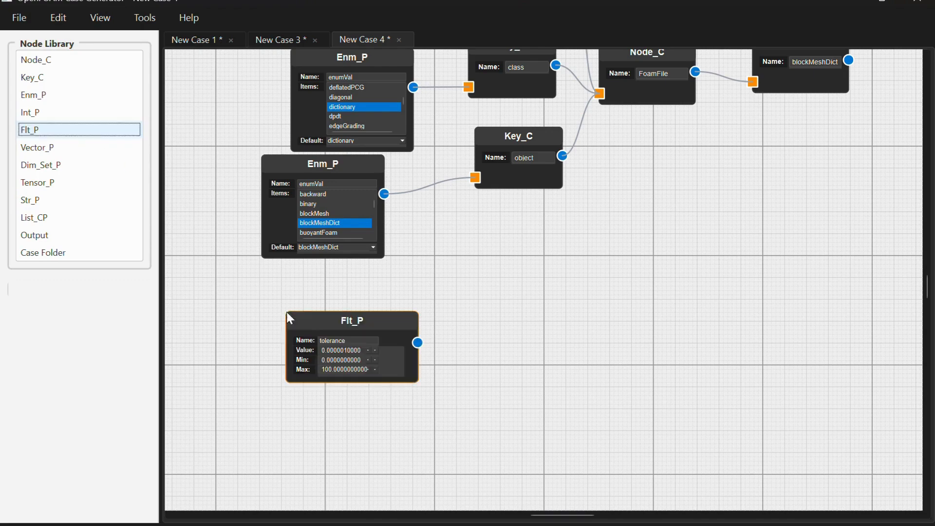
- Name the new Flt_P node converttoMeter and set its value to 0.1
double_click(341, 340)
key("BackSpace")
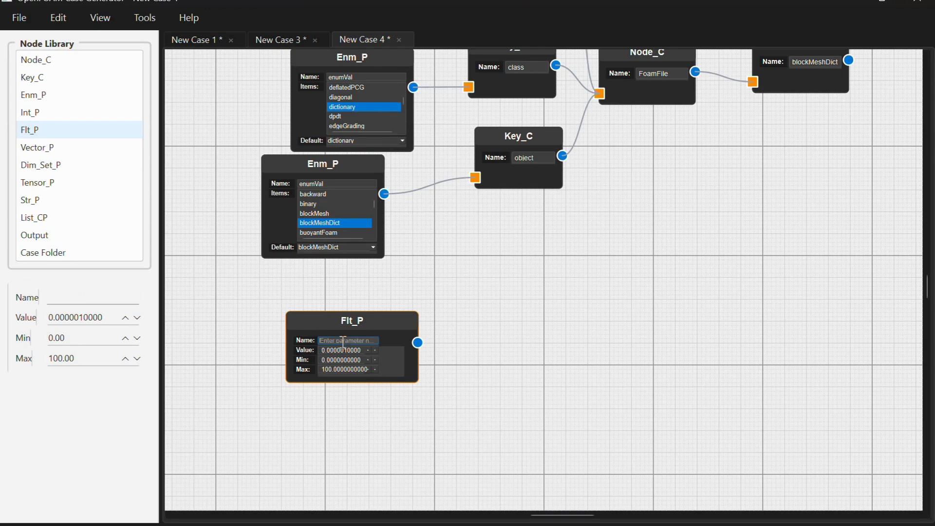
type("col")
type("ve")
type("rttoMeter")
left_click_drag(362, 349, 331, 350)
key("BackSpace")
type("1")
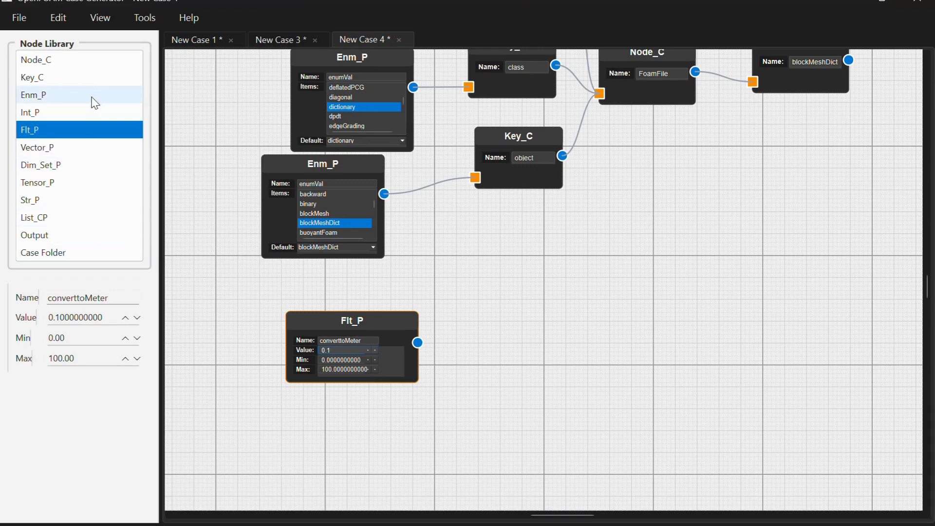
- Add a Key_C node to the right of the Flt_P node and name it converttoMeter
left_click_drag(95, 79, 473, 305)
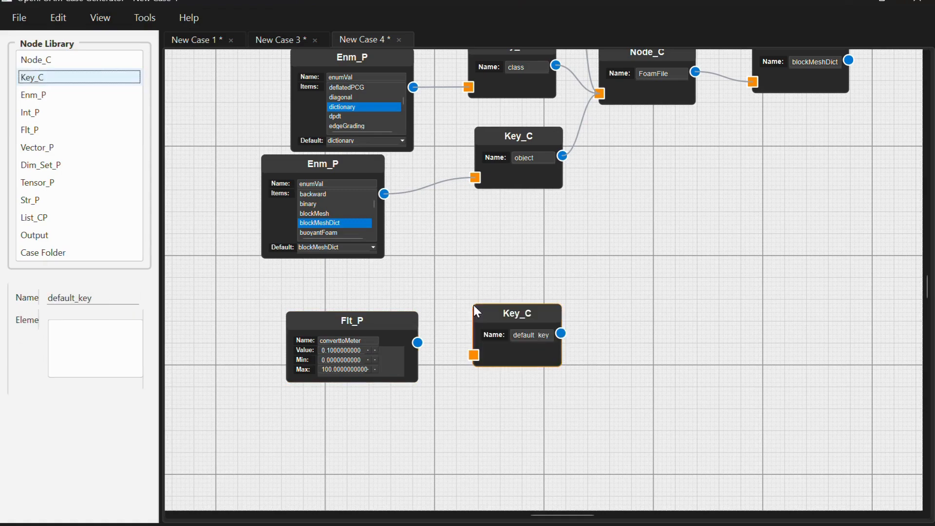
double_click(527, 336)
type("d")
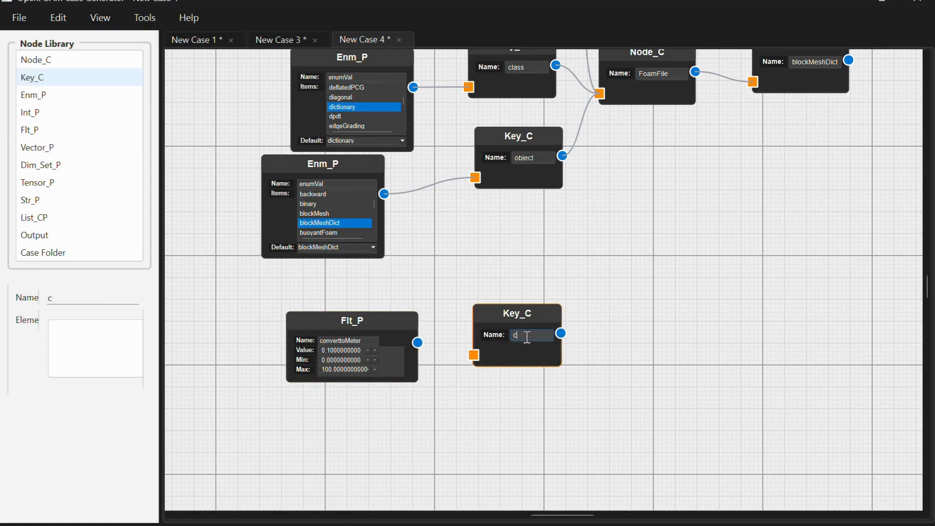
type("onvertt")
type("oMeter")
- Correct the names of the Flt_P node and its key to convertToMeter and connect the Flt_P node to the key
left_click(344, 341)
key("BackSpace")
type("T")
left_click(527, 335)
key("BackSpace")
type("T")
left_click_drag(462, 354, 473, 355)
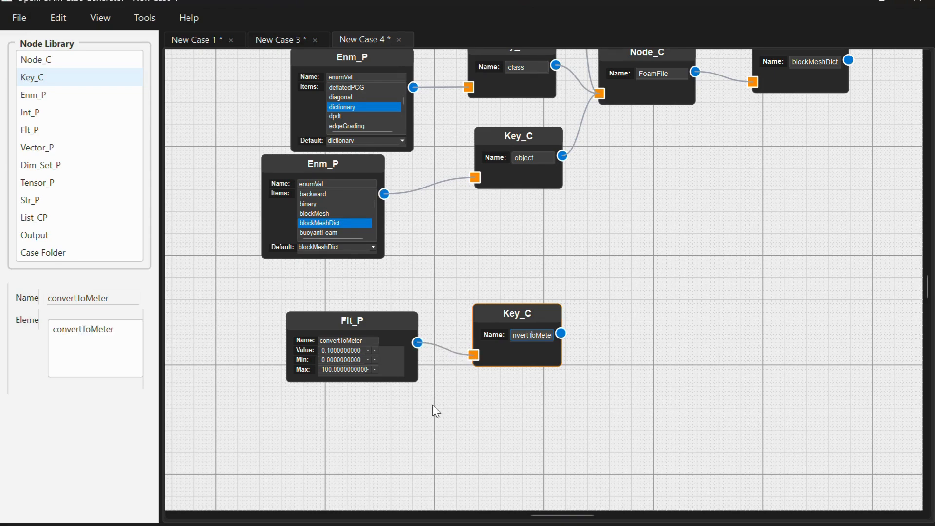
- Add a List_CP node below the Flt_P node and replace its default elements with a 0 0 0 row
scroll(432, 405, "down", 1)
scroll(437, 412, "down", 5)
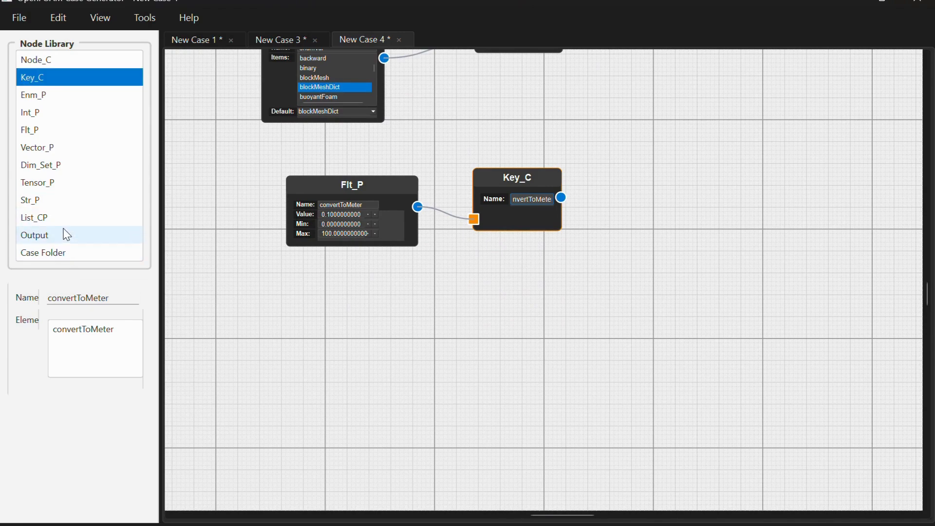
left_click_drag(70, 221, 327, 317)
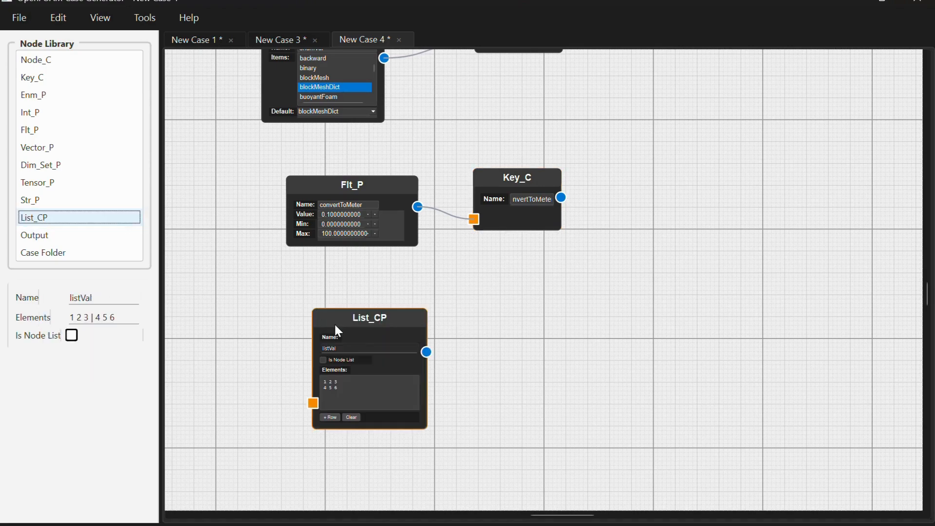
left_click(347, 416)
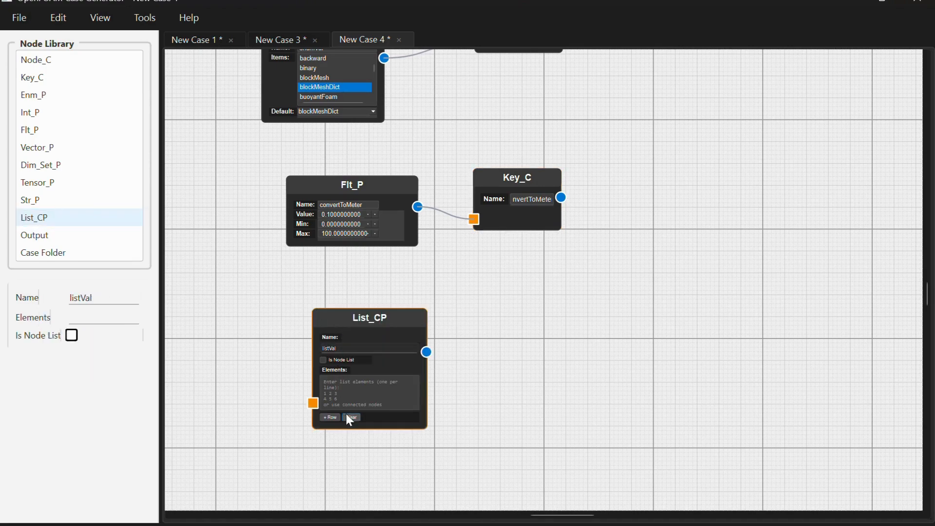
left_click(338, 418)
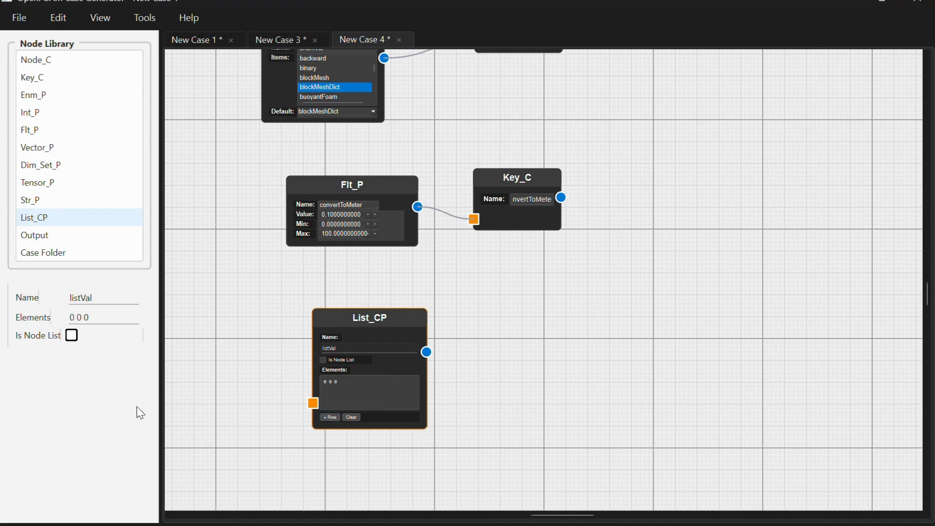
- Add a second List_CP node overlapping the first and replace its elements with 1 0 0
left_click_drag(46, 215, 319, 353)
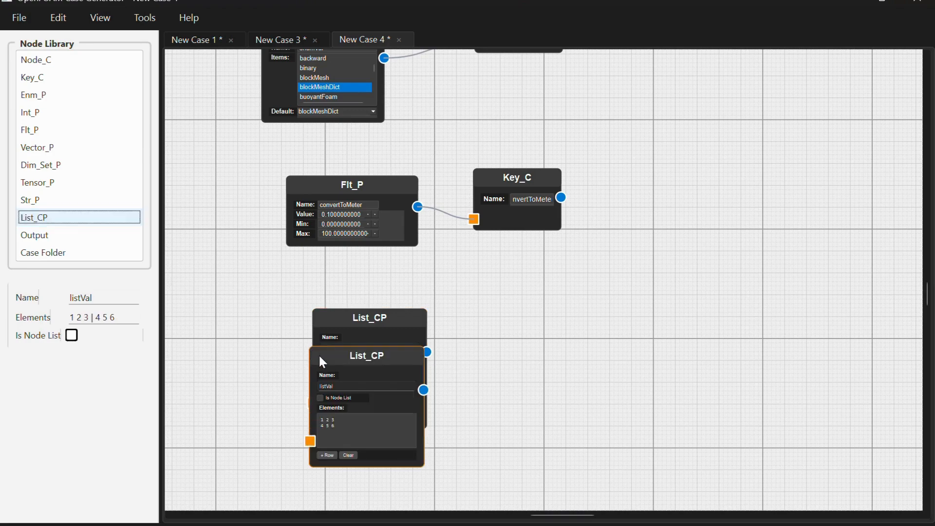
left_click(349, 455)
left_click(344, 432)
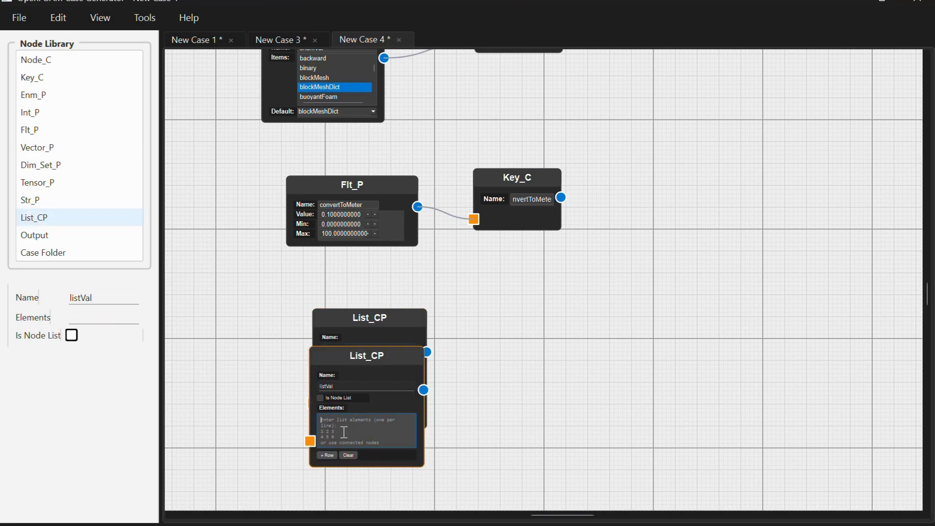
type("1 00")
key("BackSpace")
type("0")
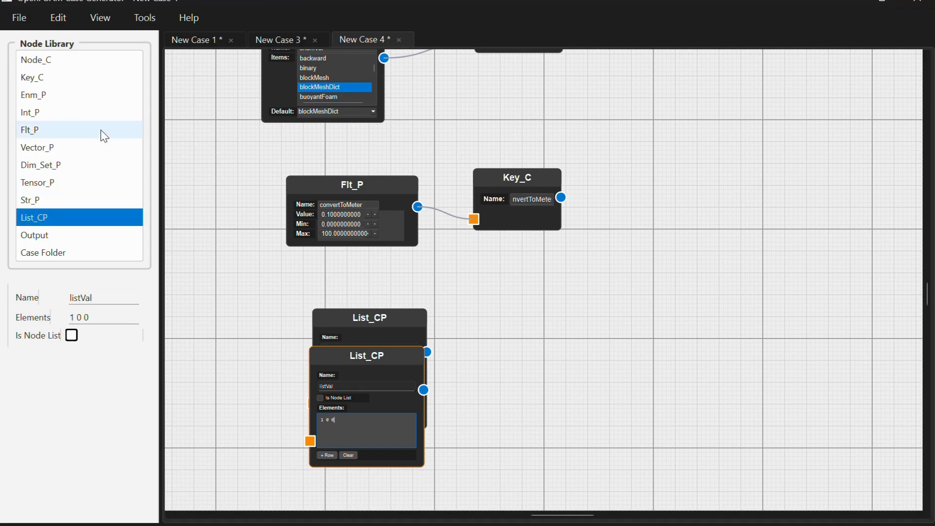
- Add an empty List_CP node named vertices to the right and connect both coordinate lists to its input
left_click_drag(93, 217, 494, 345)
left_click(510, 375)
key("ctrl+a")
key("BackSpace")
type("vertices")
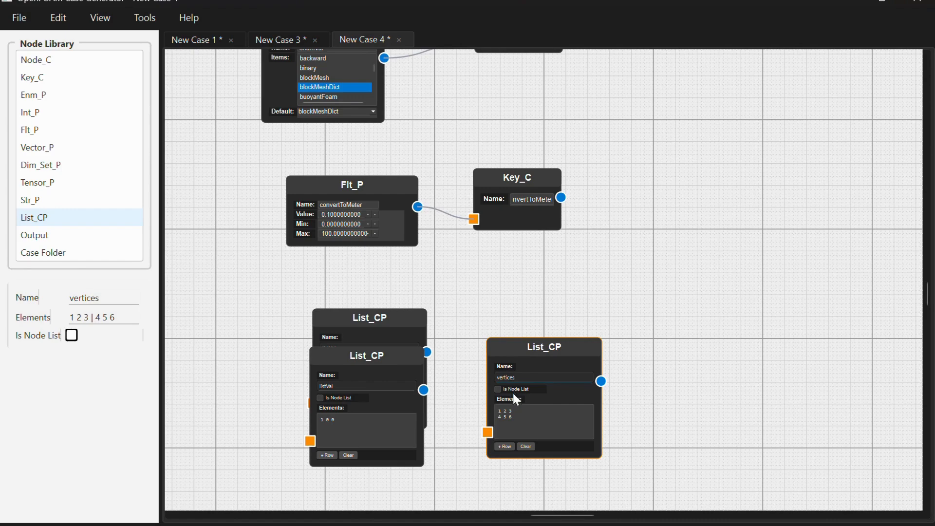
left_click(526, 446)
left_click_drag(427, 353, 488, 431)
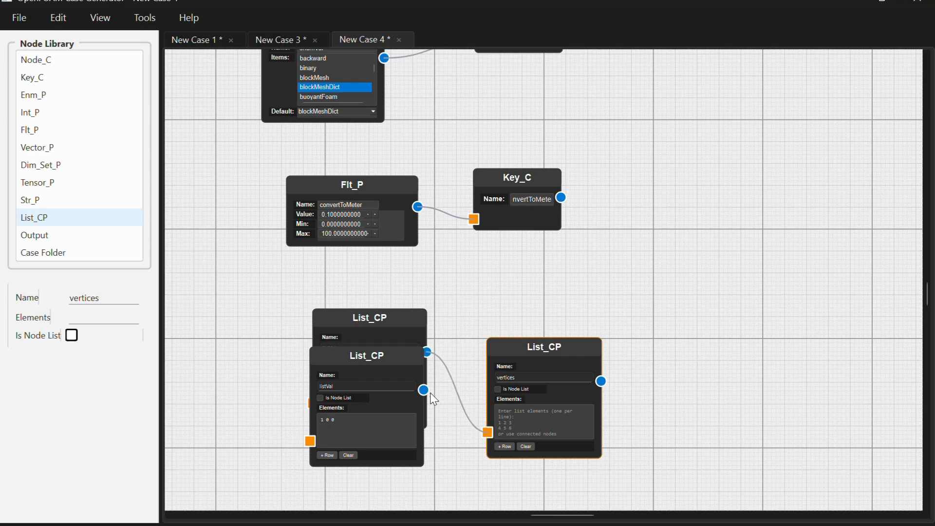
left_click_drag(424, 390, 488, 434)
- Add a Key_C node right of the vertices list, connected to that list, and name it vertices
left_click_drag(63, 81, 630, 351)
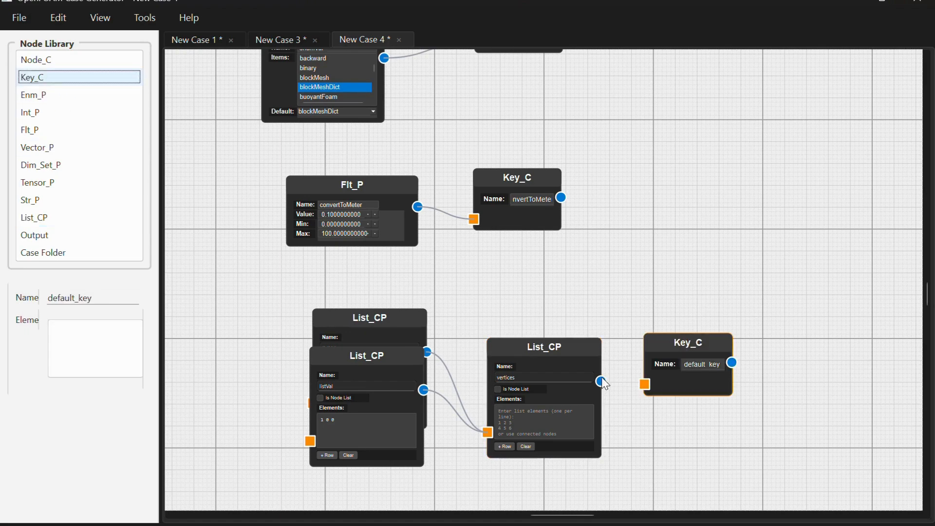
double_click(708, 364)
type("vertices")
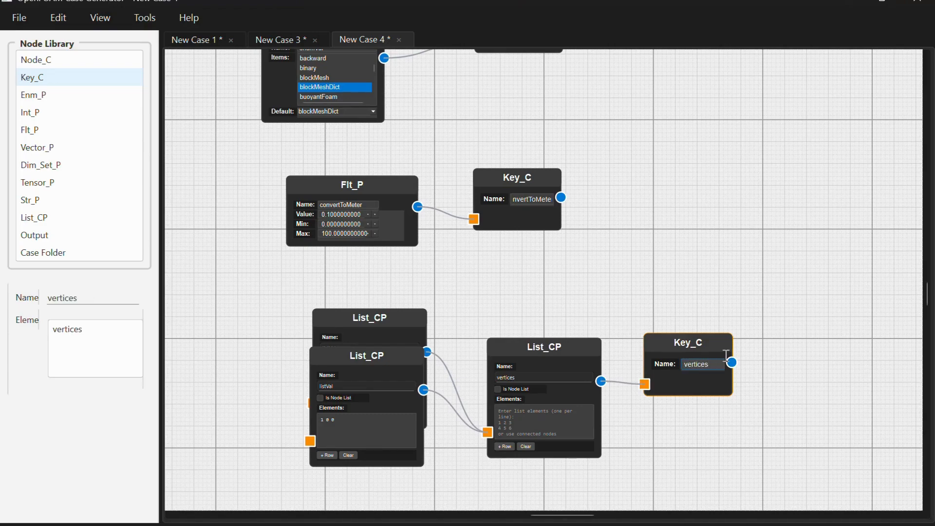
- Add a Key_C node in the empty canvas area below the vertices key and name it blocks
scroll(814, 437, "down", 5)
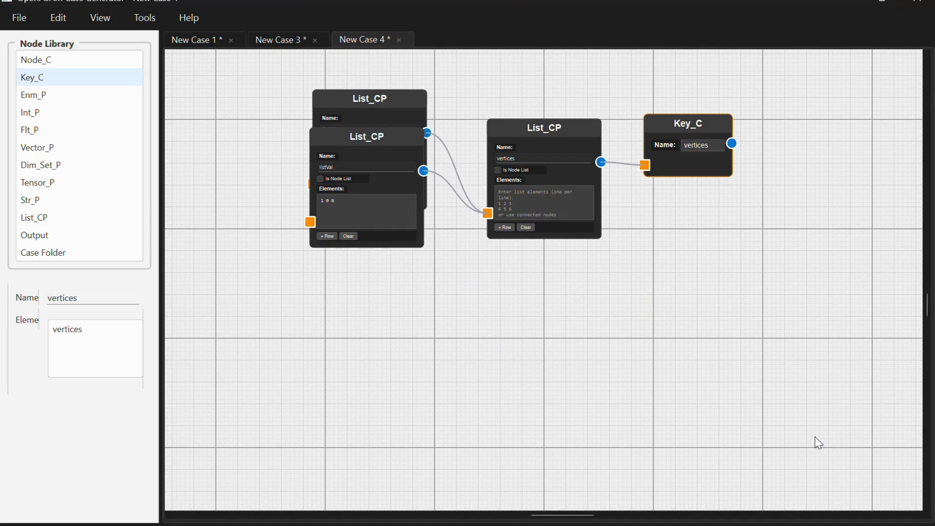
scroll(777, 438, "down", 1)
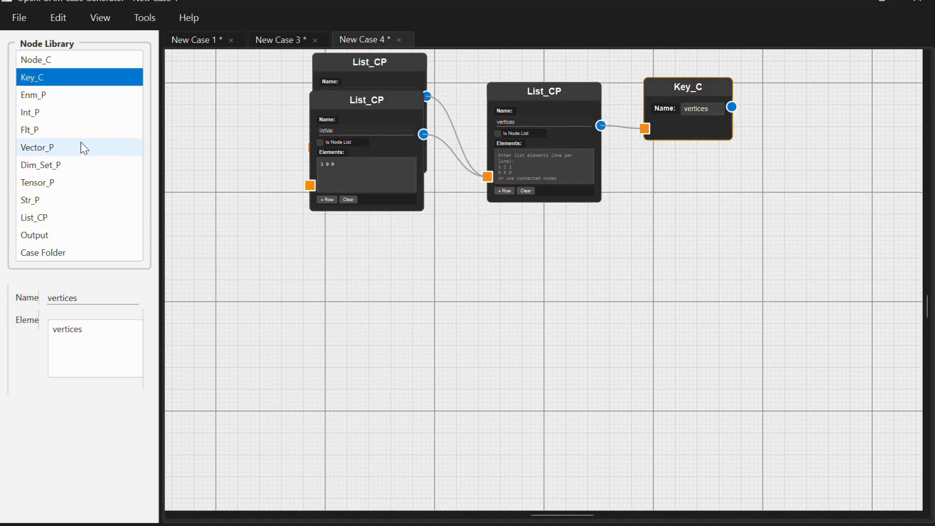
left_click_drag(91, 81, 786, 337)
double_click(833, 361)
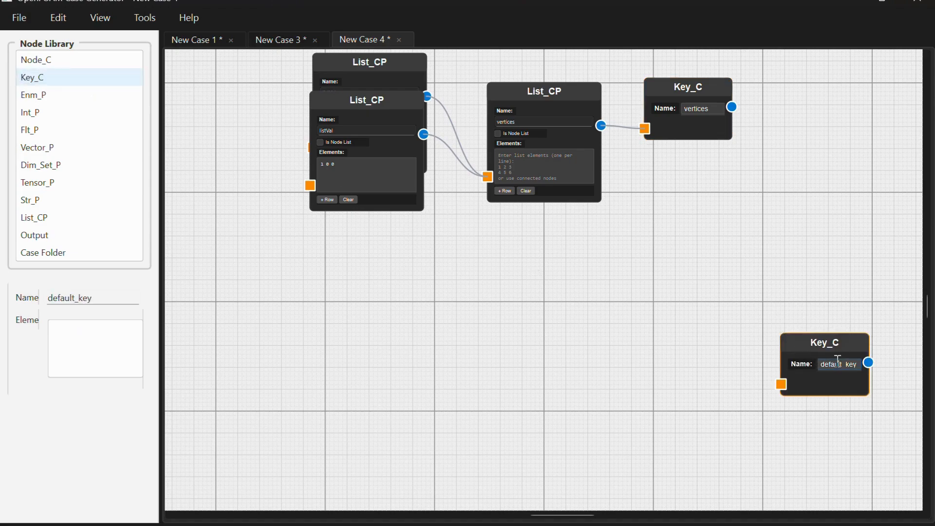
type("blocks")
left_click(87, 78)
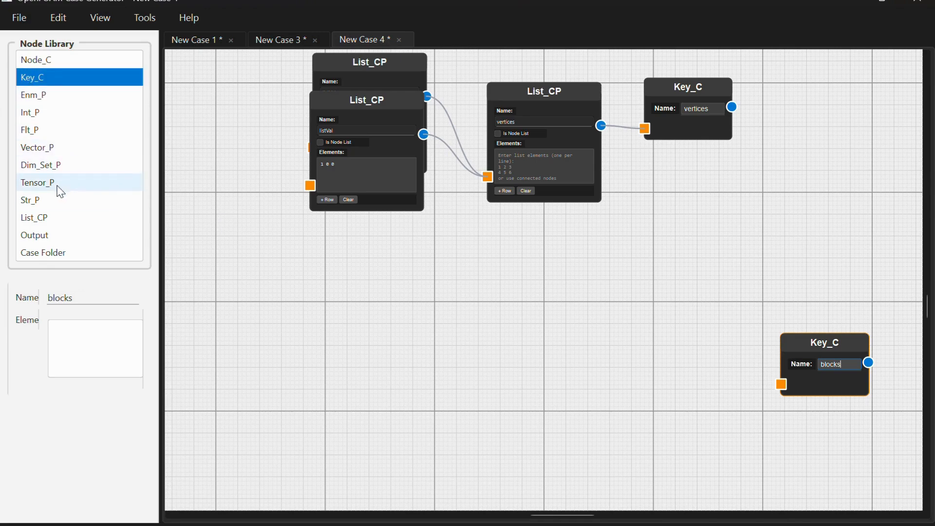
- Add a List_CP node connected to the blocks key, name it blocks and clear its default elements
left_click_drag(50, 223, 500, 263)
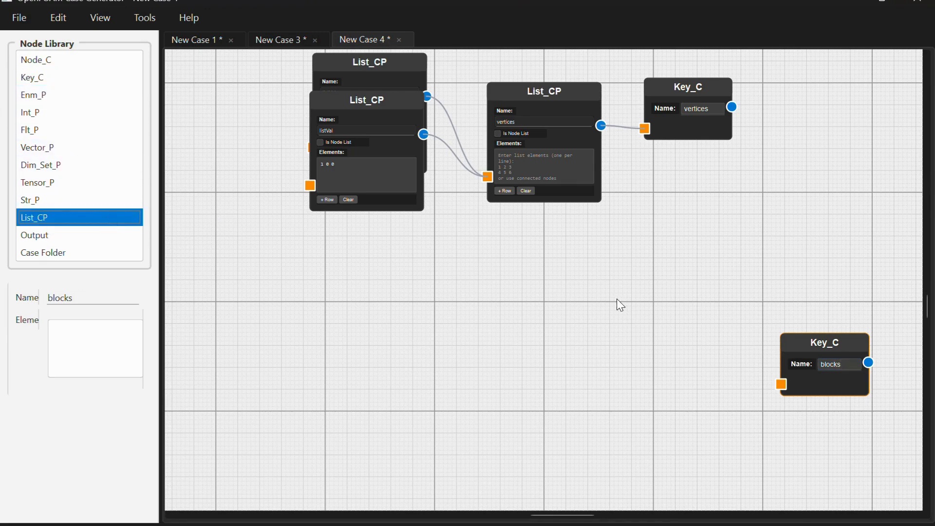
left_click_drag(617, 299, 618, 300)
left_click_drag(727, 343, 734, 344)
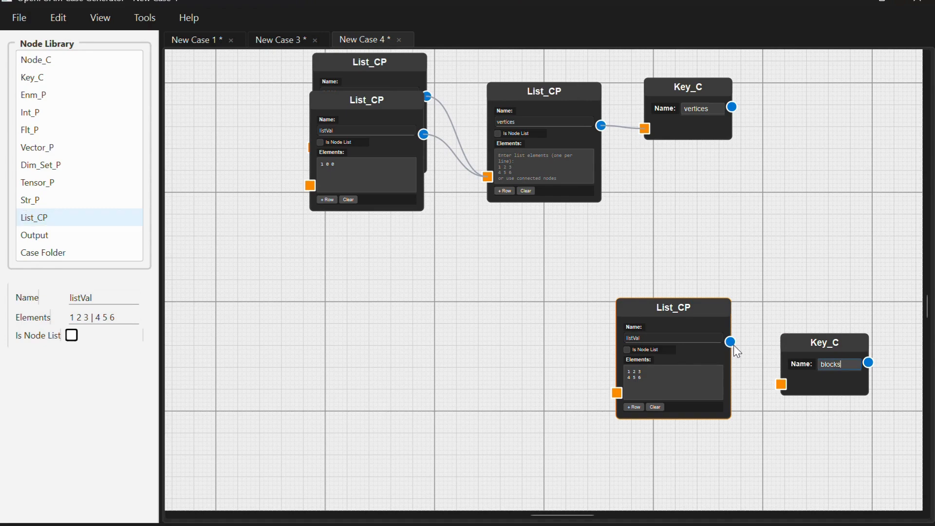
left_click_drag(781, 384, 781, 385)
left_click(654, 337)
key("ctrl+a")
key("BackSpace")
type("blocks")
left_click(651, 406)
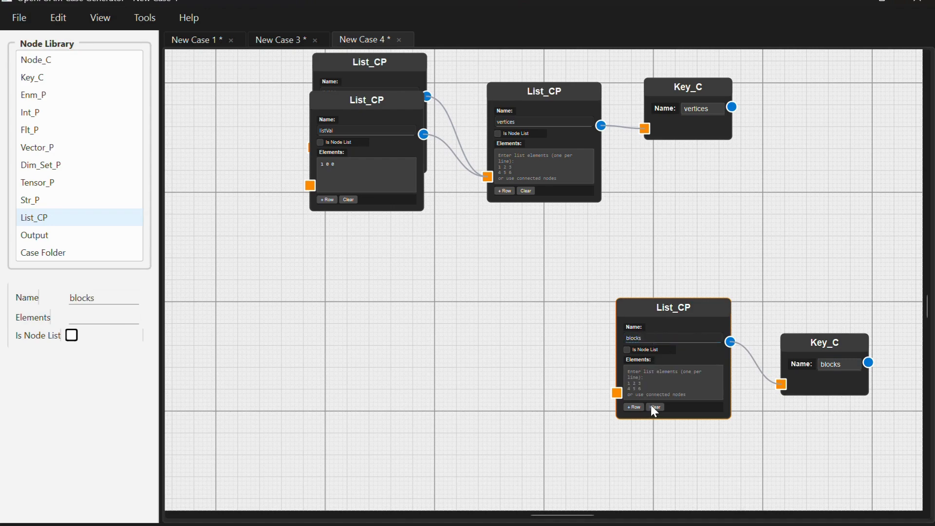
- Add an Enm_P node left of the blocks list, connect it to that list and choose hex as its value
left_click_drag(52, 95, 422, 277)
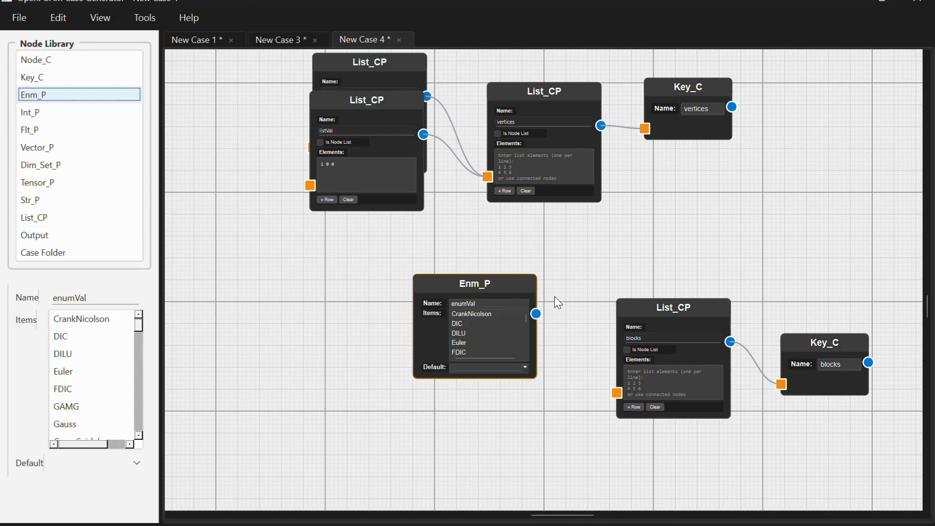
left_click_drag(536, 314, 617, 392)
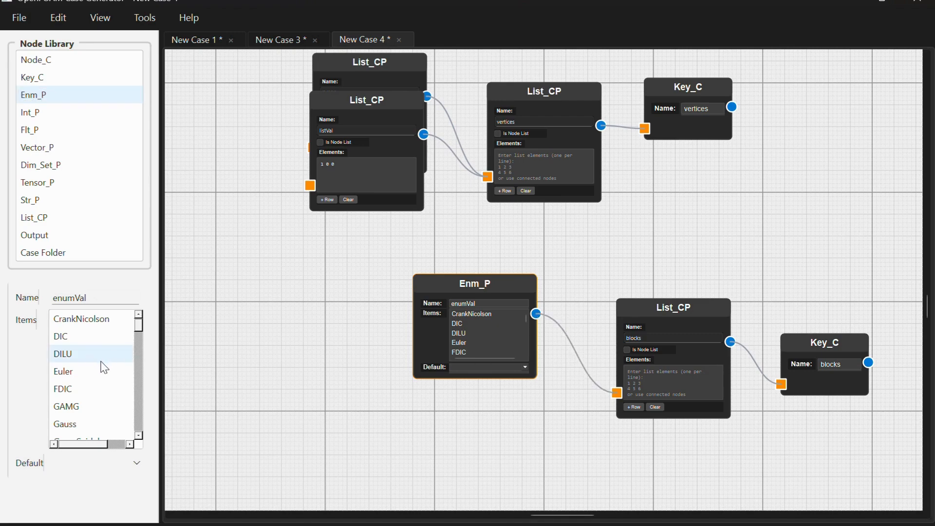
left_click_drag(138, 333, 136, 372)
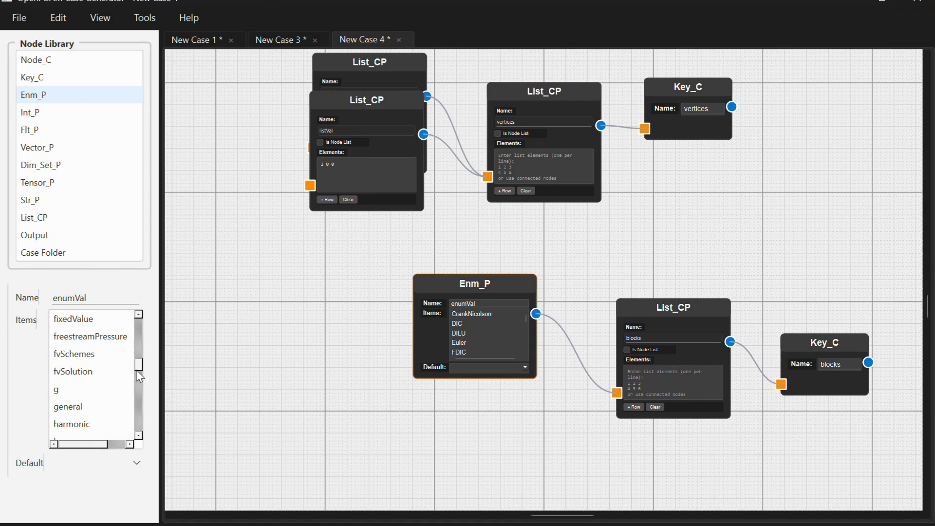
scroll(92, 361, "down", 2)
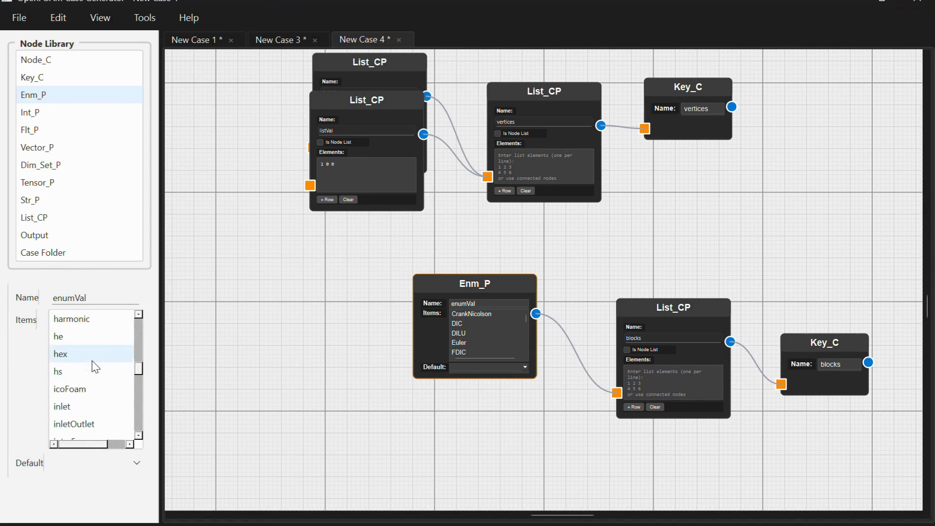
left_click(92, 362)
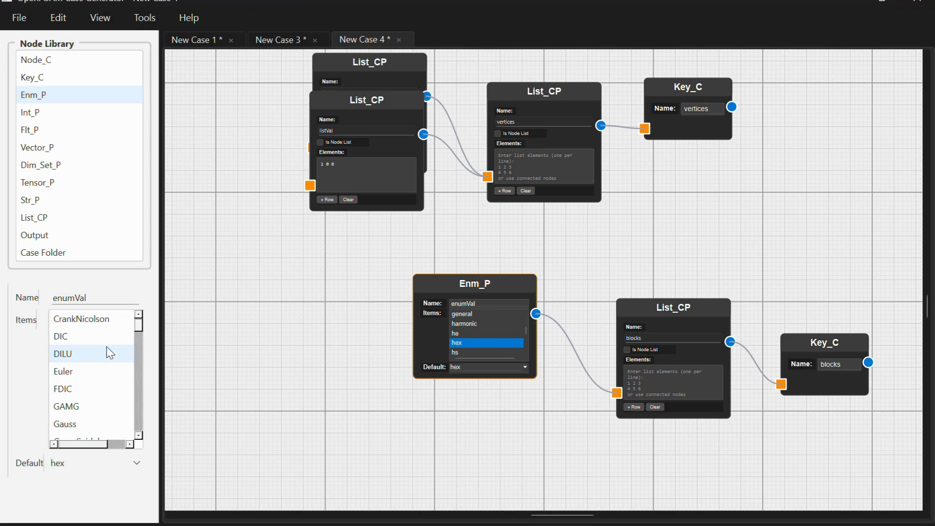
- Add a List_CP node below the hex Enm_P, connect it to the blocks list and set its elements to 0 1 2 3 4 5 6 7
left_click(76, 219)
left_click_drag(75, 219, 463, 382)
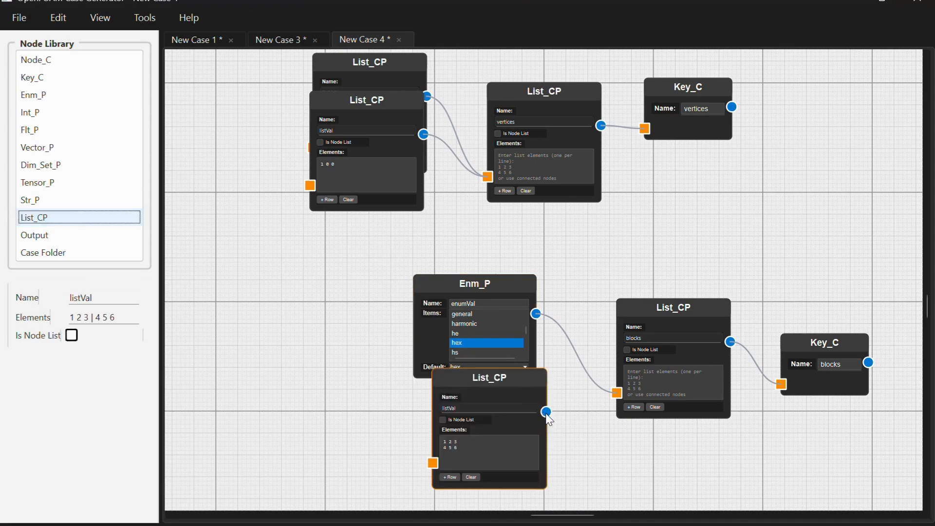
left_click_drag(546, 412, 617, 393)
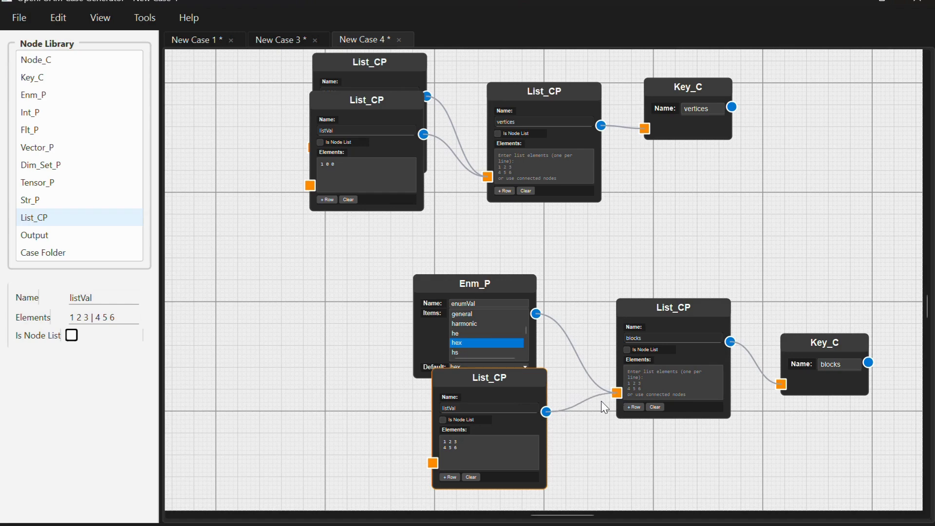
left_click(472, 477)
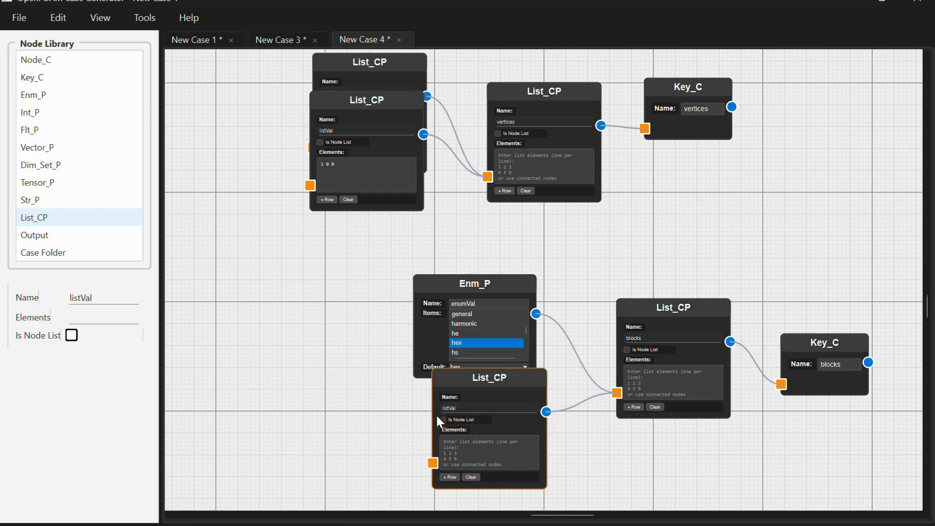
left_click(451, 443)
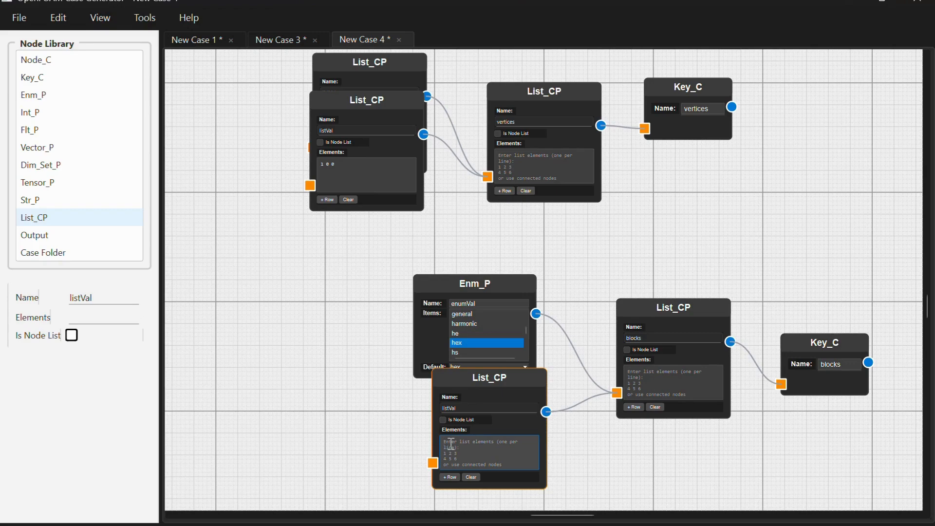
type("0 1 2 3 4 5 6 7")
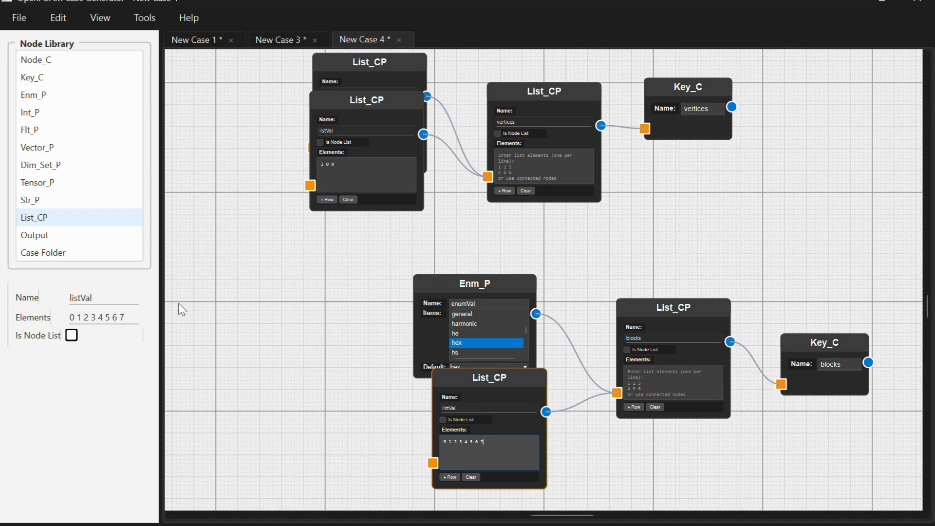
- Add another List_CP node below the block's vertex index list and set its elements to 20 20 1
left_click(106, 223)
left_click_drag(106, 223, 430, 426)
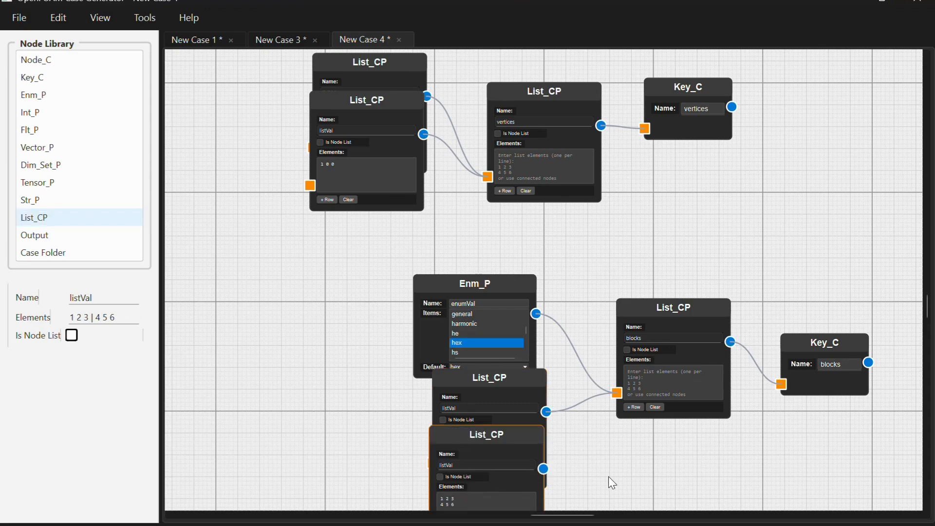
scroll(609, 480, "down", 3)
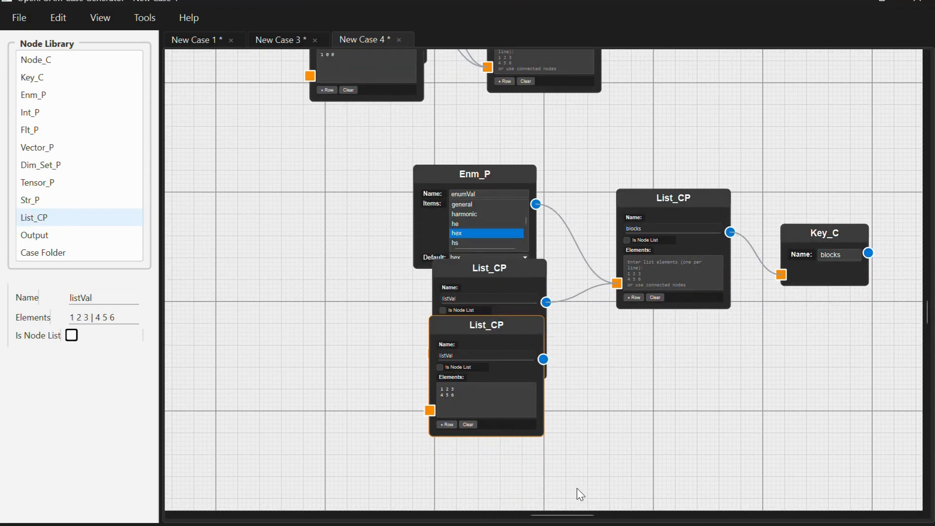
left_click(466, 424)
left_click(449, 389)
type("20 20")
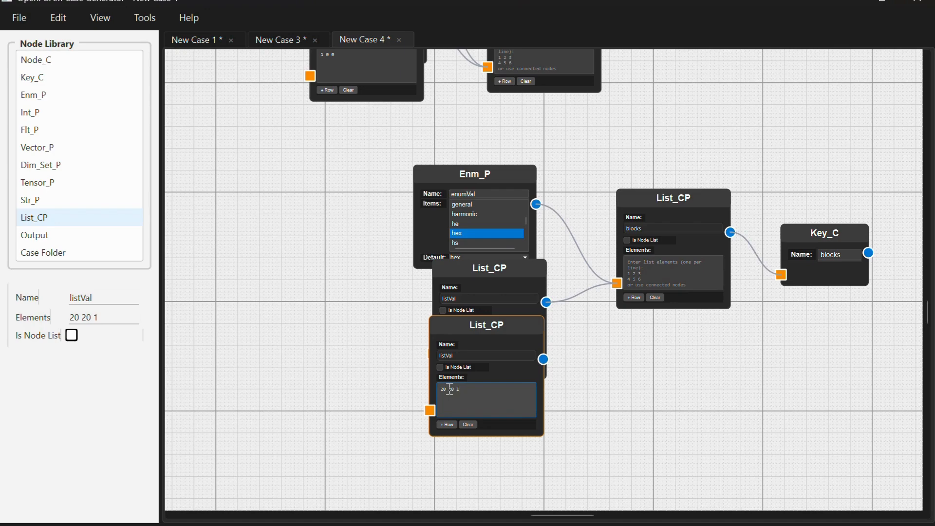
- Add an Enm_P node below the 20 20 1 list, connect it to the blocks list and choose simpleGrading as its value
left_click(87, 225)
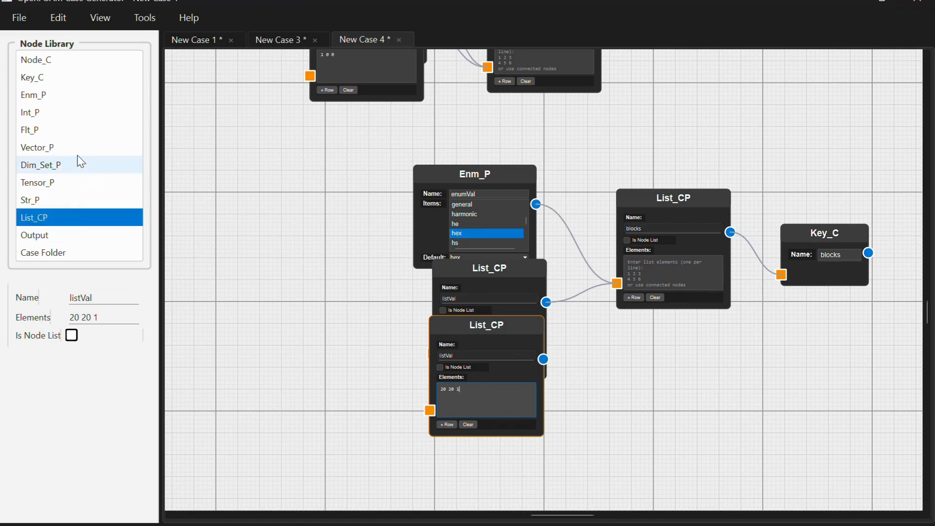
left_click_drag(84, 96, 429, 355)
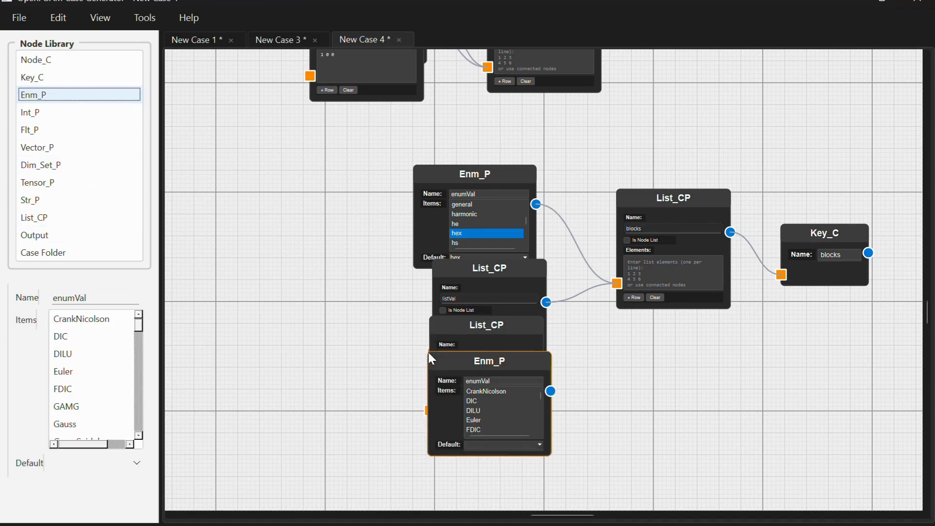
left_click_drag(551, 392, 616, 284)
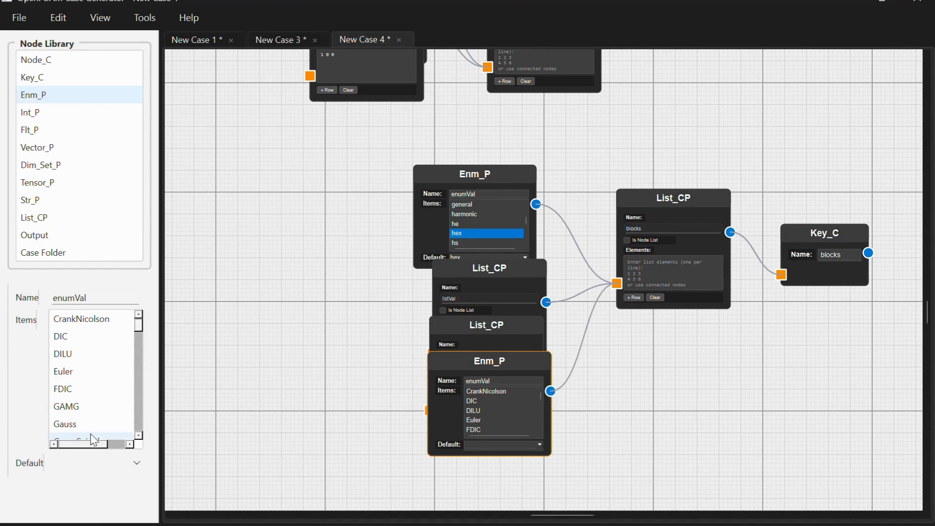
left_click_drag(140, 333, 149, 413)
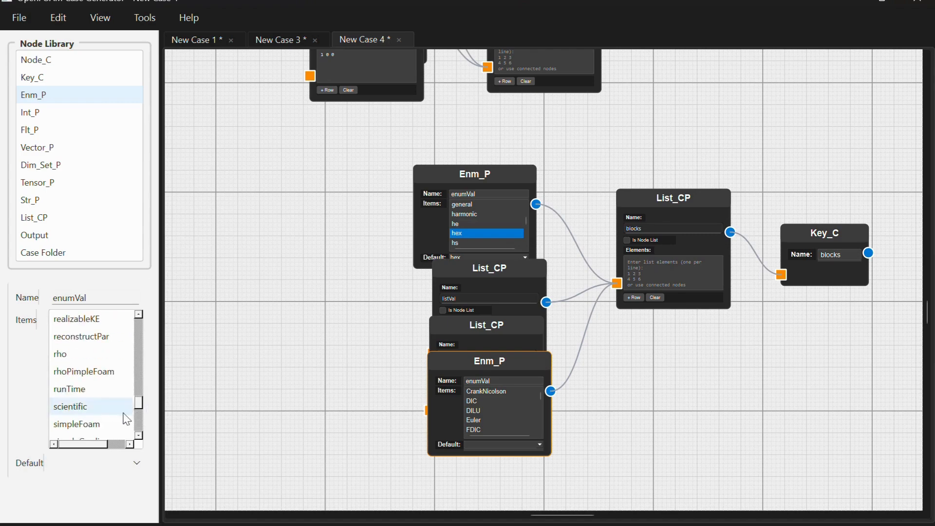
left_click(106, 425)
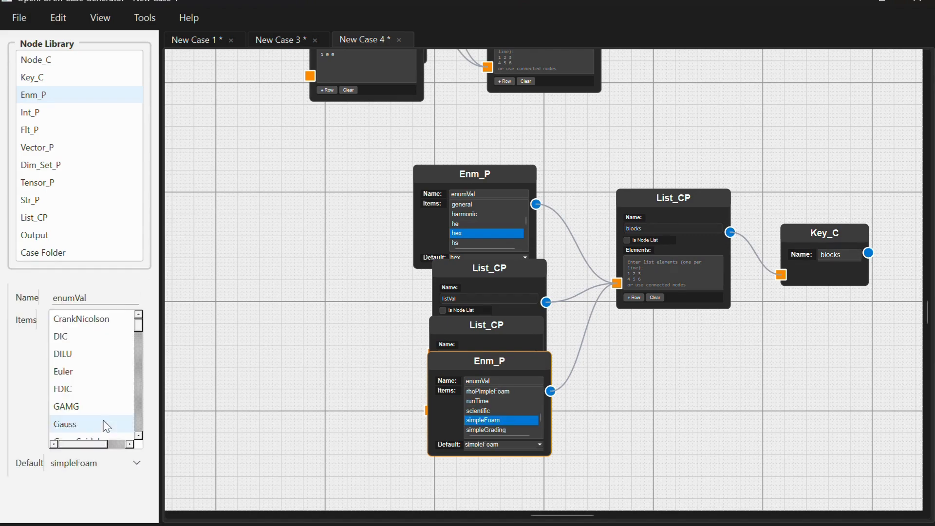
left_click(485, 422)
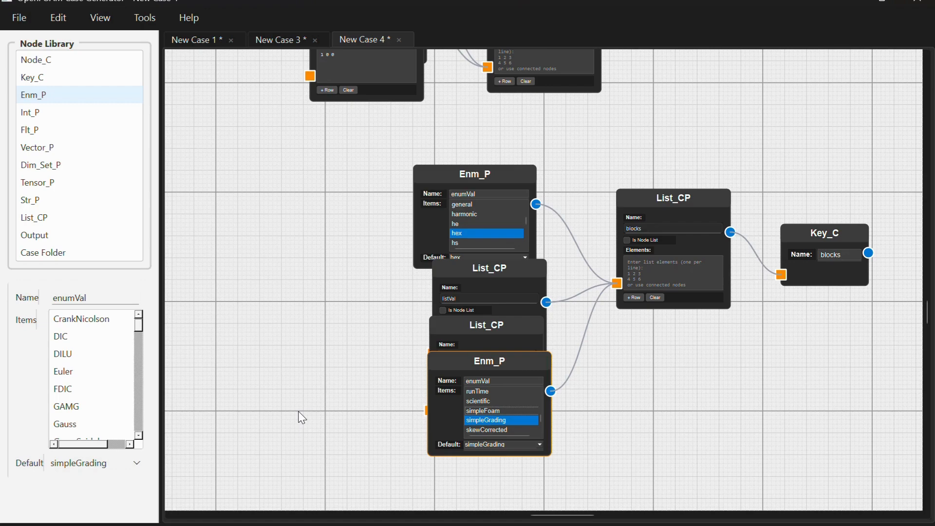
- Add a List_CP node below the simpleGrading Enm_P, set its elements to 1 1 1 and connect it to the blocks list
left_click(57, 220)
left_click_drag(57, 220, 407, 384)
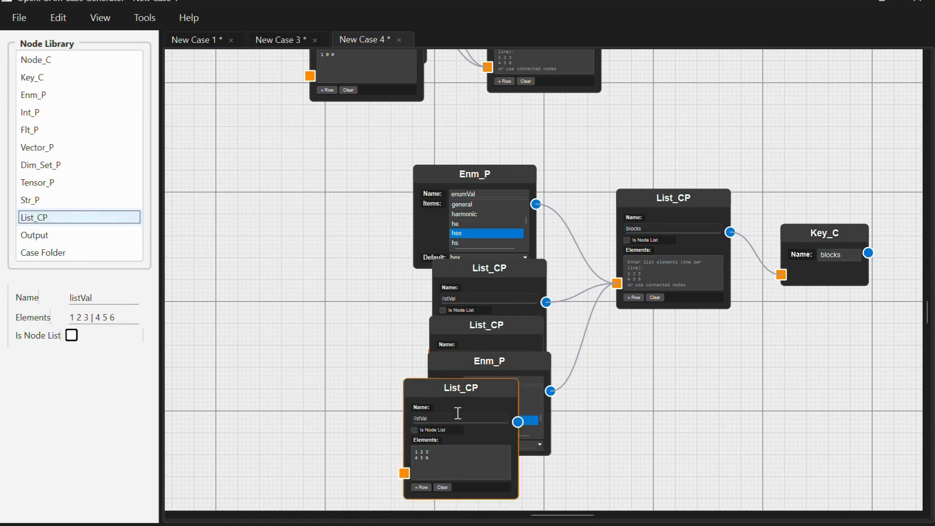
left_click(446, 486)
left_click(426, 458)
type("1 1")
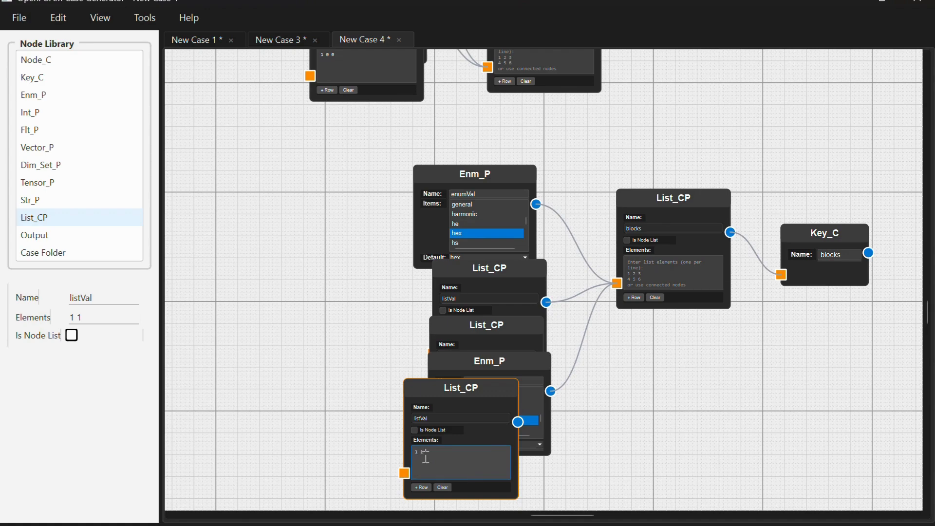
type(" 1")
left_click_drag(520, 422, 617, 283)
- Move the blockMeshDict Node_C beside the key nodes and connect the convertToMeter, vertices and blocks keys to it
scroll(711, 380, "right", 4)
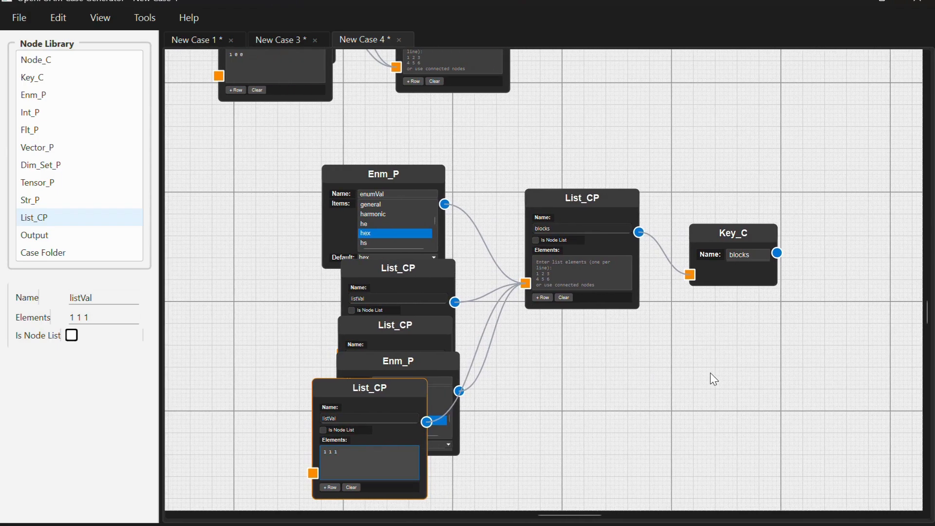
scroll(710, 373, "down", 3)
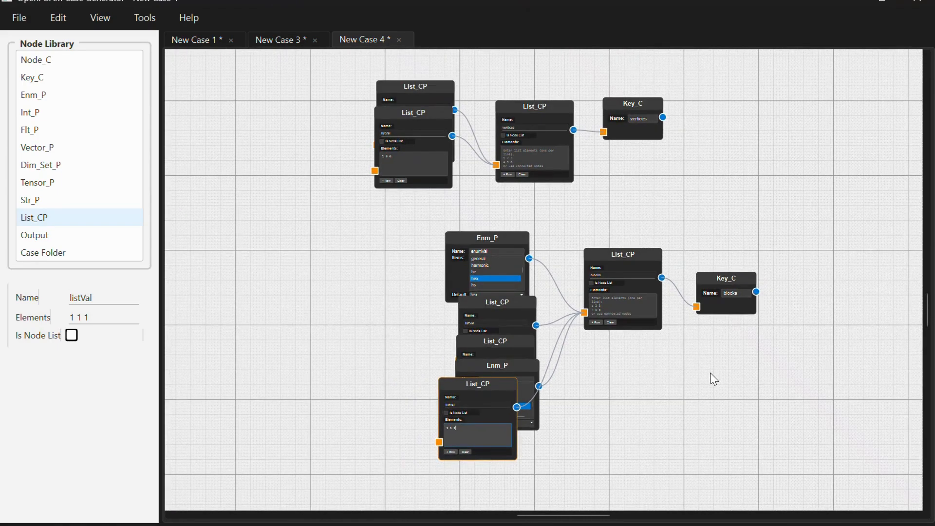
scroll(715, 199, "down", 4)
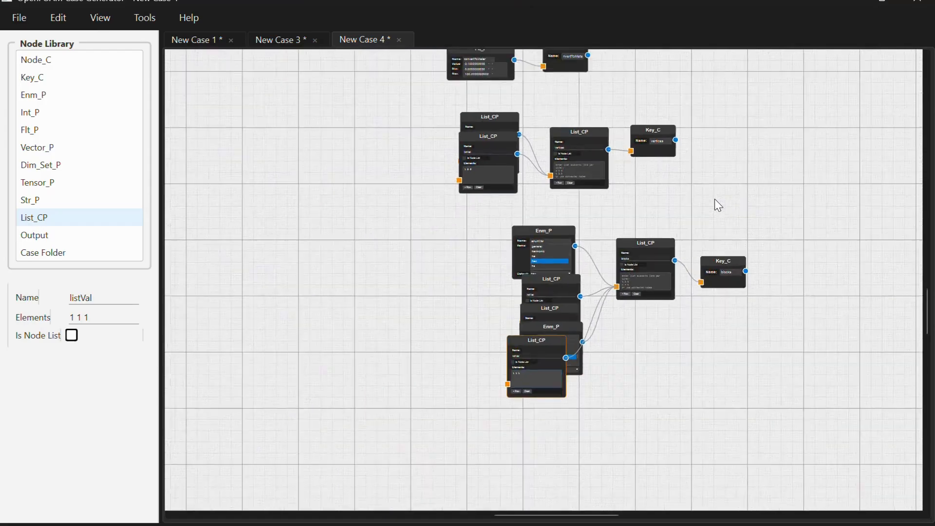
left_click(736, 174)
scroll(737, 173, "up", 5)
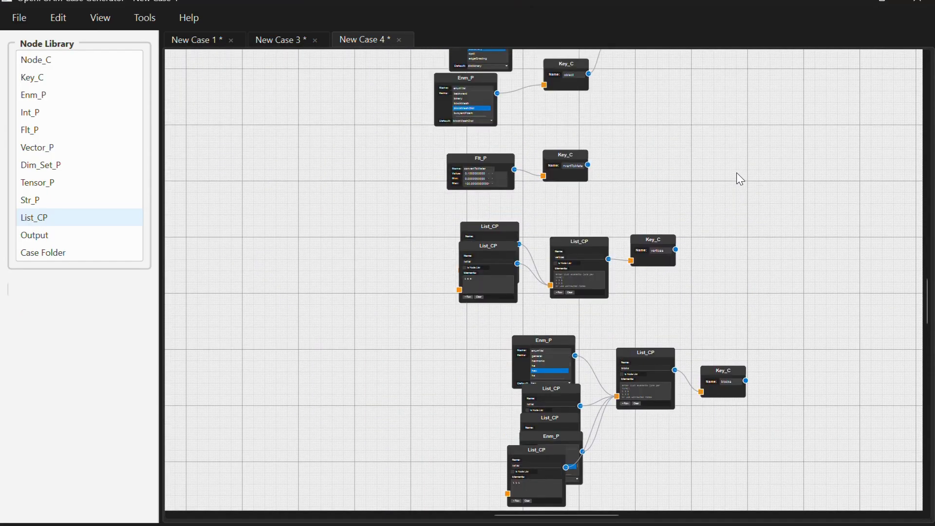
left_click(705, 55)
left_click_drag(705, 55, 778, 228)
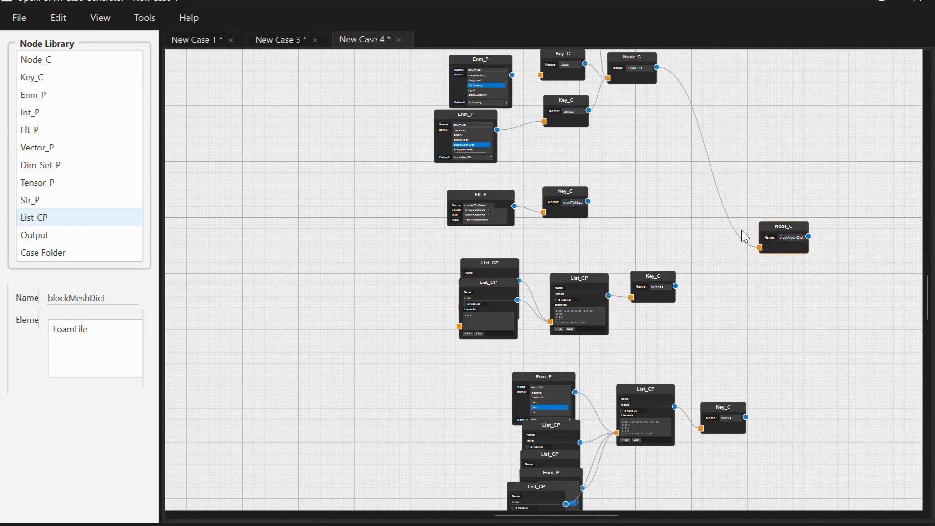
left_click_drag(588, 203, 758, 248)
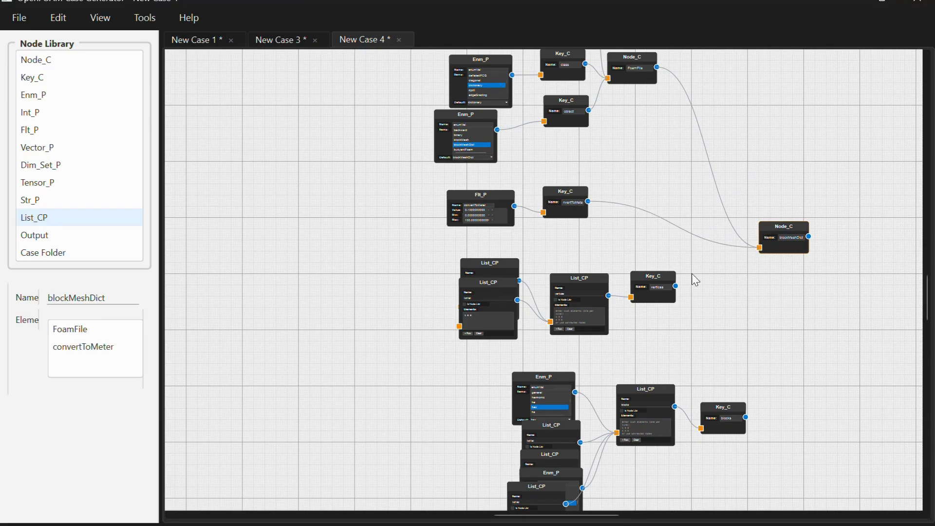
left_click_drag(676, 285, 759, 250)
left_click_drag(746, 417, 759, 248)
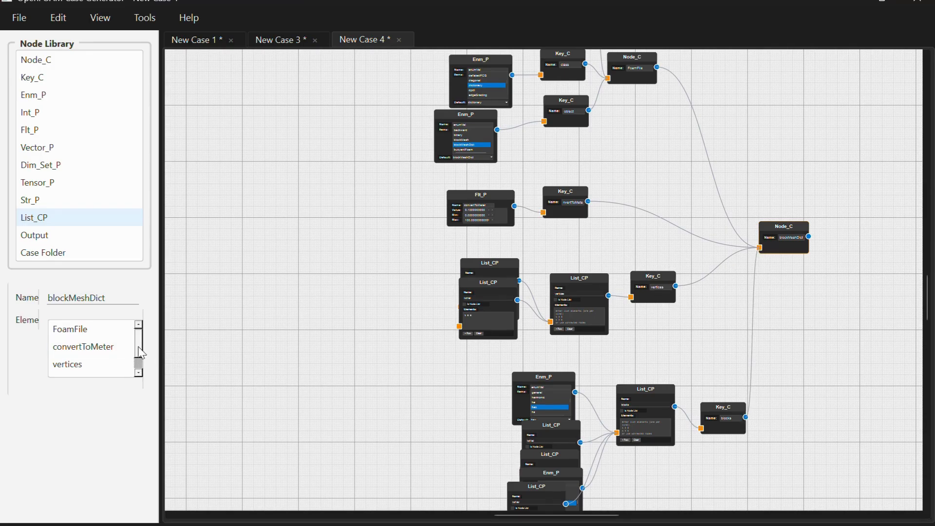
scroll(138, 347, "down", 1)
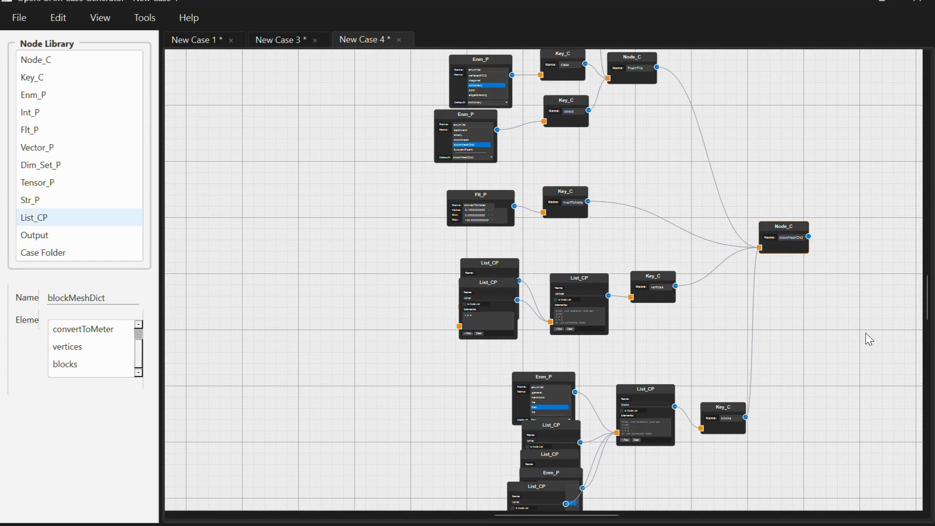
- Add an Output node beside the blockMeshDict Node_C and connect the two
scroll(866, 332, "right", 3)
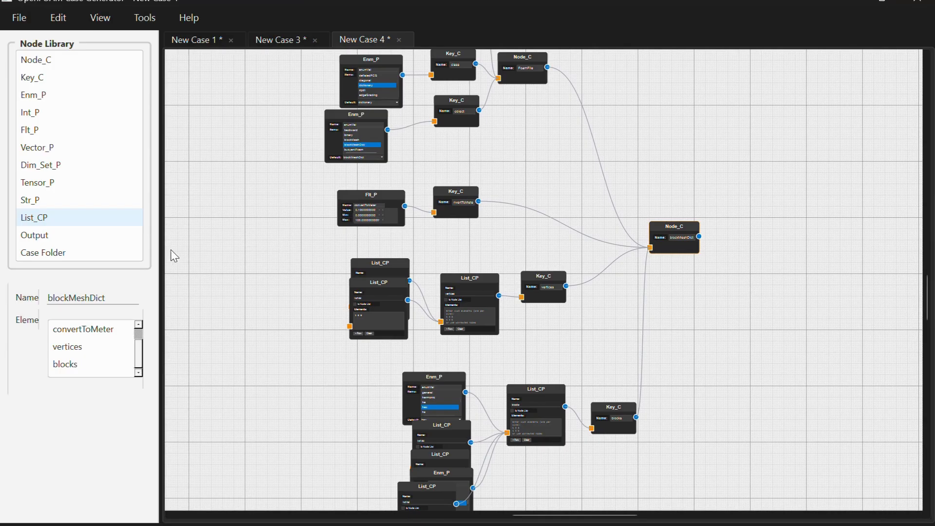
left_click_drag(113, 237, 358, 260)
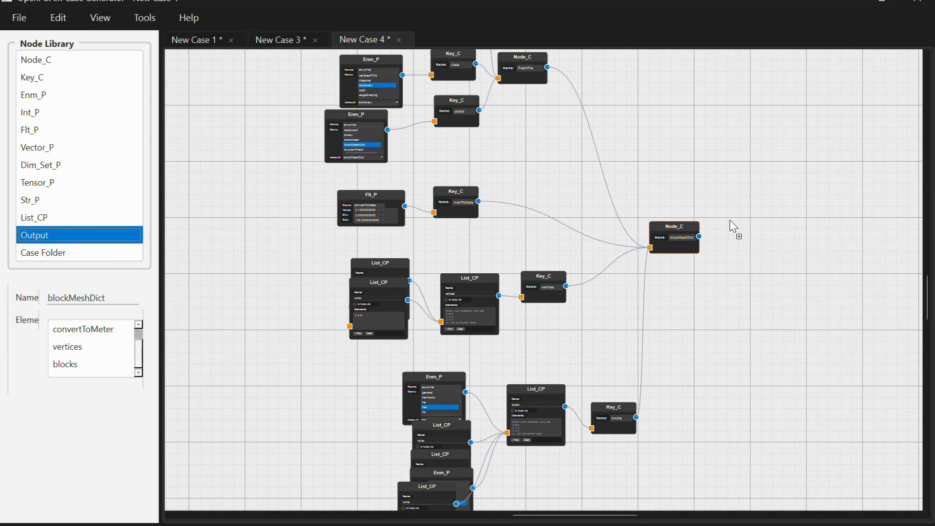
left_click_drag(730, 220, 730, 220)
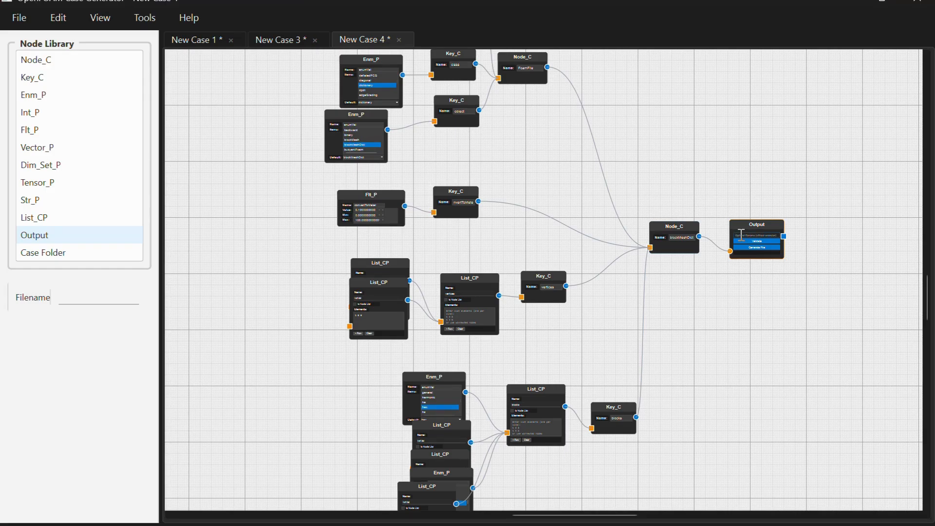
- Set the Output node's filename to blockMeshDict, validate the node tree and generate the file
left_click(741, 235)
type("blockm")
key("BackSpace")
type("MeshDict")
scroll(752, 244, "up", 5)
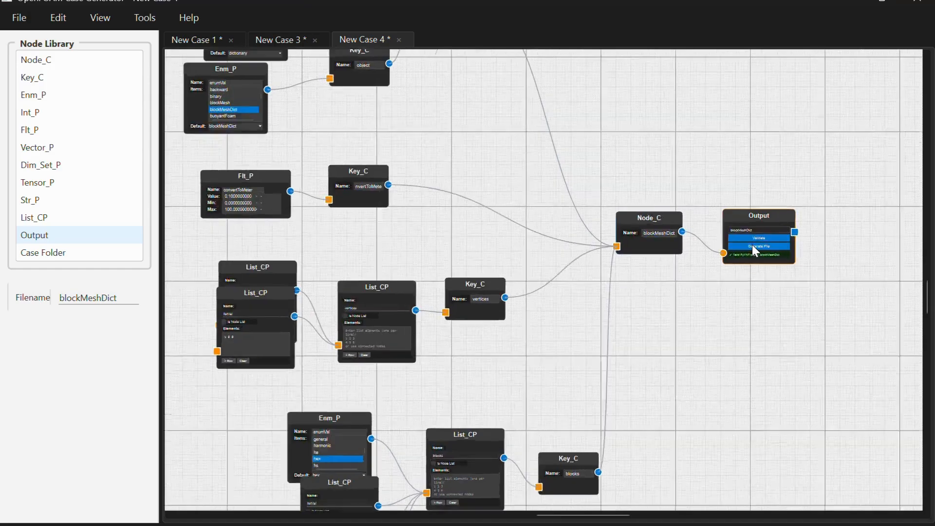
left_click(743, 245)
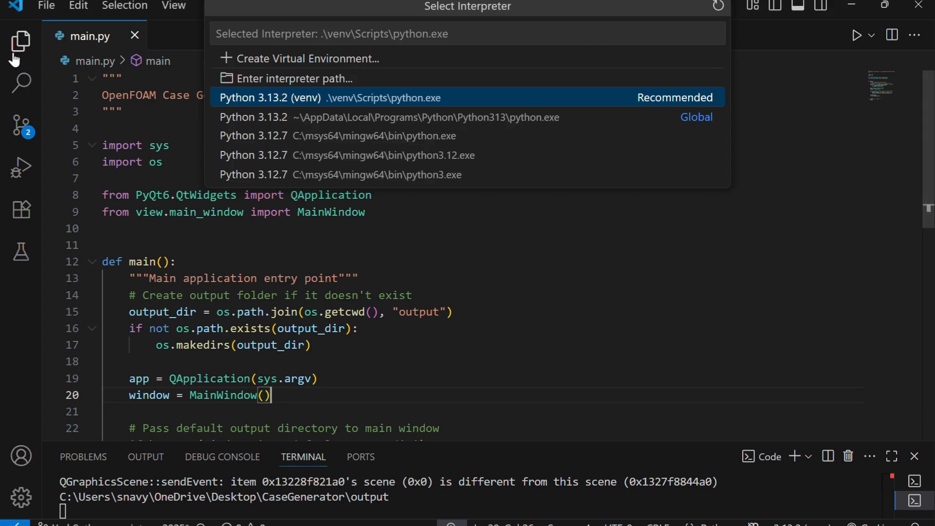
- Switch to VS Code, open blockMeshDict.txt from the output folder, dismiss the interpreter picker and examine the generated entries
left_click(19, 43)
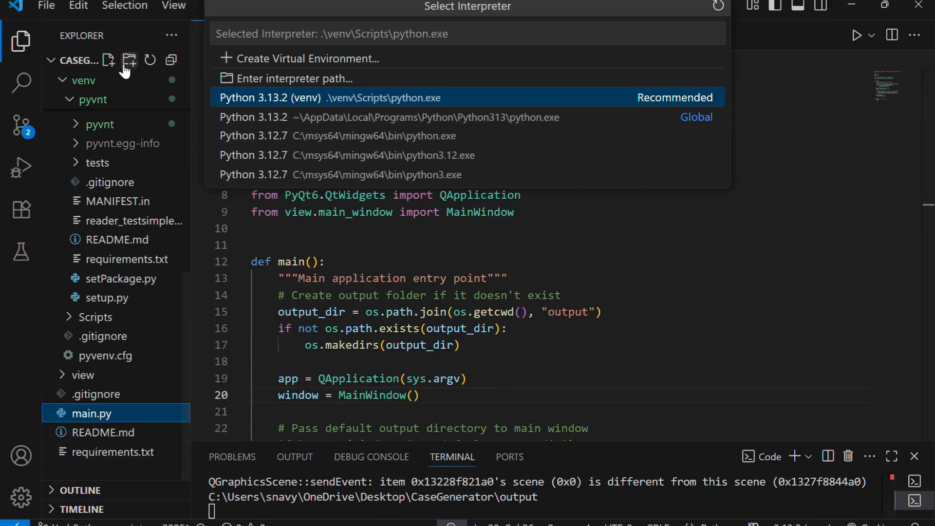
scroll(122, 148, "up", 3)
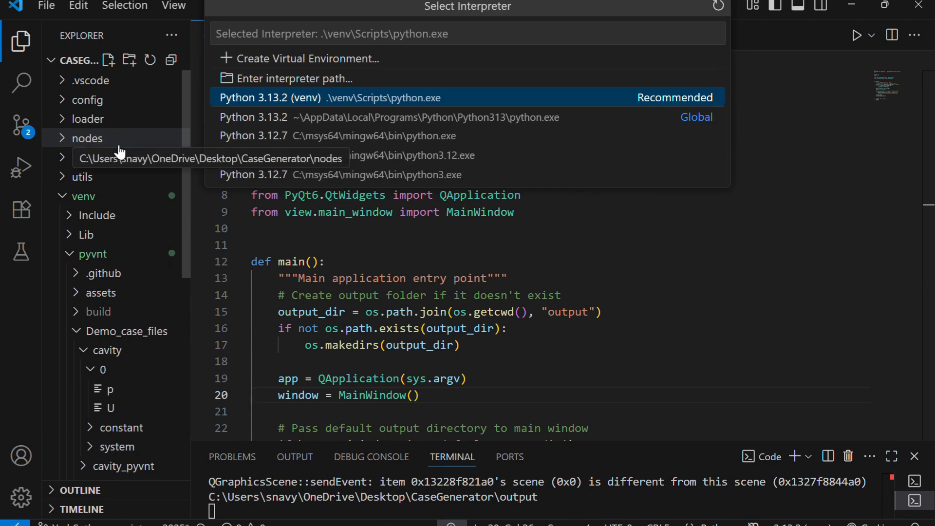
left_click(121, 158)
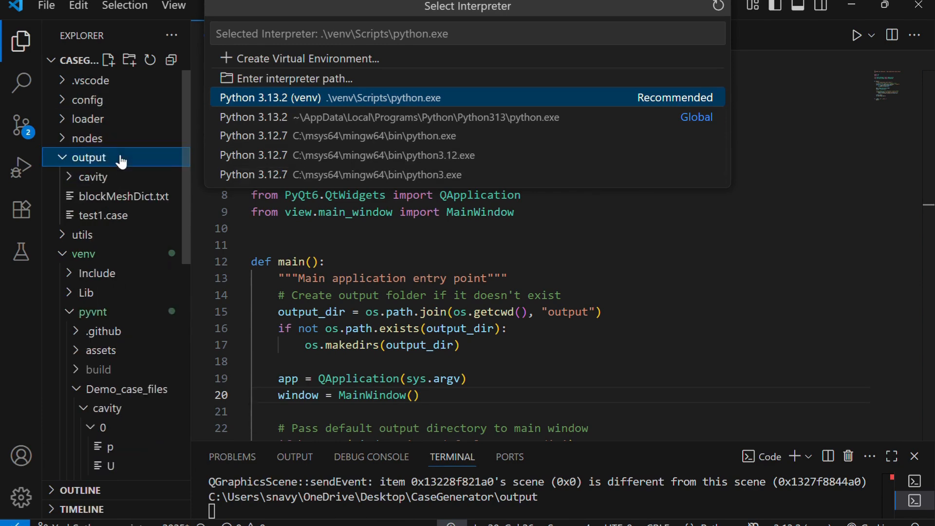
left_click(123, 197)
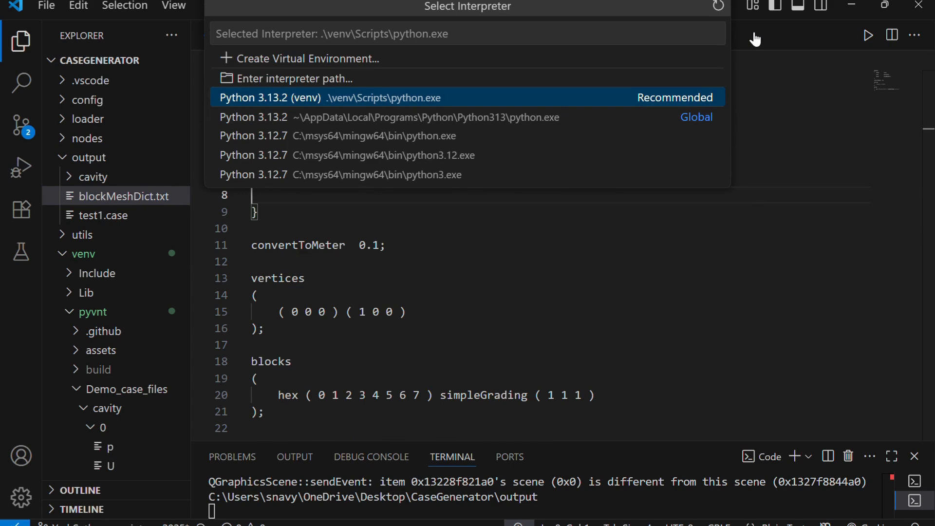
left_click(709, 8)
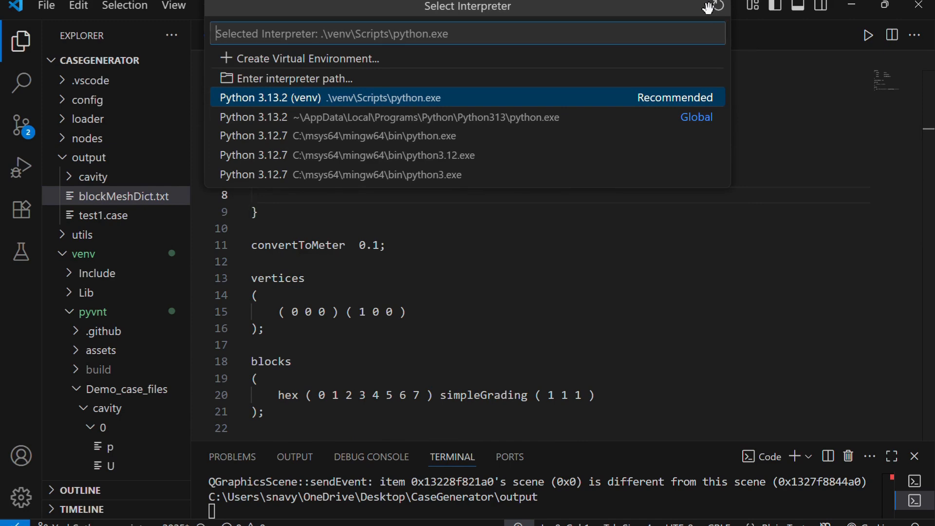
left_click(707, 96)
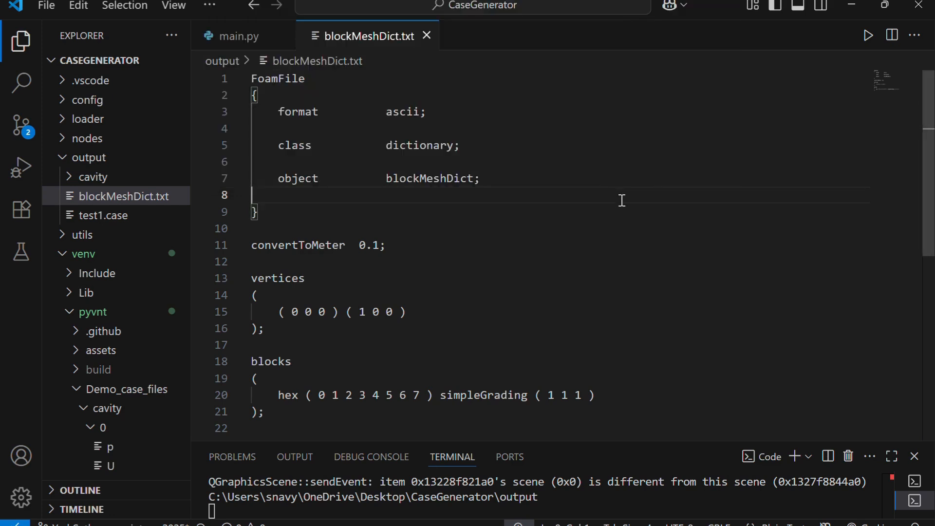
scroll(622, 200, "down", 2)
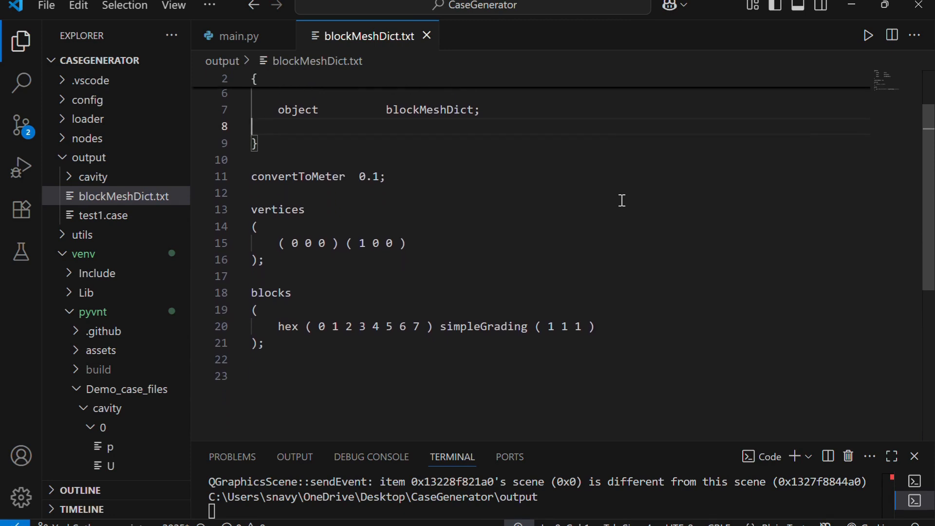
- Return to the OpenFOAM Case Generator, move the 20 20 1 List_CP node out of the stack and connect it to the blocks list
mouse_move(604, 525)
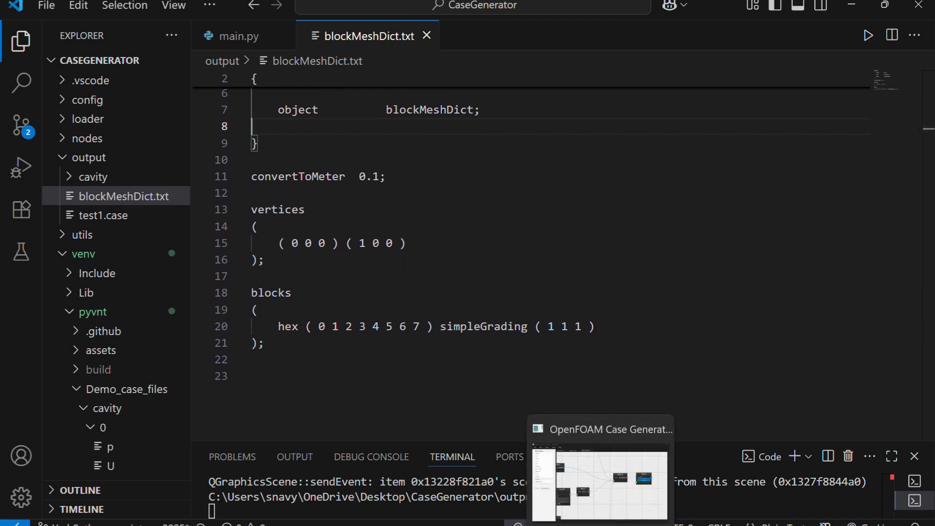
left_click(604, 494)
scroll(383, 393, "left", 1)
scroll(382, 393, "left", 6)
scroll(383, 393, "down", 3)
scroll(384, 399, "down", 2)
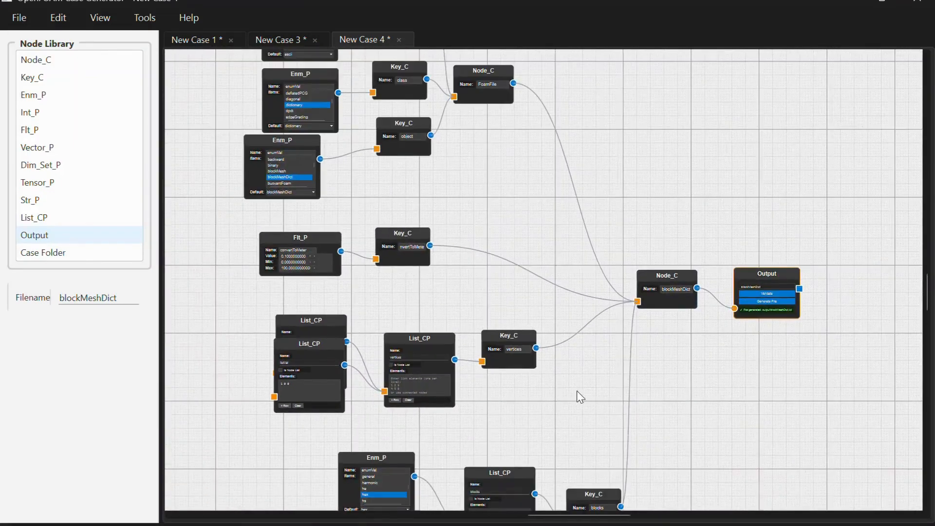
scroll(580, 407, "down", 3)
scroll(579, 407, "down", 2)
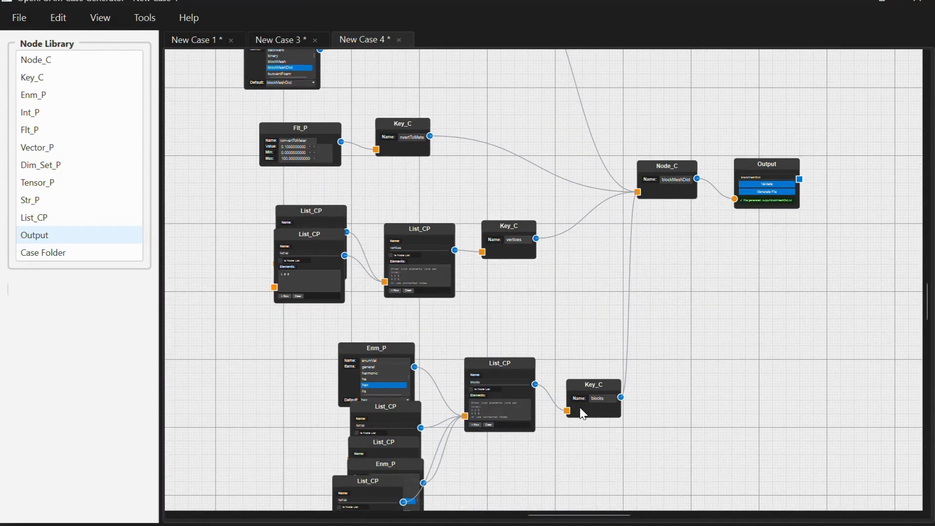
left_click_drag(404, 439, 375, 423)
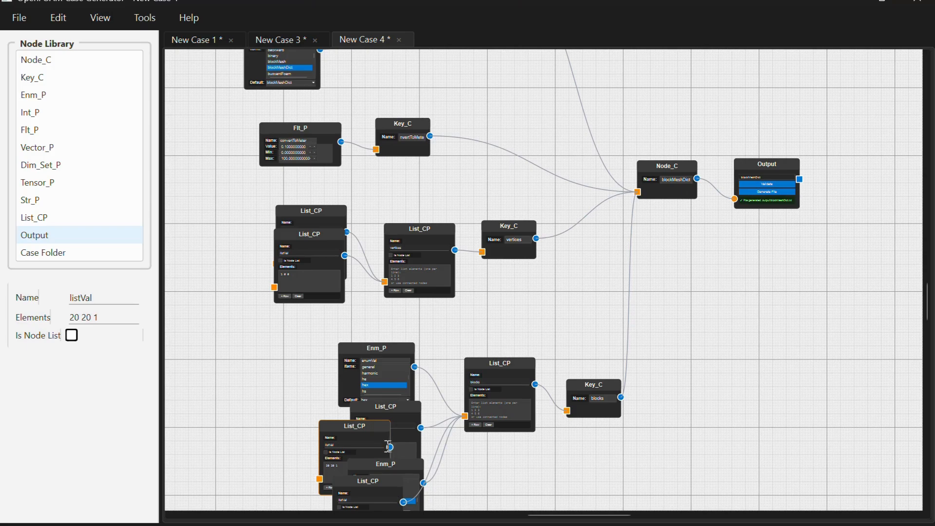
left_click(360, 430)
left_click_drag(360, 430, 464, 417)
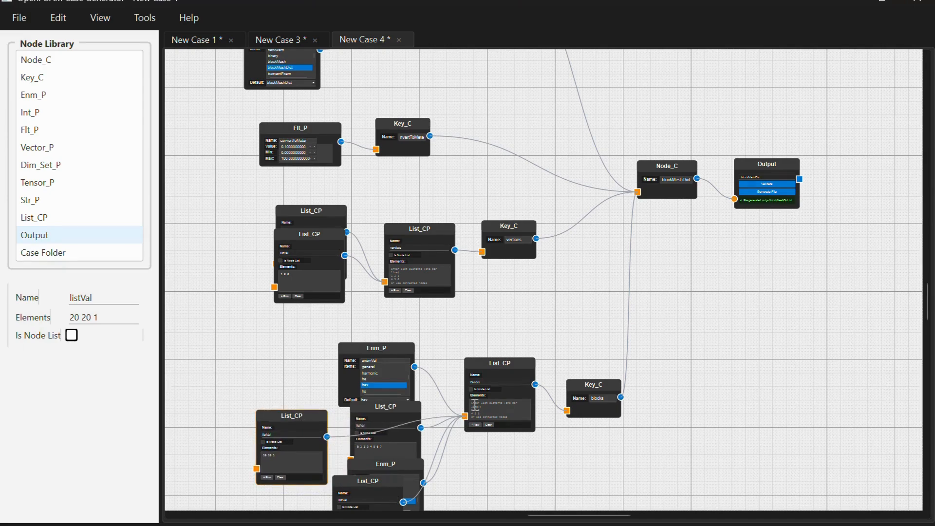
- Validate and regenerate the blockMeshDict file from the Output node, and check its blocks entry in VS Code
left_click(745, 184)
left_click(746, 191)
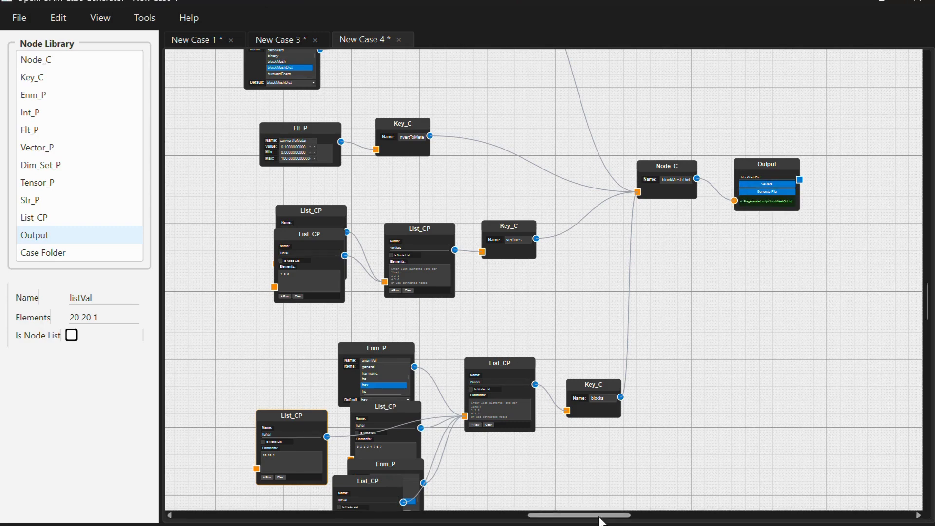
left_click(569, 521)
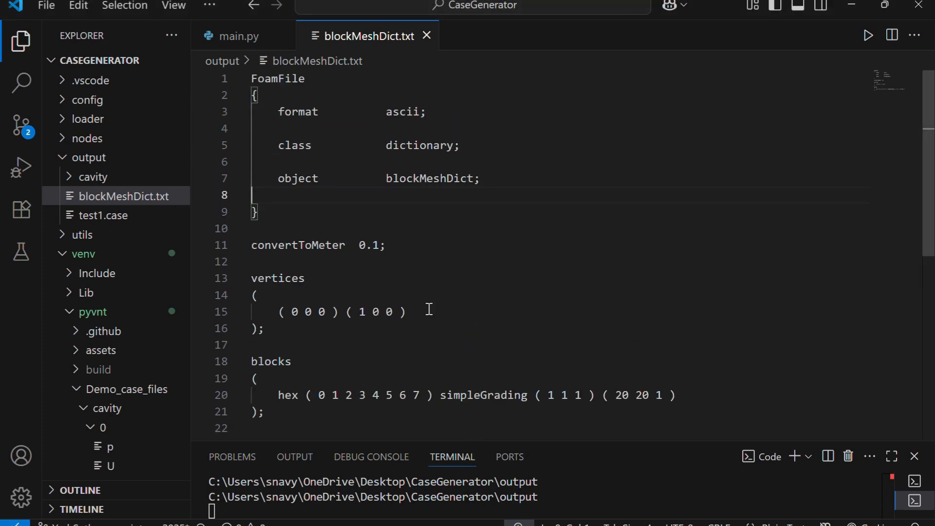
mouse_move(600, 525)
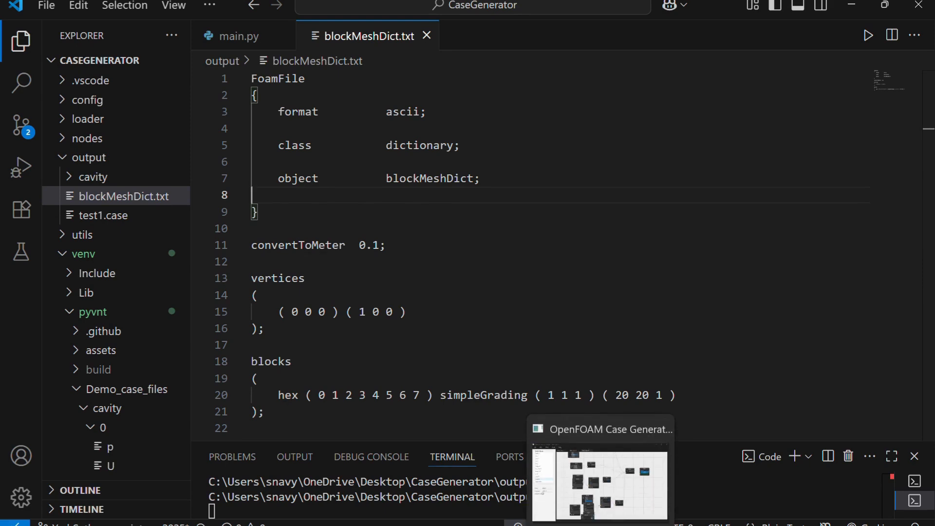
- Return to the OpenFOAM Case Generator and reconnect the simpleGrading Enm_P and 1 1 1 List_CP nodes to the blocks list, following the 20 20 1 node
left_click(601, 524)
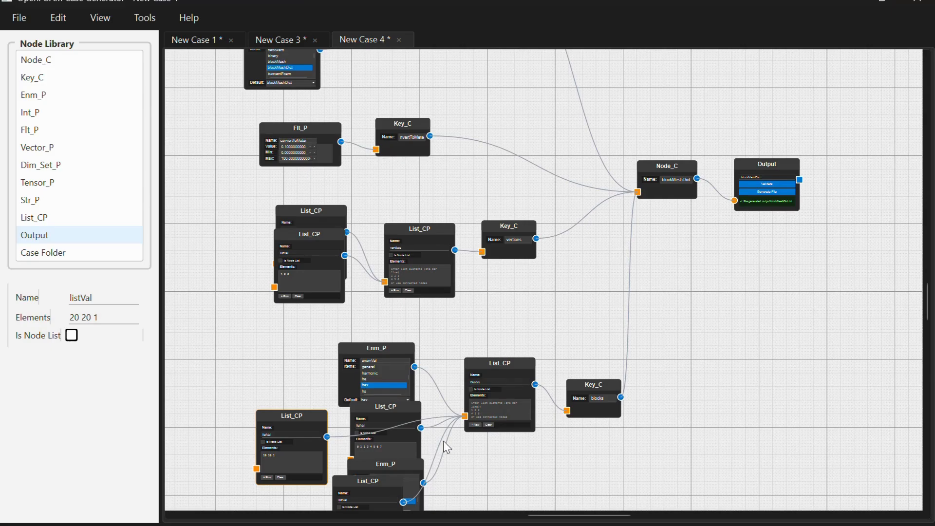
left_click(582, 384)
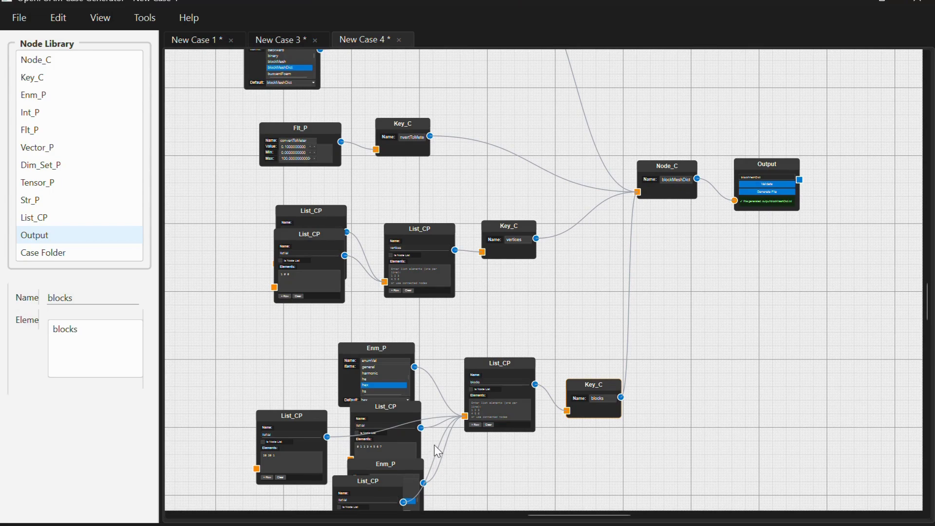
left_click_drag(447, 460, 448, 463)
left_click(418, 461)
left_click_drag(417, 457, 410, 435)
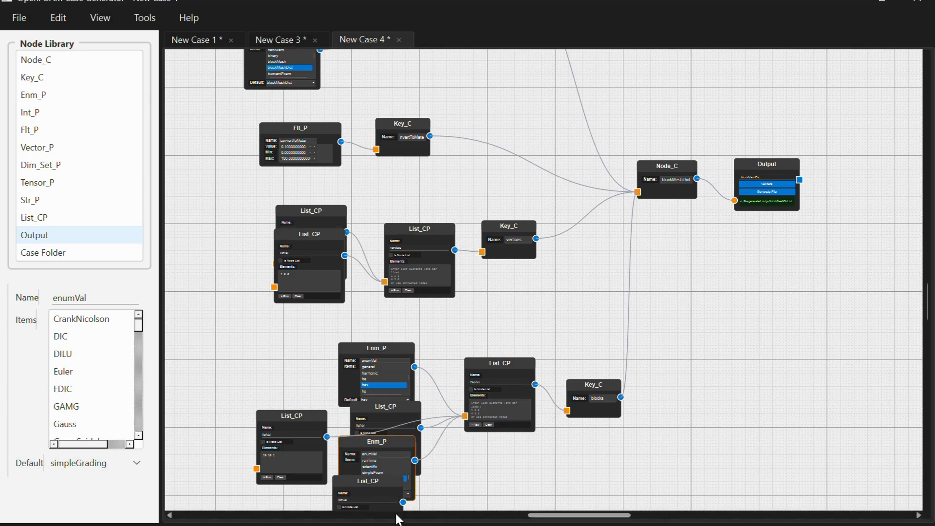
left_click_drag(403, 502, 465, 417)
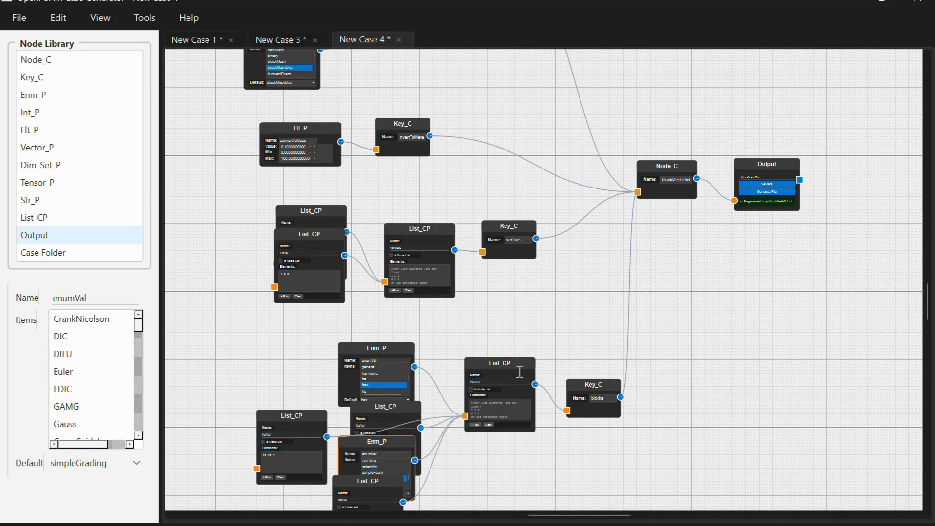
- Validate the reordered node tree, generate blockMeshDict again and check the order of its blocks entries in VS Code
left_click(770, 183)
left_click(765, 192)
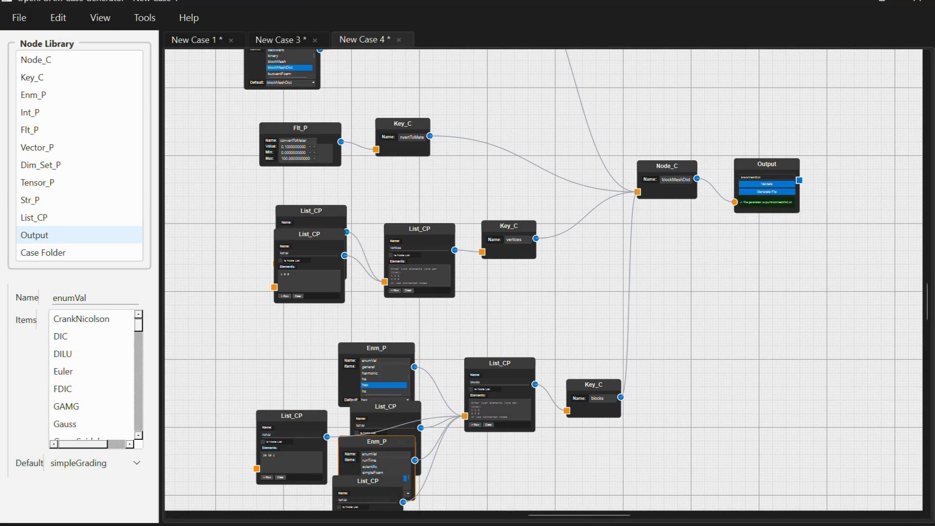
left_click(575, 523)
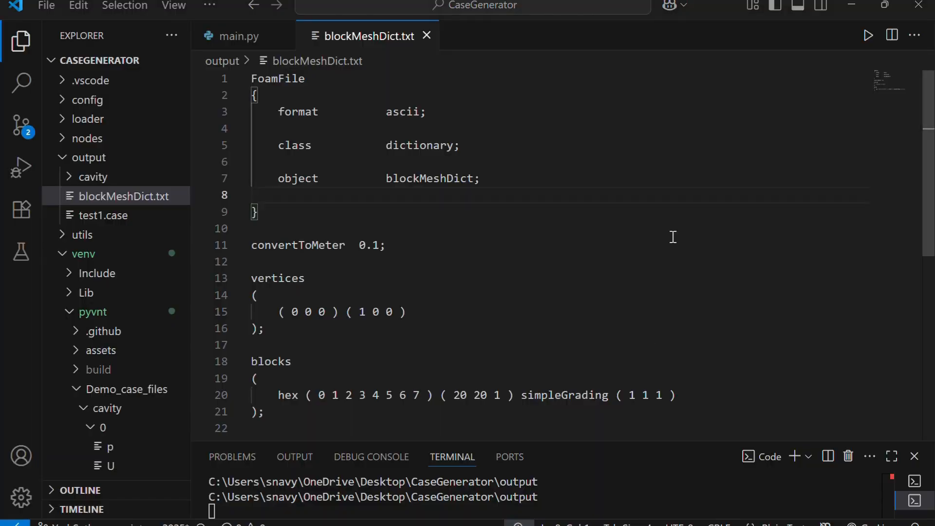
- Switch back to the OpenFOAM Case Generator and save the case as a YAML file named testfirst
key("alt+Tab")
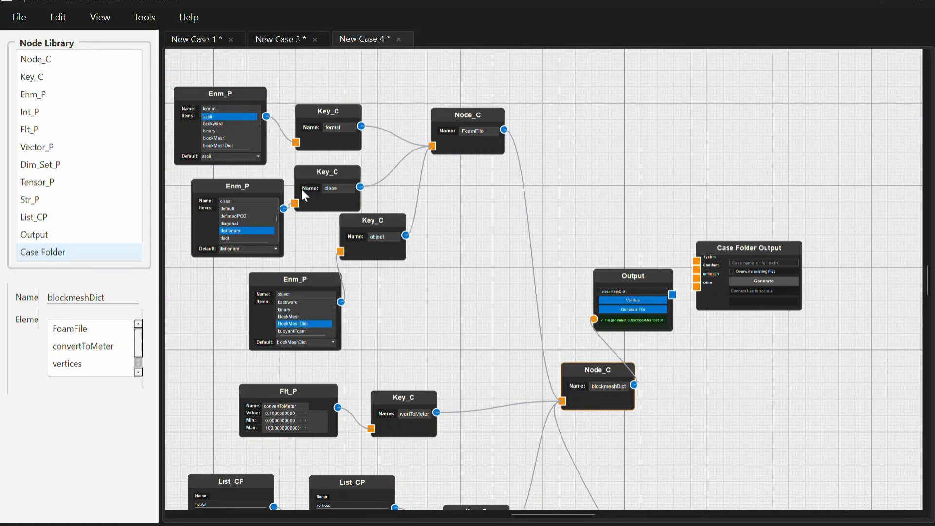
left_click(20, 18)
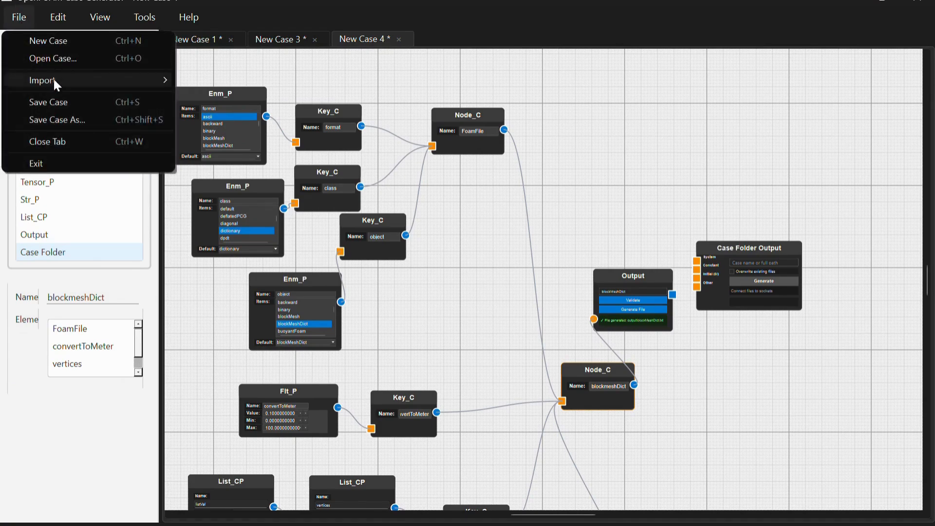
left_click(58, 101)
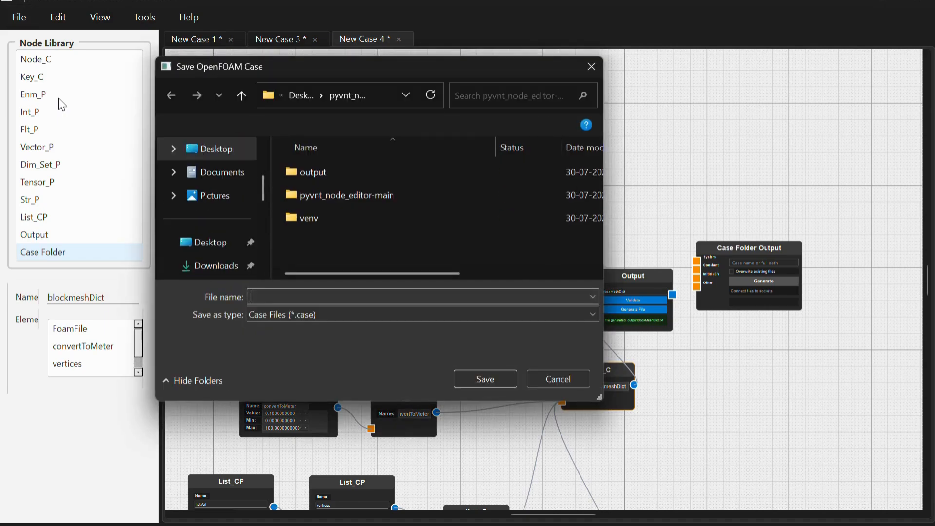
left_click(310, 317)
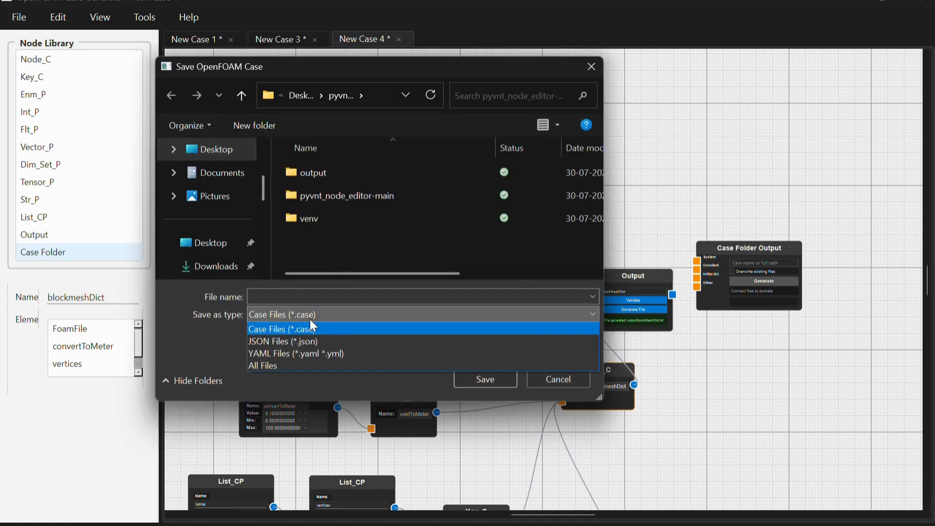
left_click(314, 352)
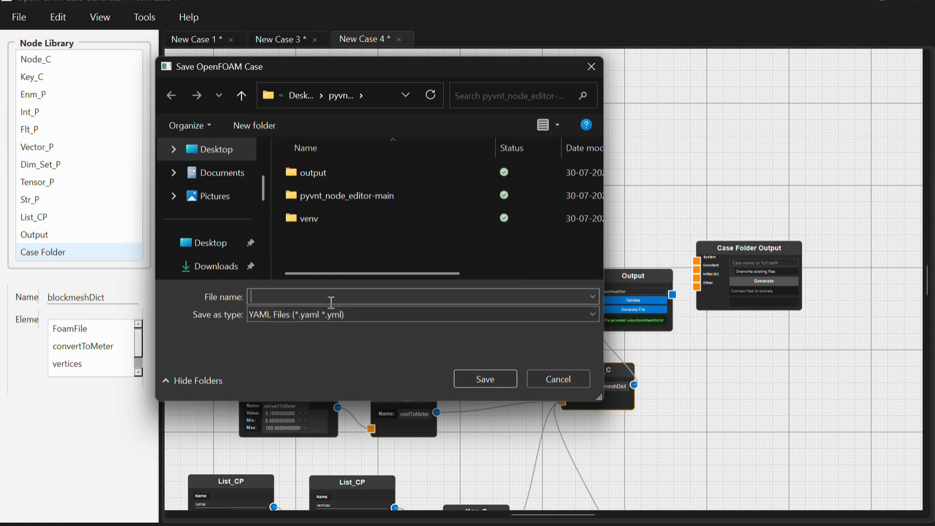
type("tes")
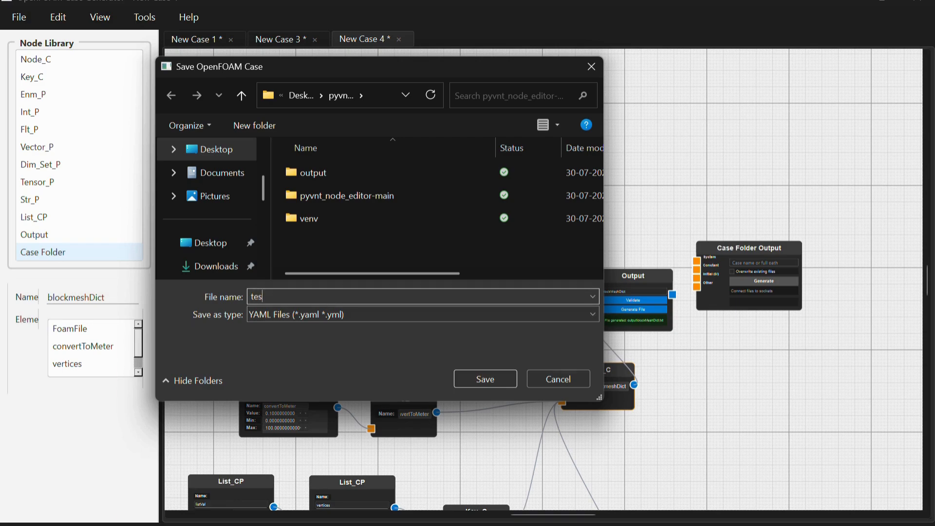
type("tfirst")
left_click(481, 384)
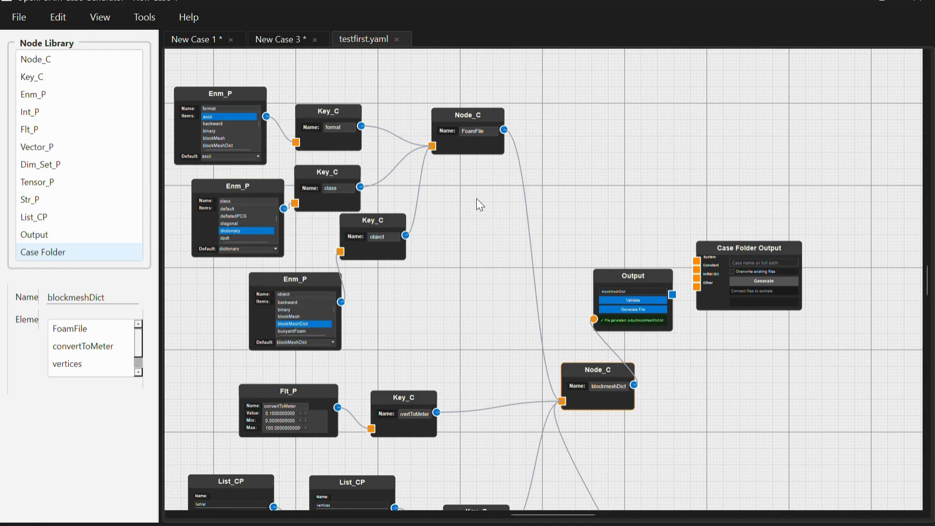
- Import the controlDict case file from the venv/pyvnt/Demo_case_files/pyvnt_outputs folder and dismiss the load message
left_click(9, 19)
mouse_move(58, 82)
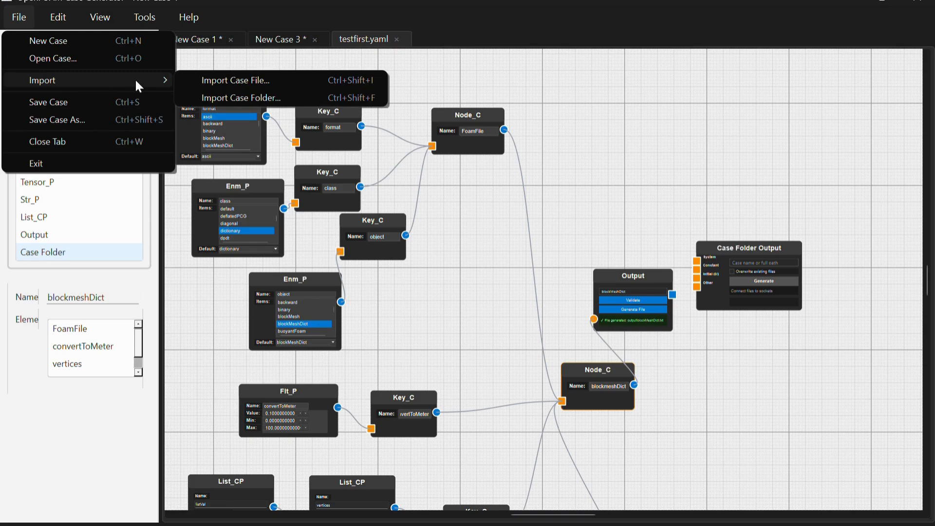
left_click(203, 83)
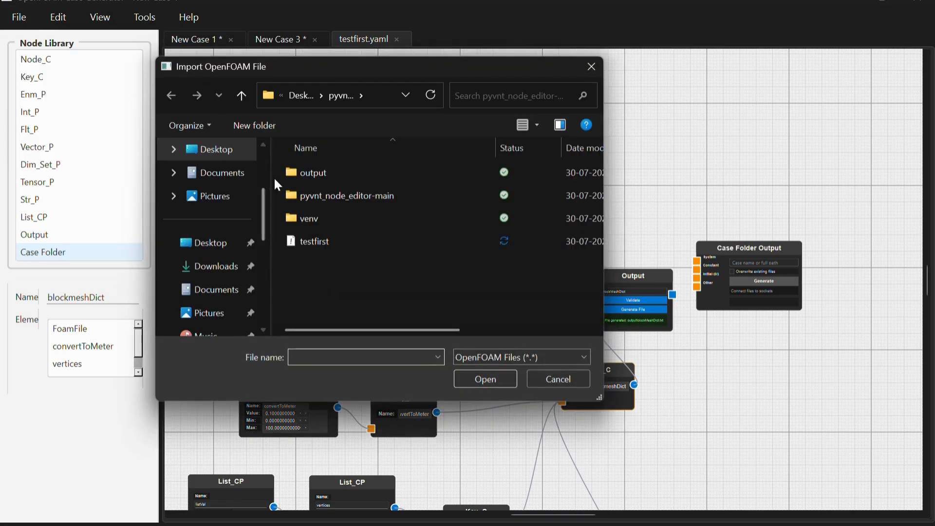
double_click(306, 218)
double_click(355, 217)
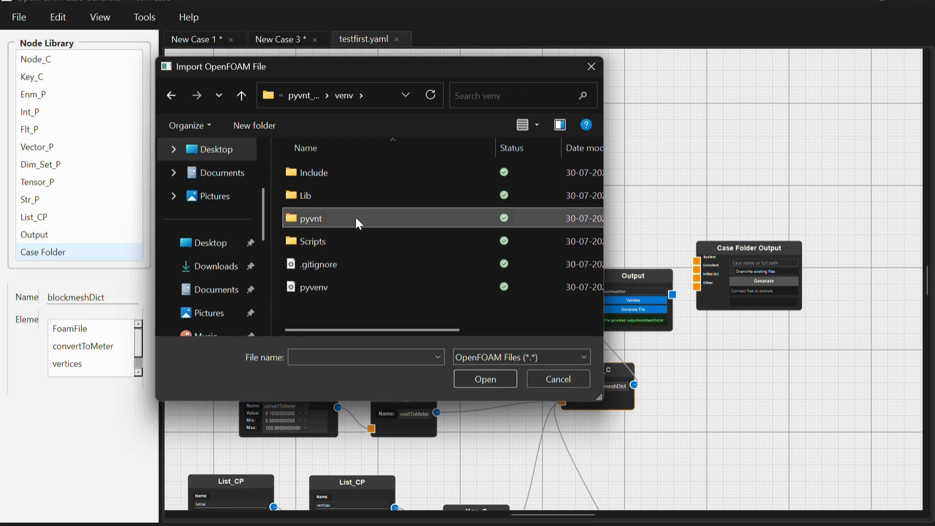
double_click(367, 265)
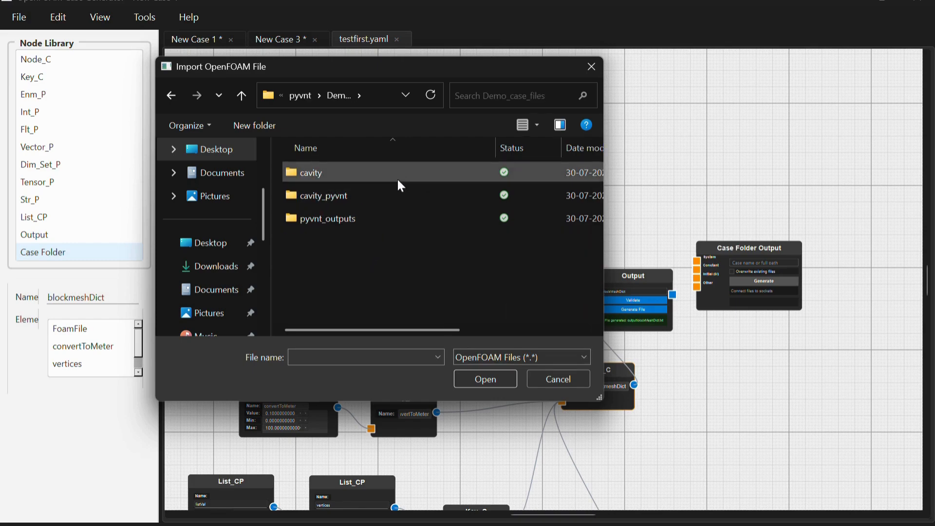
double_click(389, 222)
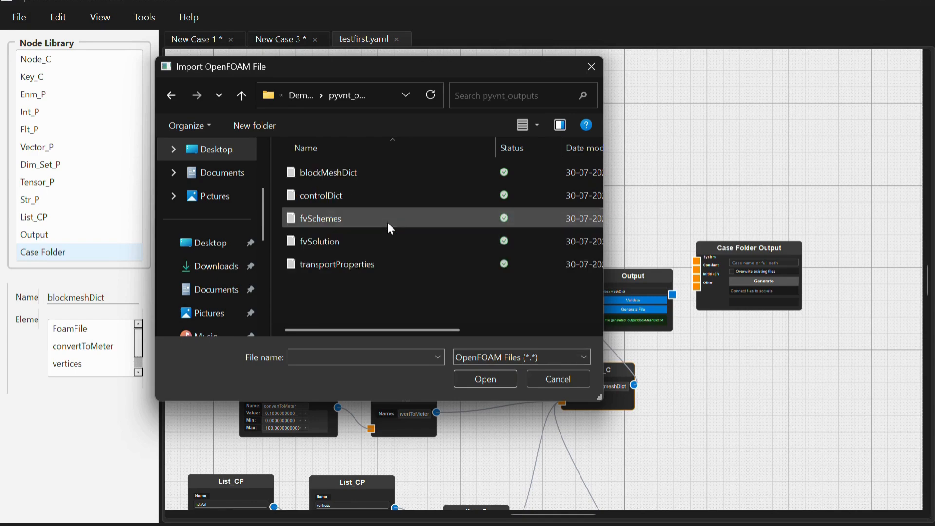
left_click(409, 197)
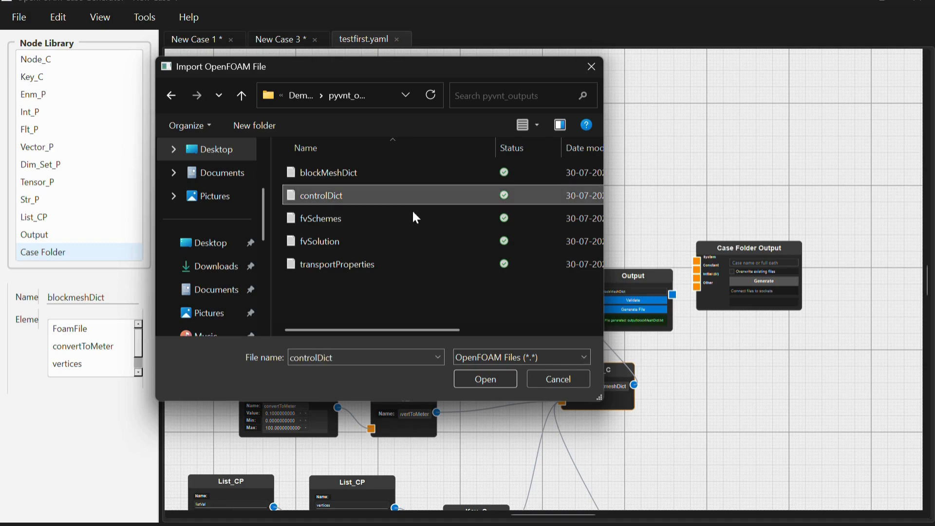
left_click(466, 380)
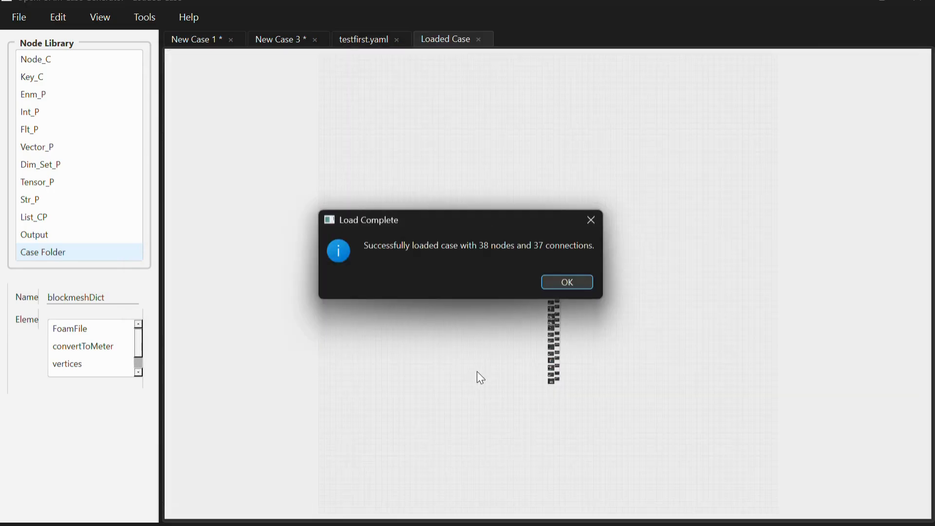
left_click(571, 283)
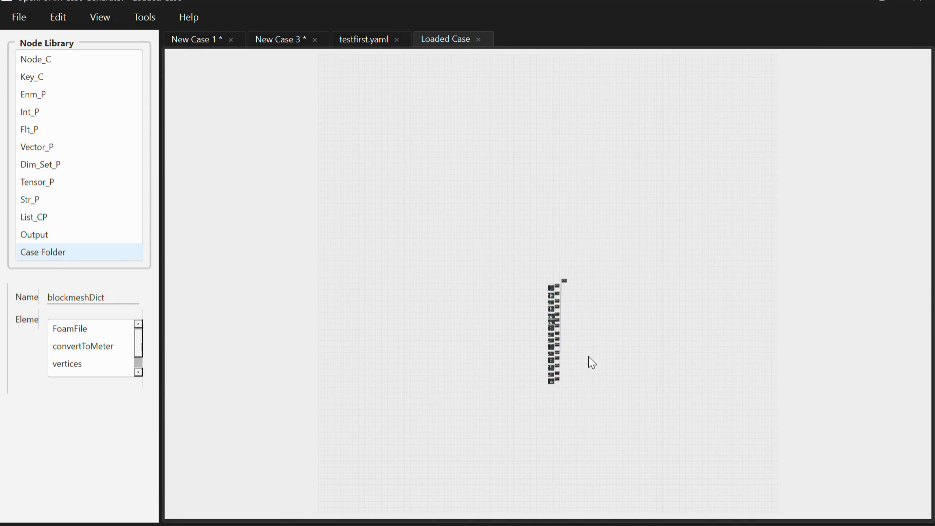
- Examine the imported controlDict nodes and their connections up close, including the write format, precision and compression keys
scroll(588, 357, "up", 4)
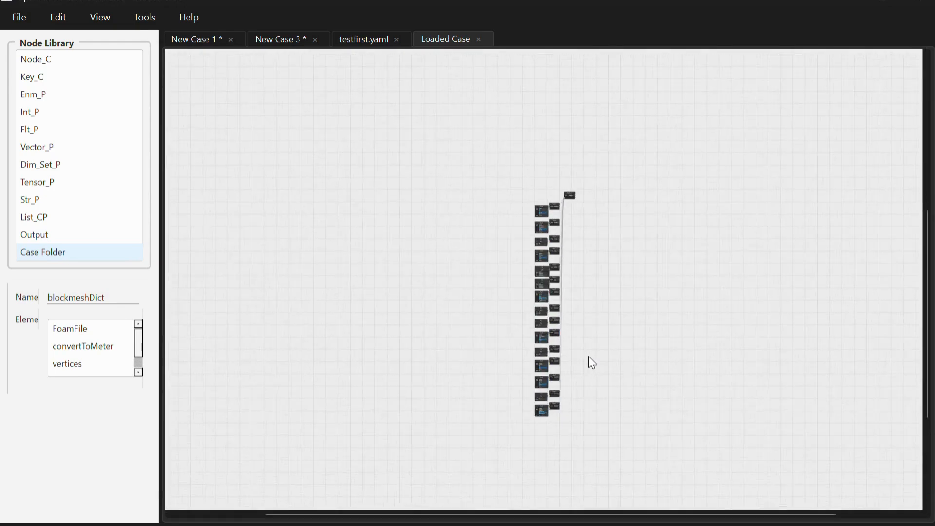
scroll(589, 357, "up", 2)
scroll(589, 357, "up", 3)
scroll(589, 358, "up", 3)
scroll(588, 357, "left", 3)
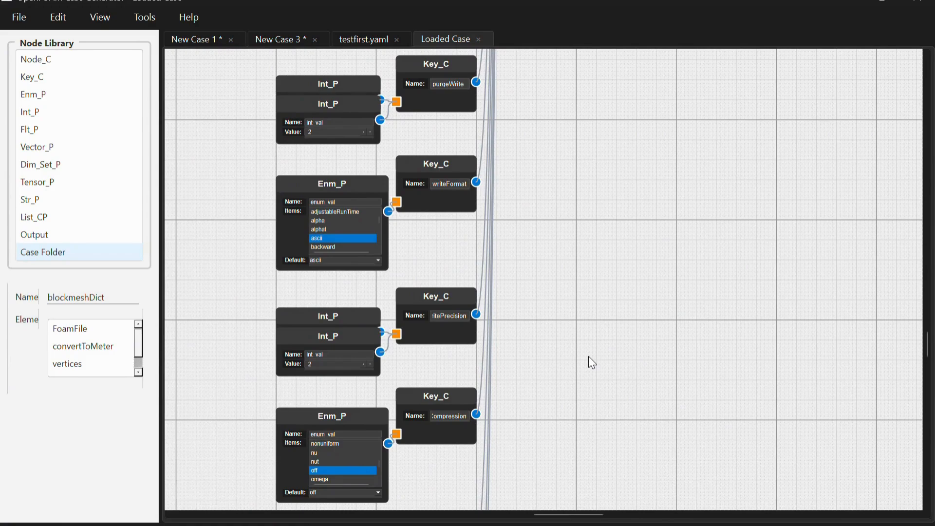